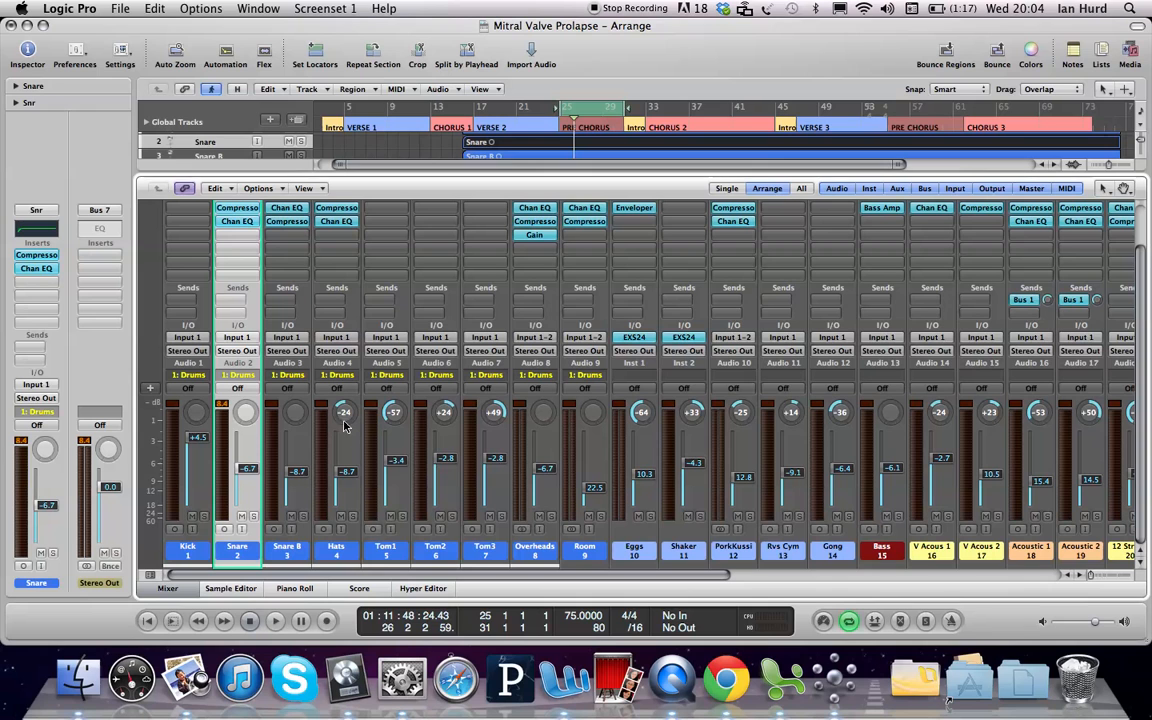
# Step: Solo the Snr channel strip in the Mixer so only the snare plays
pyautogui.click(254, 516)
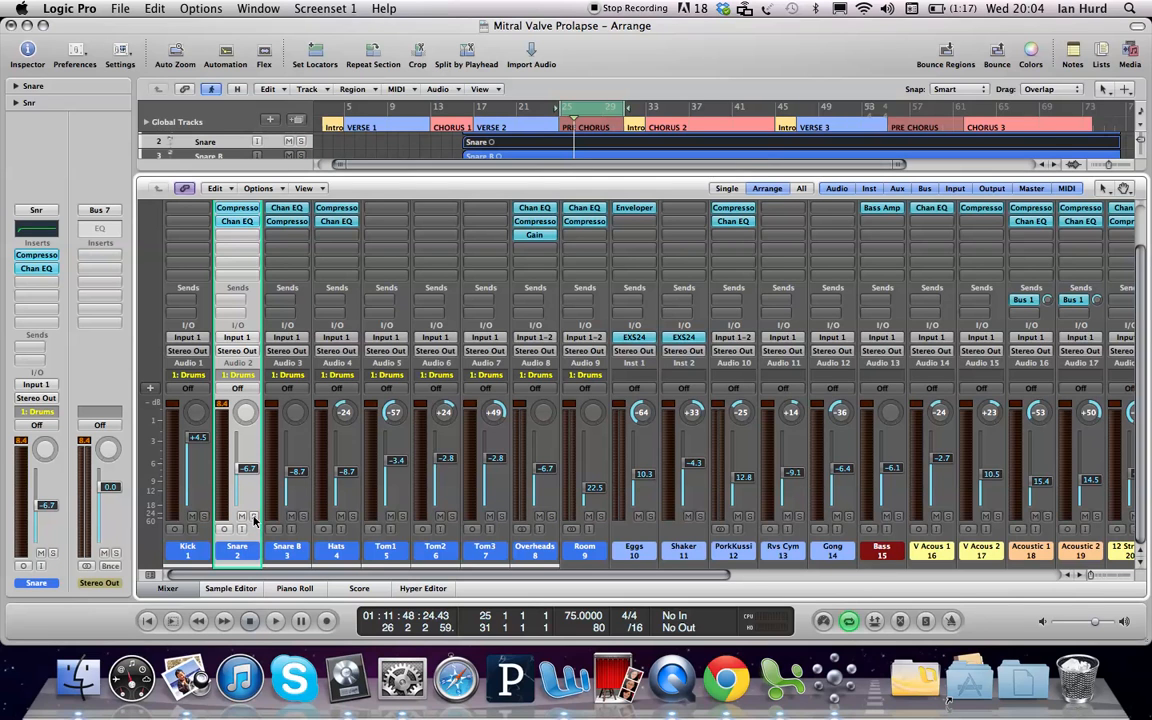
pyautogui.click(254, 516)
# Step: Open the Snr strip's Channel EQ and disable its 30 Hz low-cut band for a flat curve
pyautogui.scroll(3, 1144, 278)
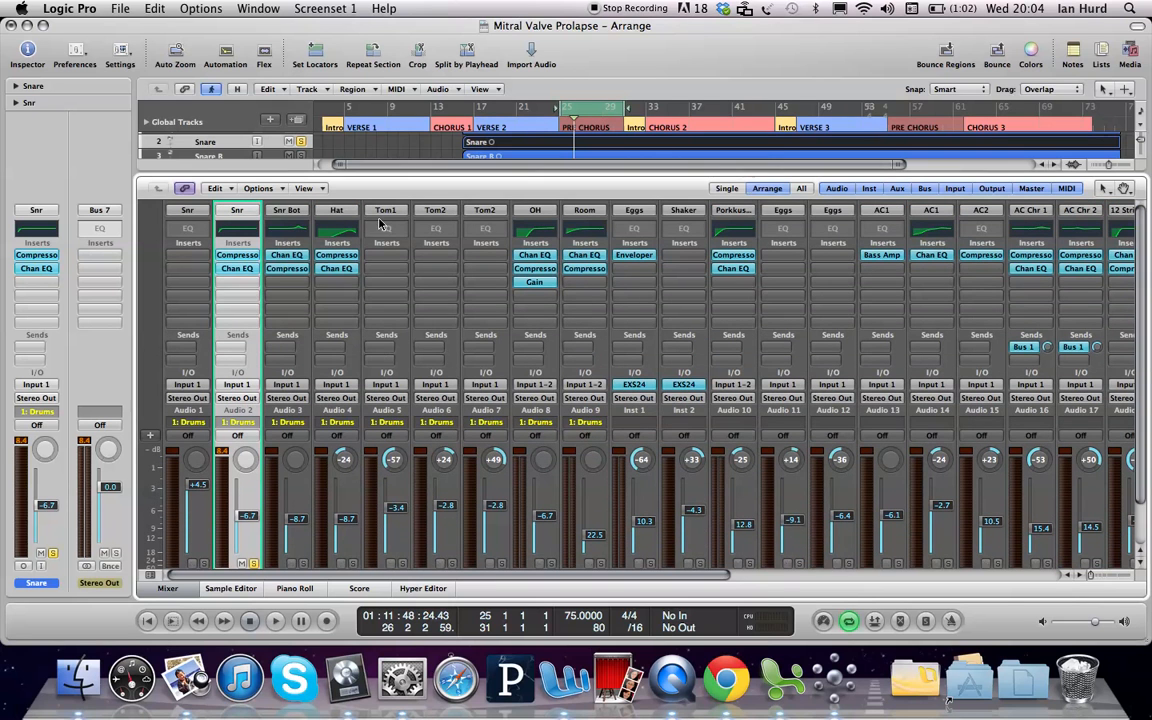
pyautogui.doubleClick(237, 232)
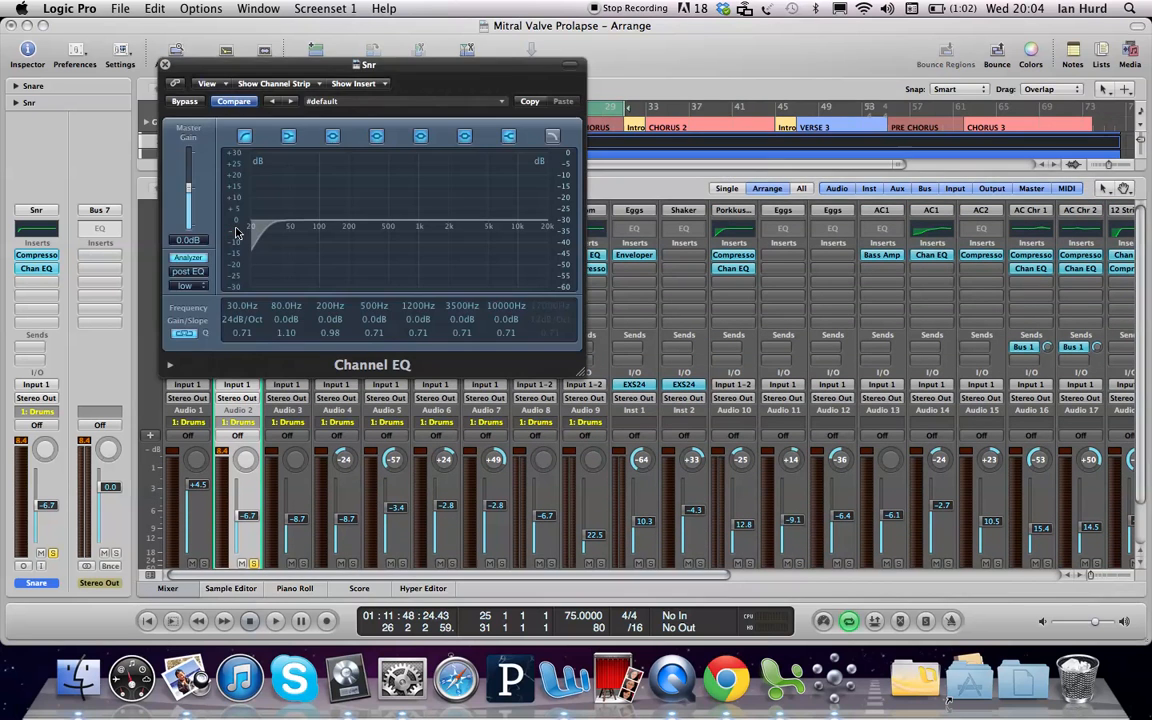
pyautogui.moveTo(193, 70)
pyautogui.mouseDown()
pyautogui.moveTo(342, 86)
pyautogui.moveTo(206, 64)
pyautogui.mouseUp()
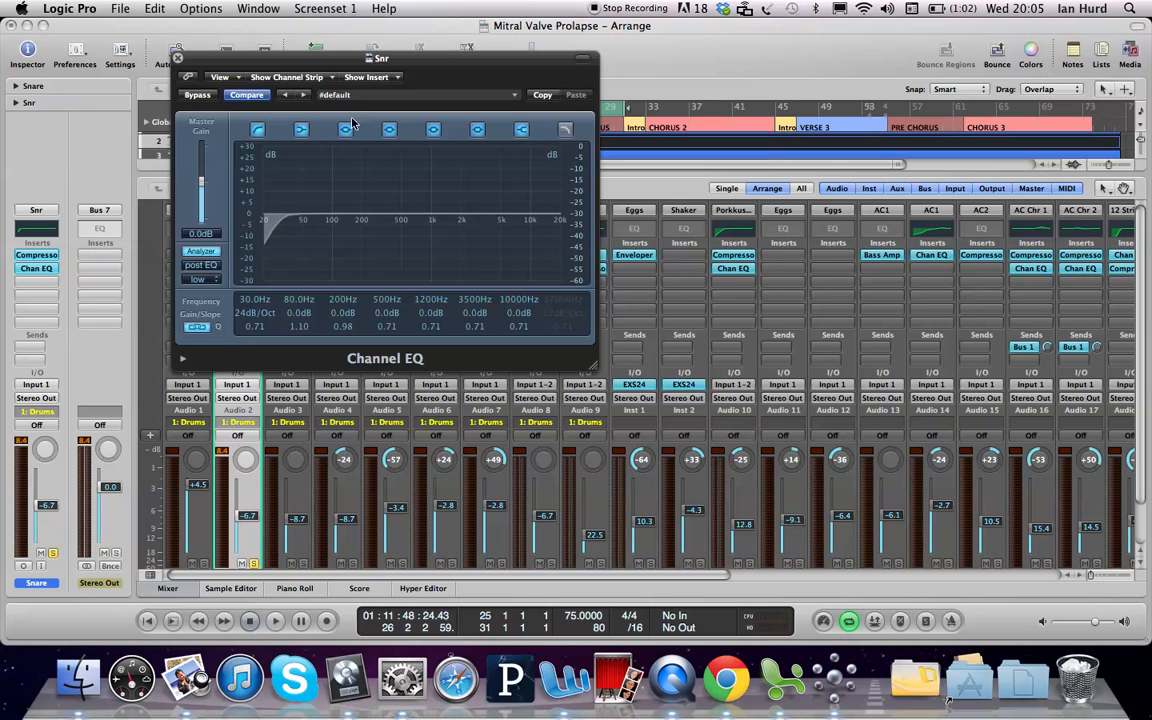
pyautogui.click(257, 129)
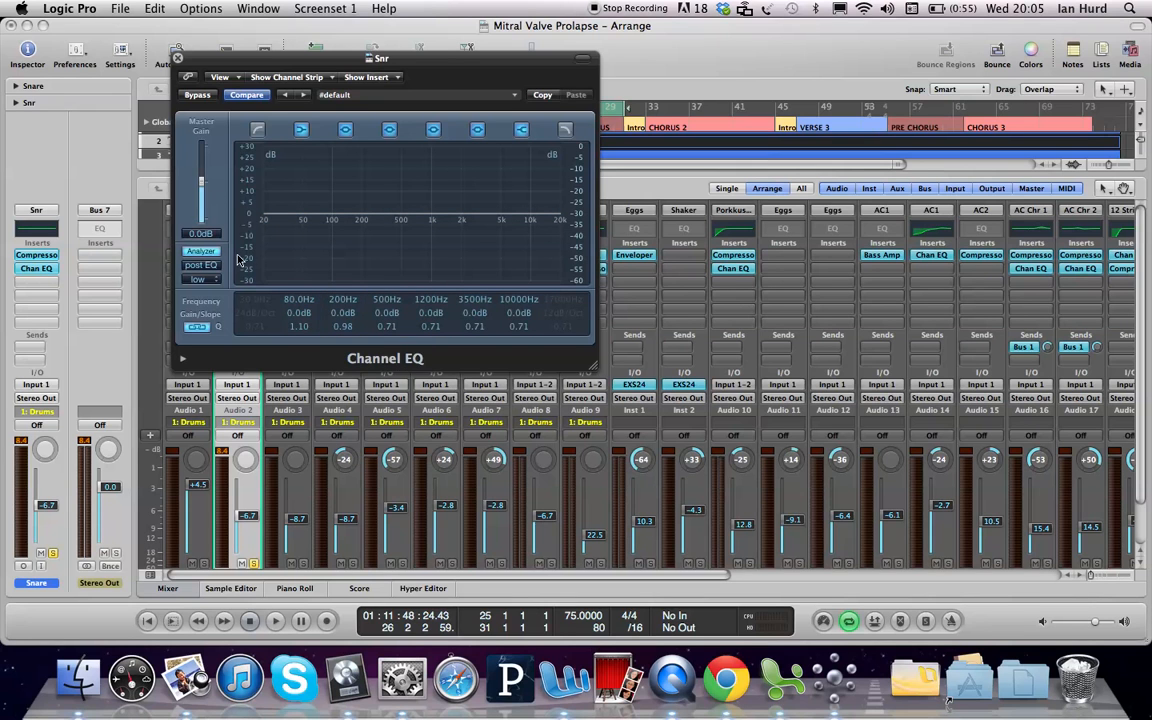
# Step: Toggle the Channel EQ analyzer off and on, then switch it from post EQ to pre EQ
pyautogui.click(200, 252)
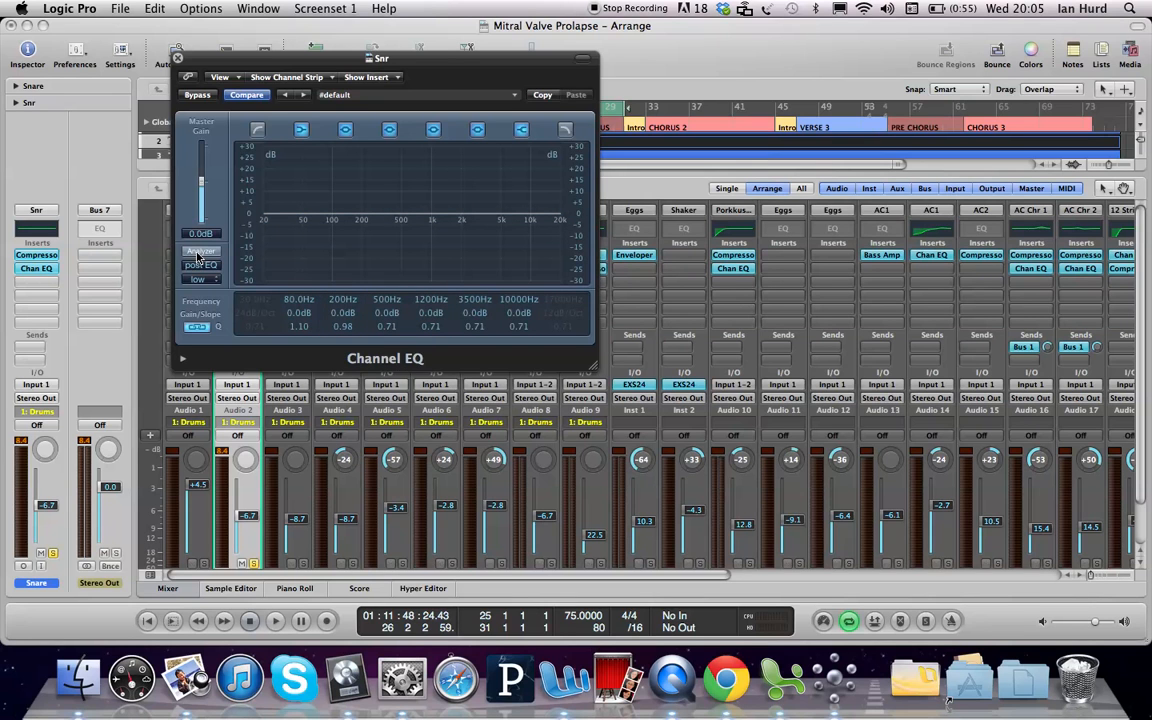
pyautogui.click(200, 252)
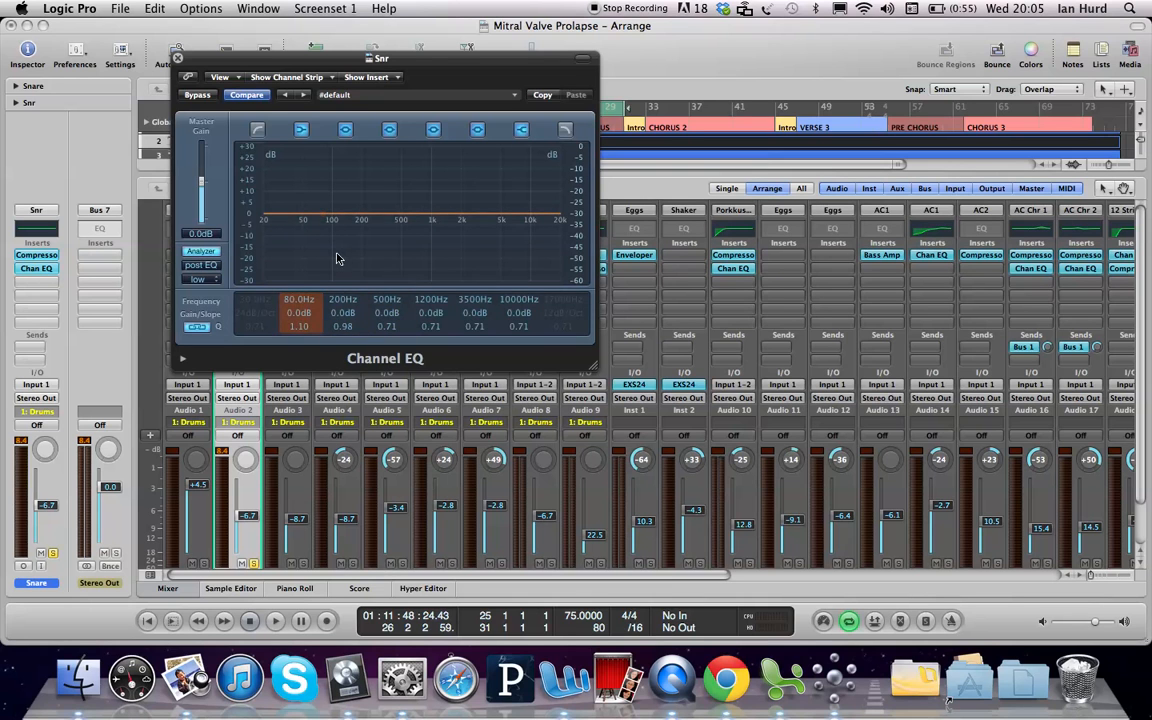
pyautogui.click(200, 266)
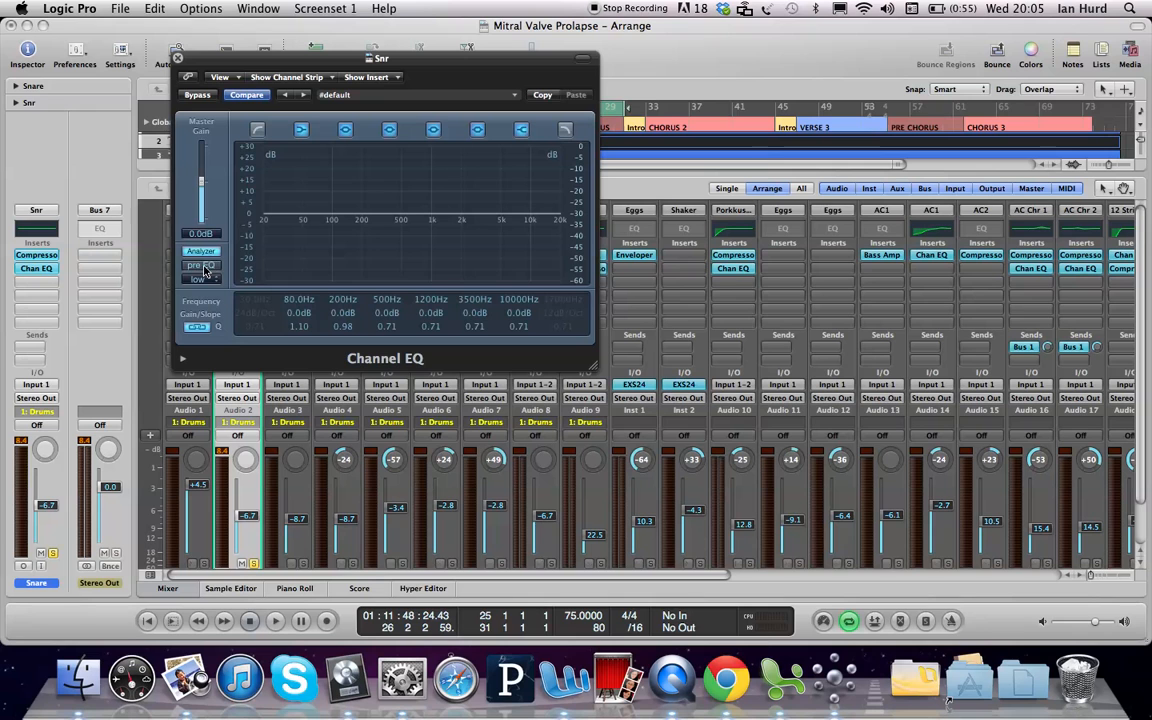
pyautogui.click(196, 270)
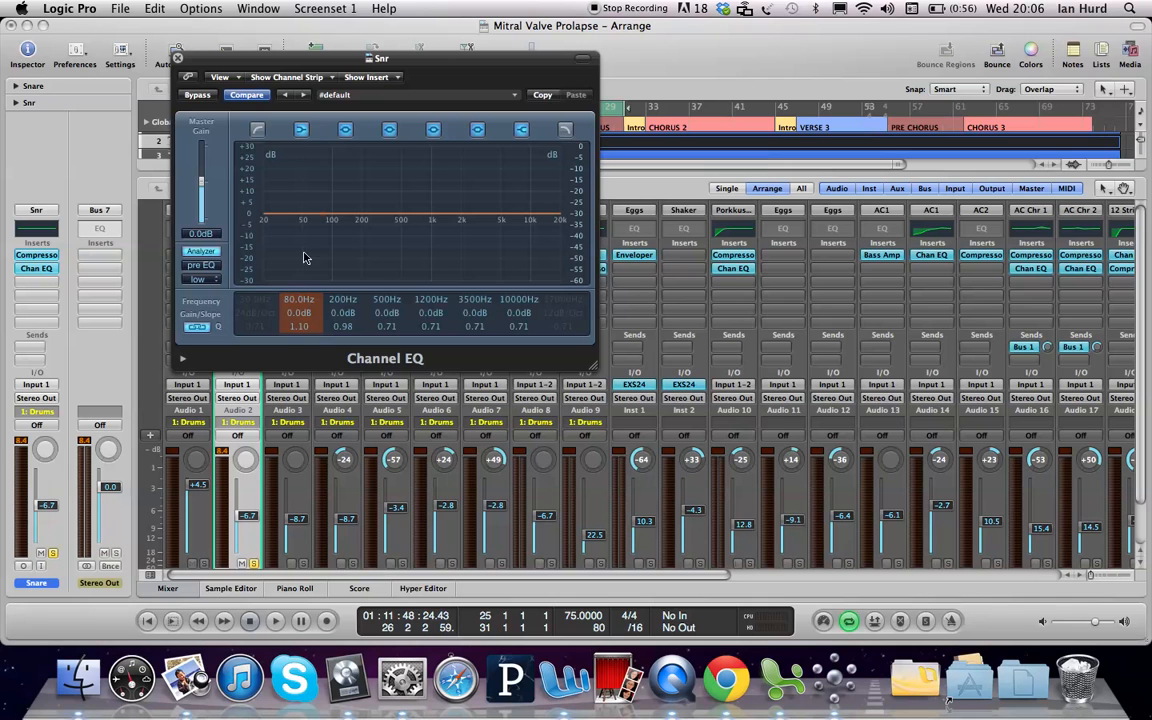
# Step: Play the song and re-enable the 30 Hz, 24 dB/Oct low-cut band
pyautogui.press('space')
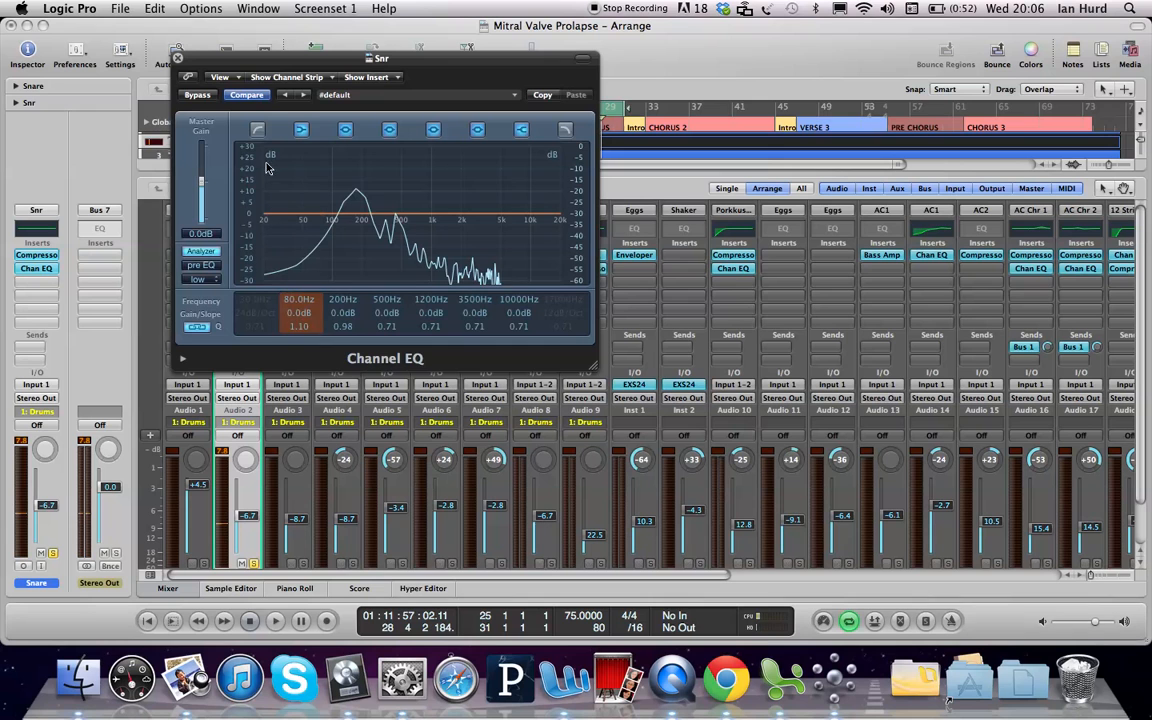
pyautogui.click(258, 131)
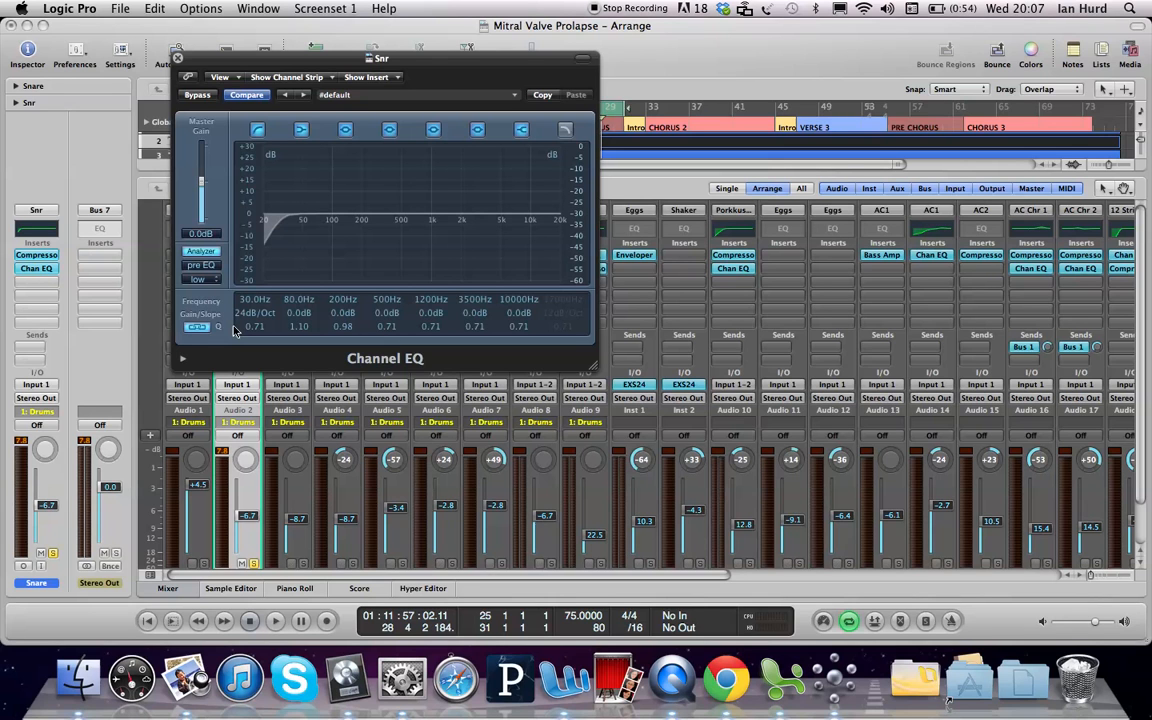
# Step: Raise the snare's low-cut to 70 Hz and play it back to check the analyzer
pyautogui.moveTo(251, 306); pyautogui.dragTo(256, 260)
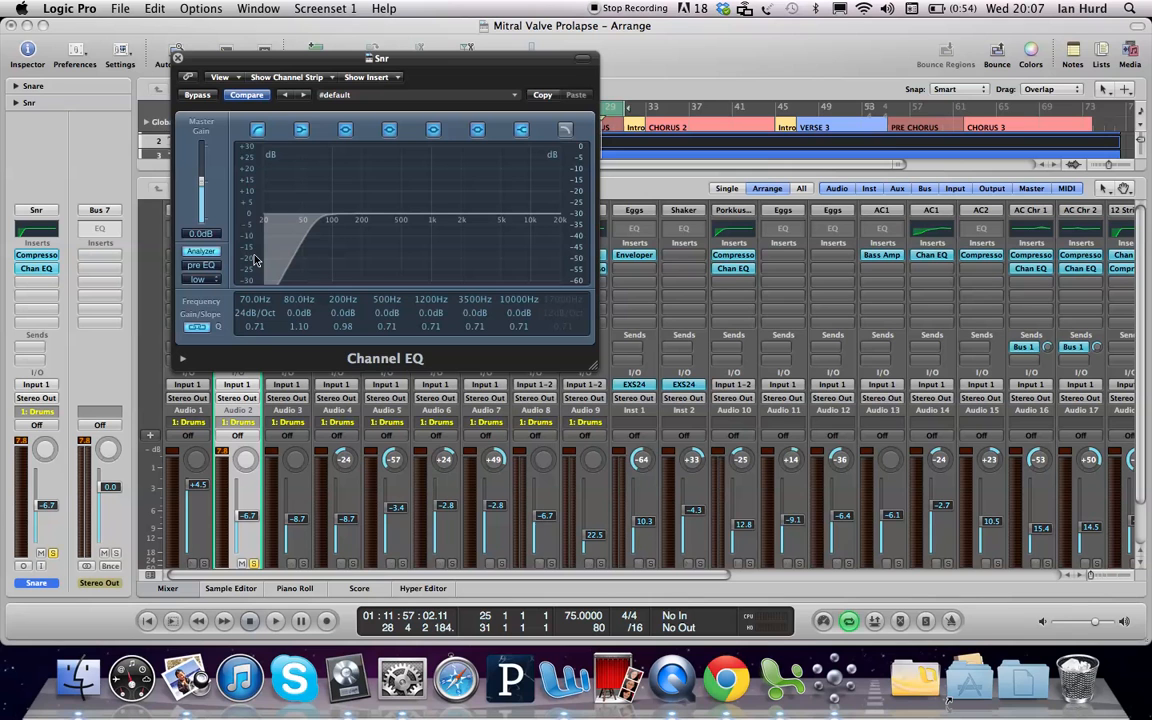
pyautogui.press('space')
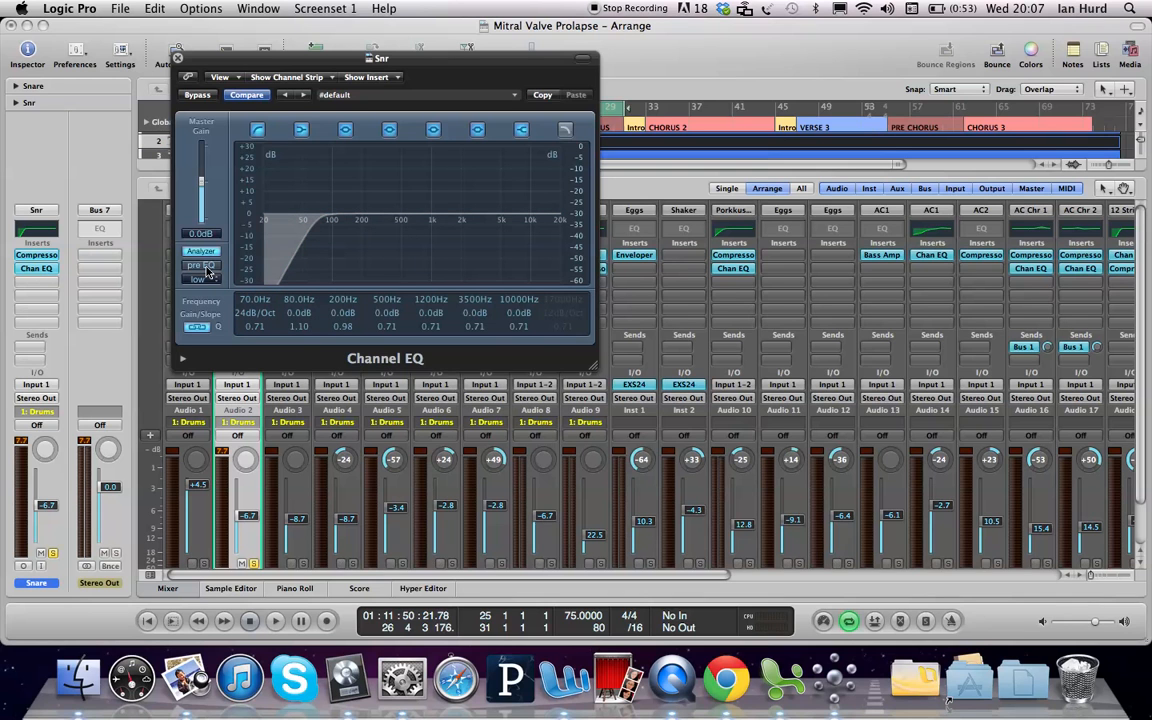
pyautogui.press('space')
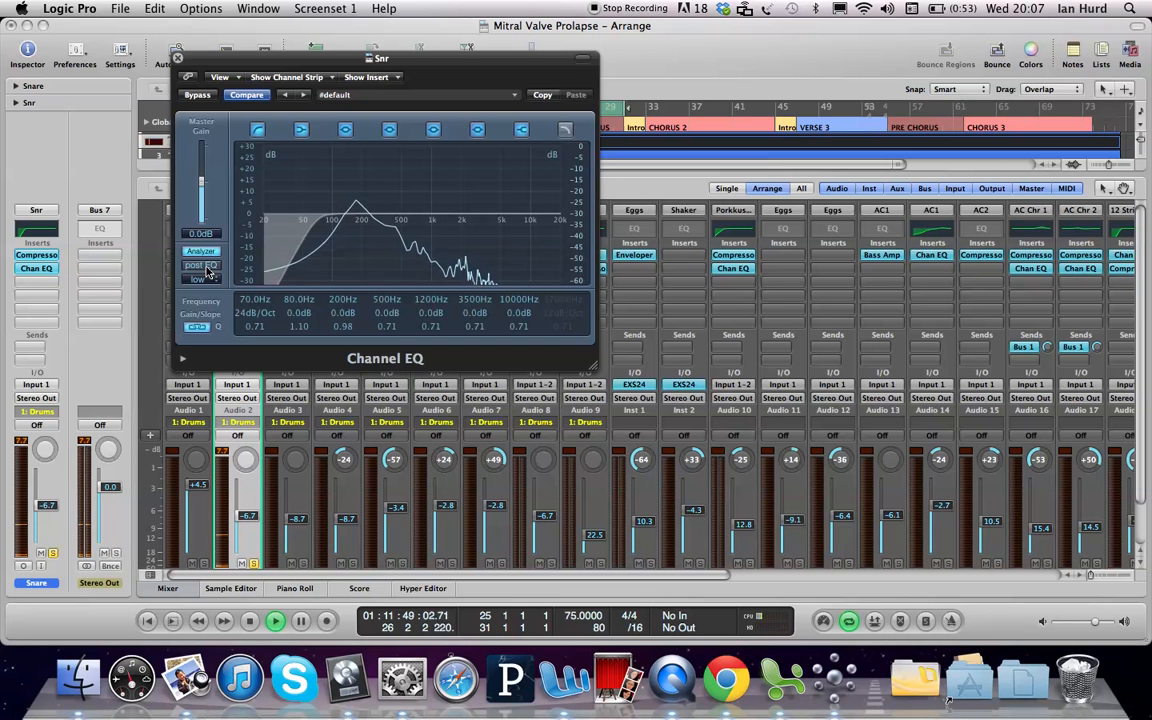
pyautogui.click(205, 266)
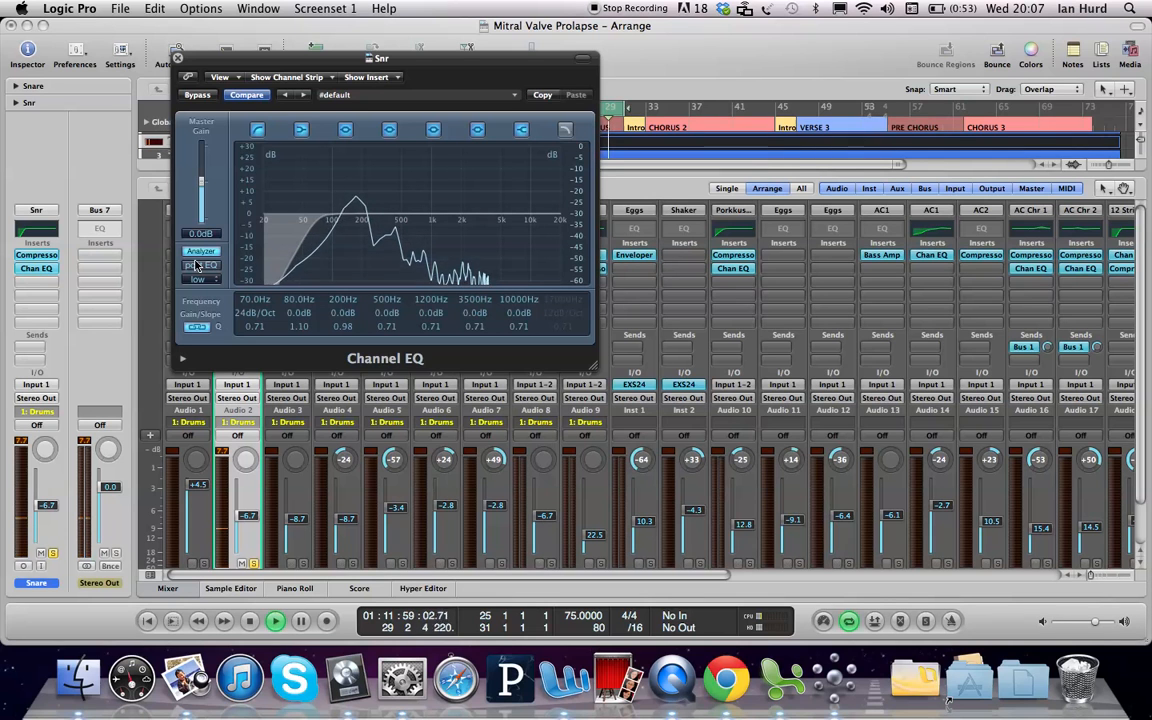
pyautogui.click(197, 265)
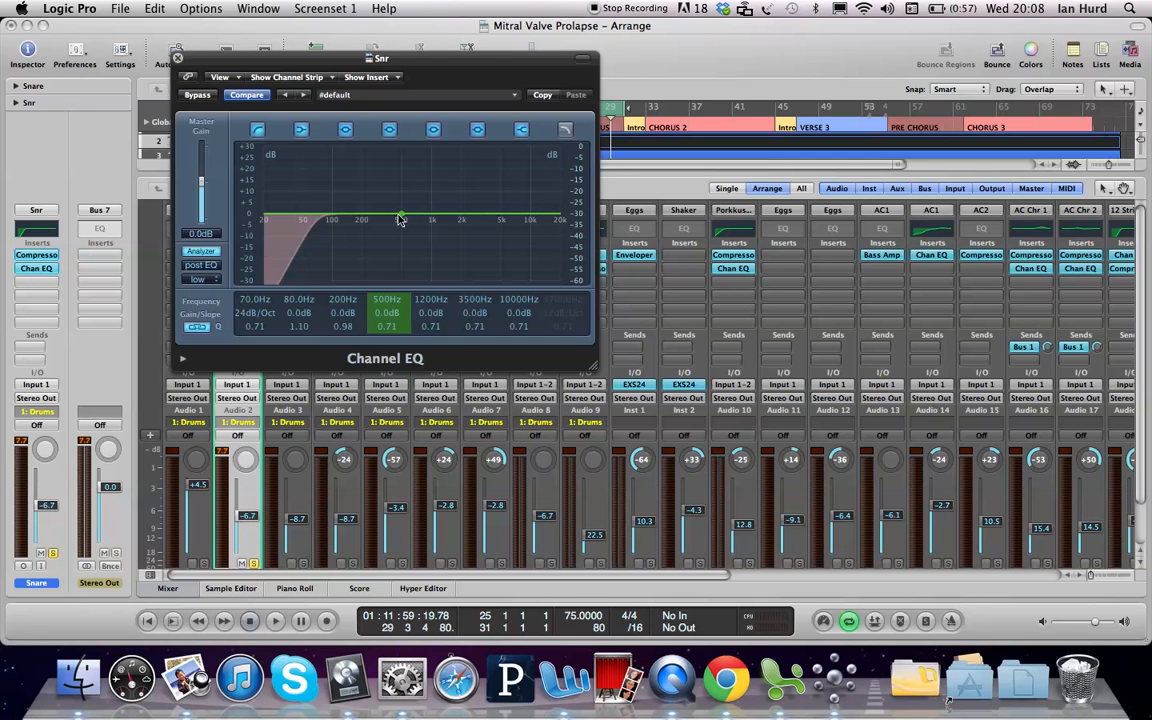
# Step: Shape the 500 Hz band into a narrow -16 dB dip at Q 5.30
pyautogui.moveTo(403, 218); pyautogui.dragTo(400, 217)
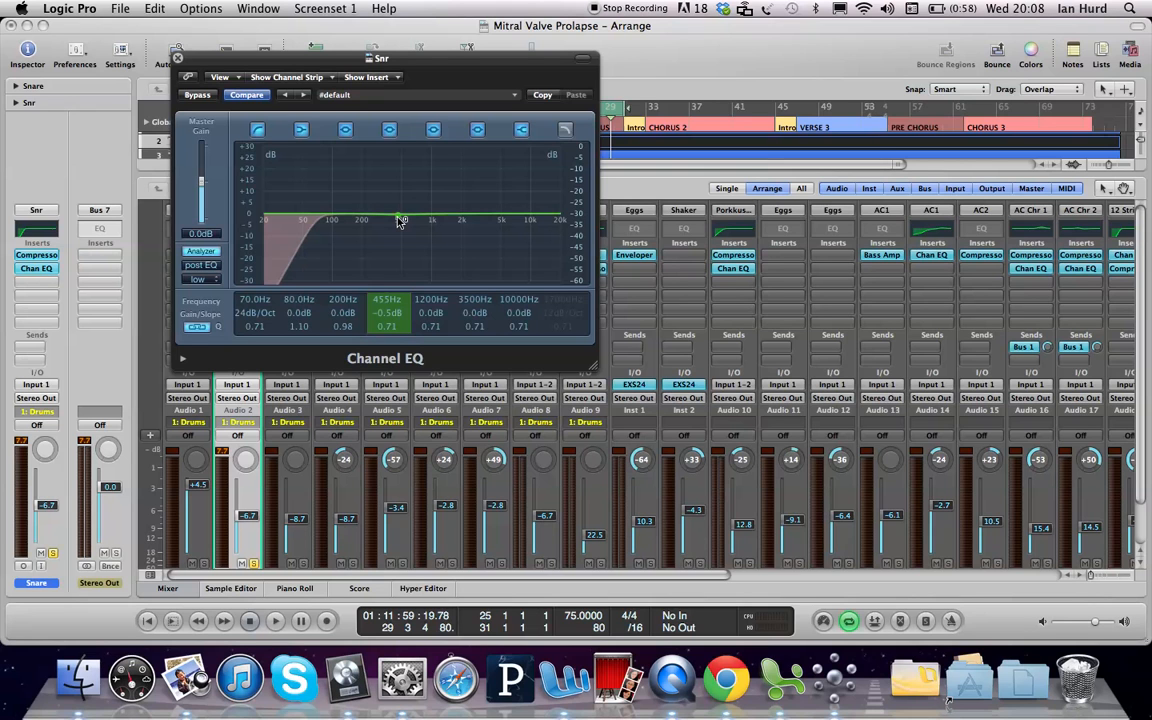
pyautogui.moveTo(399, 220); pyautogui.dragTo(400, 183)
pyautogui.moveTo(397, 197); pyautogui.dragTo(400, 240)
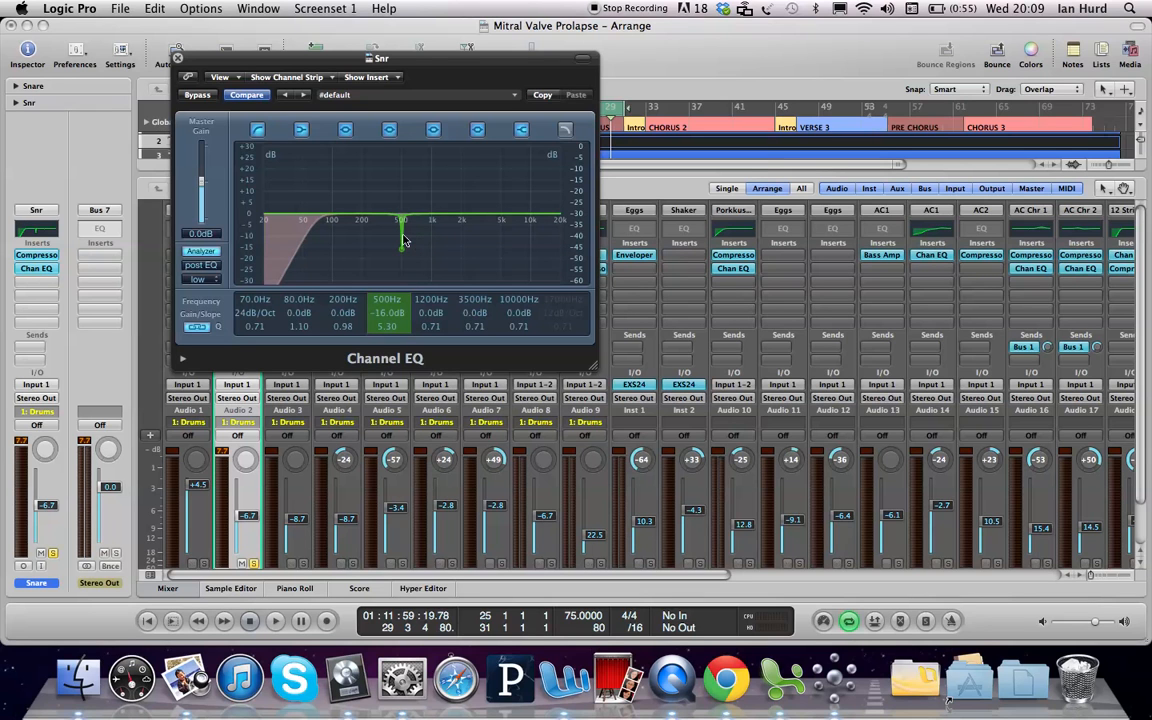
# Step: Reshape the mid band into a broad -9.0 dB dip at Q 0.16 near 450 Hz
pyautogui.moveTo(402, 240)
pyautogui.mouseDown()
pyautogui.moveTo(381, 237)
pyautogui.moveTo(401, 238)
pyautogui.mouseUp()
pyautogui.moveTo(404, 251); pyautogui.dragTo(403, 295)
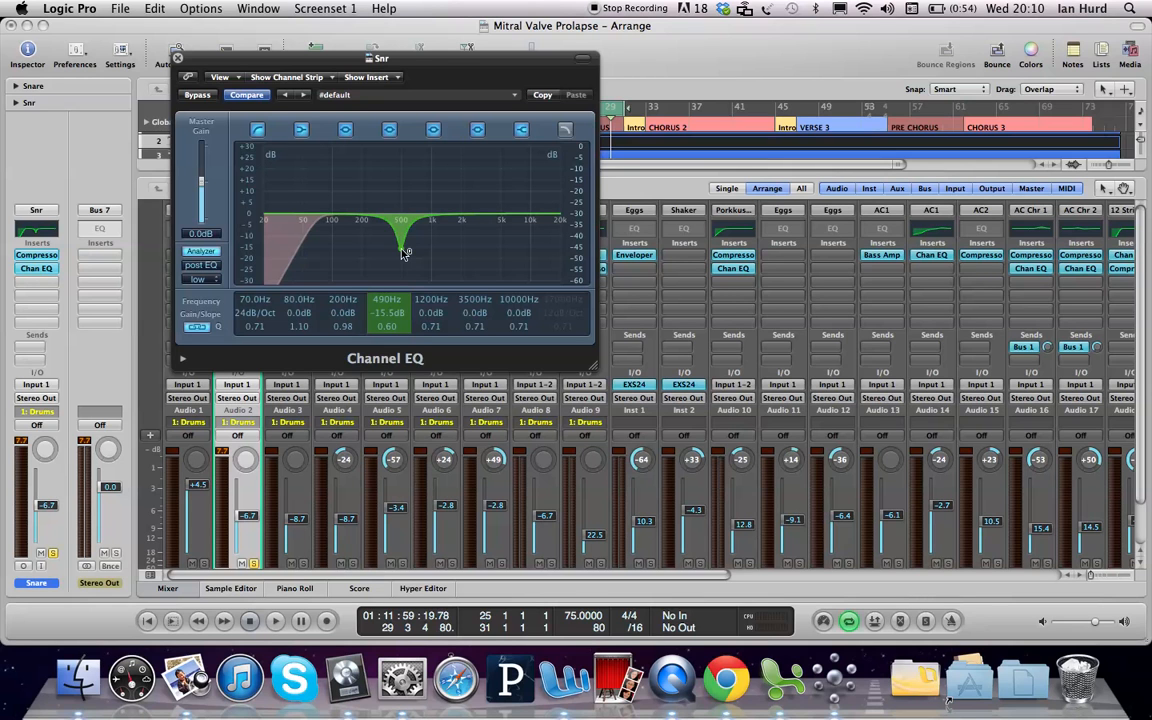
pyautogui.moveTo(404, 253)
pyautogui.mouseDown()
pyautogui.moveTo(402, 207)
pyautogui.moveTo(404, 257)
pyautogui.moveTo(403, 229)
pyautogui.mouseUp()
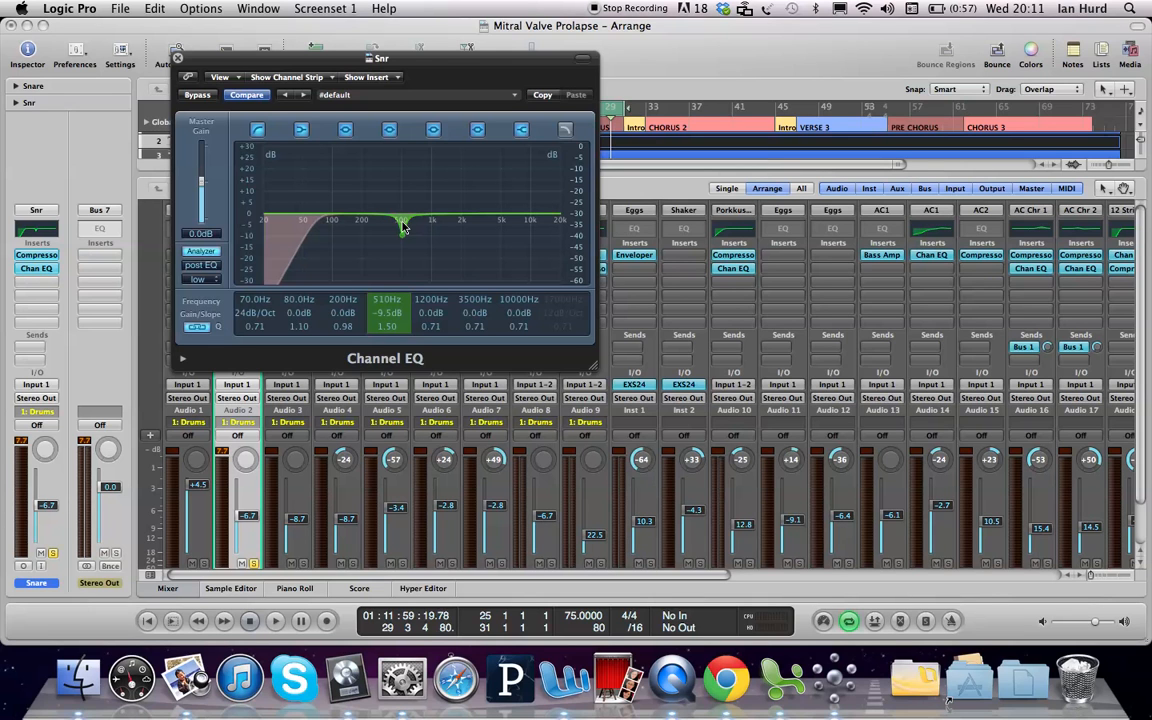
pyautogui.moveTo(404, 228); pyautogui.dragTo(402, 283)
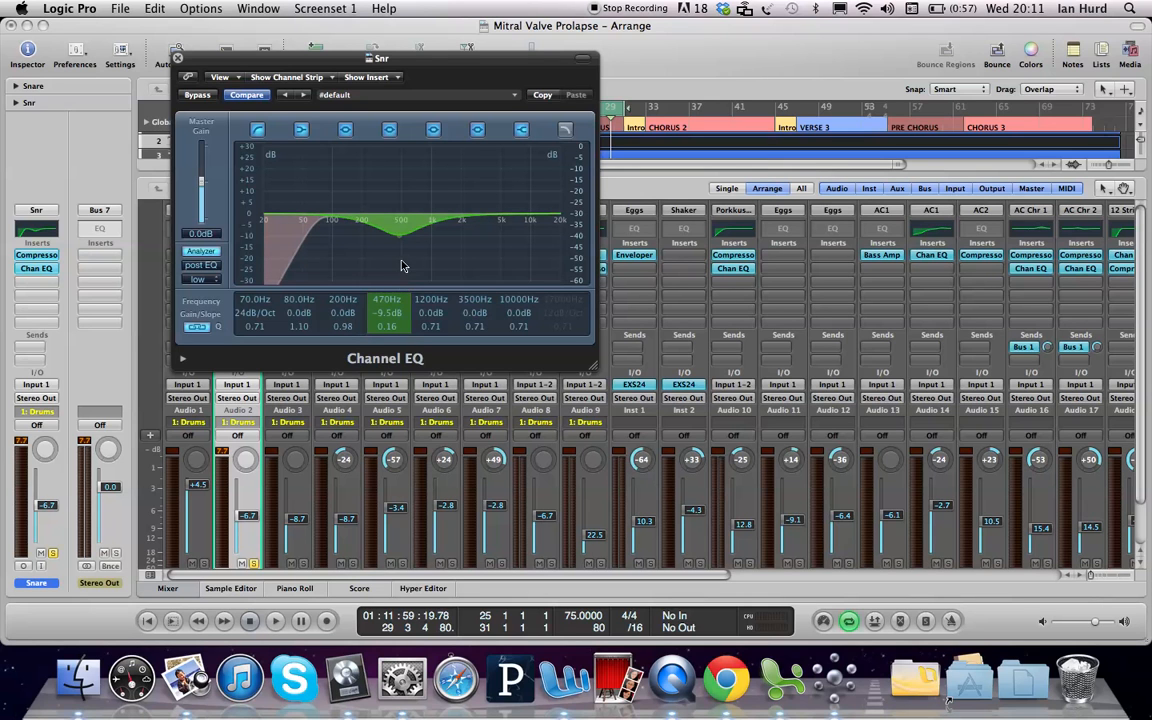
pyautogui.moveTo(403, 231); pyautogui.dragTo(398, 230)
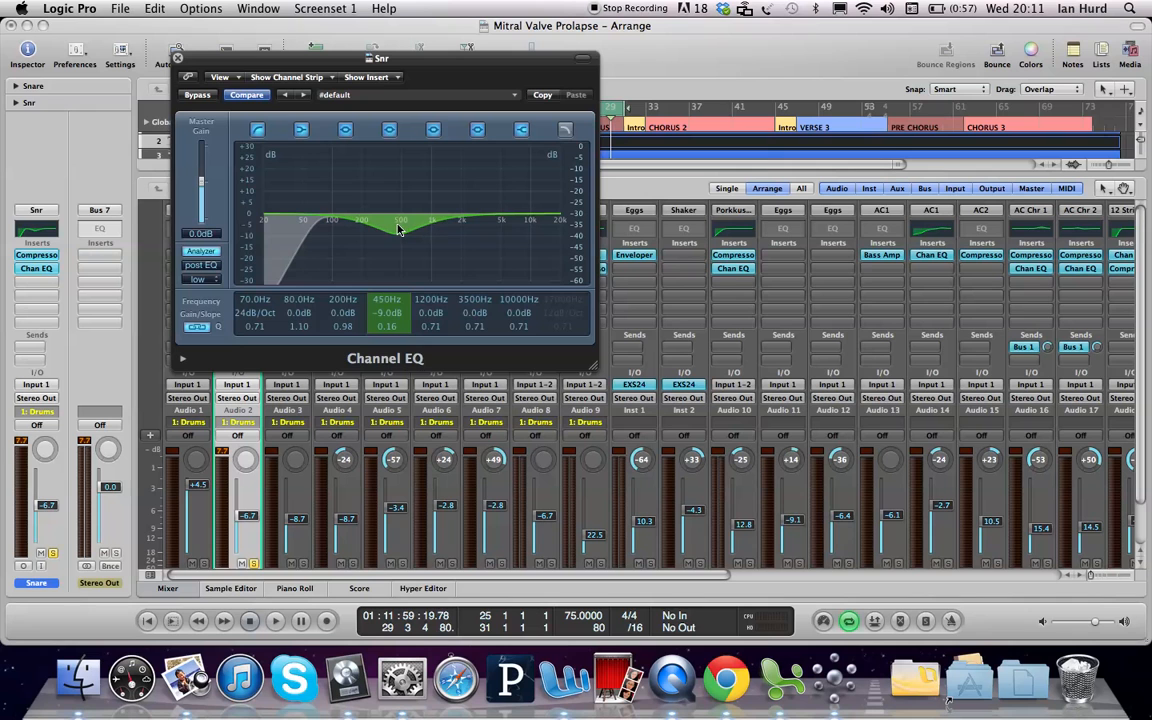
# Step: Enter 455 Hz as the dip band's frequency
pyautogui.doubleClick(386, 300)
pyautogui.write('455')
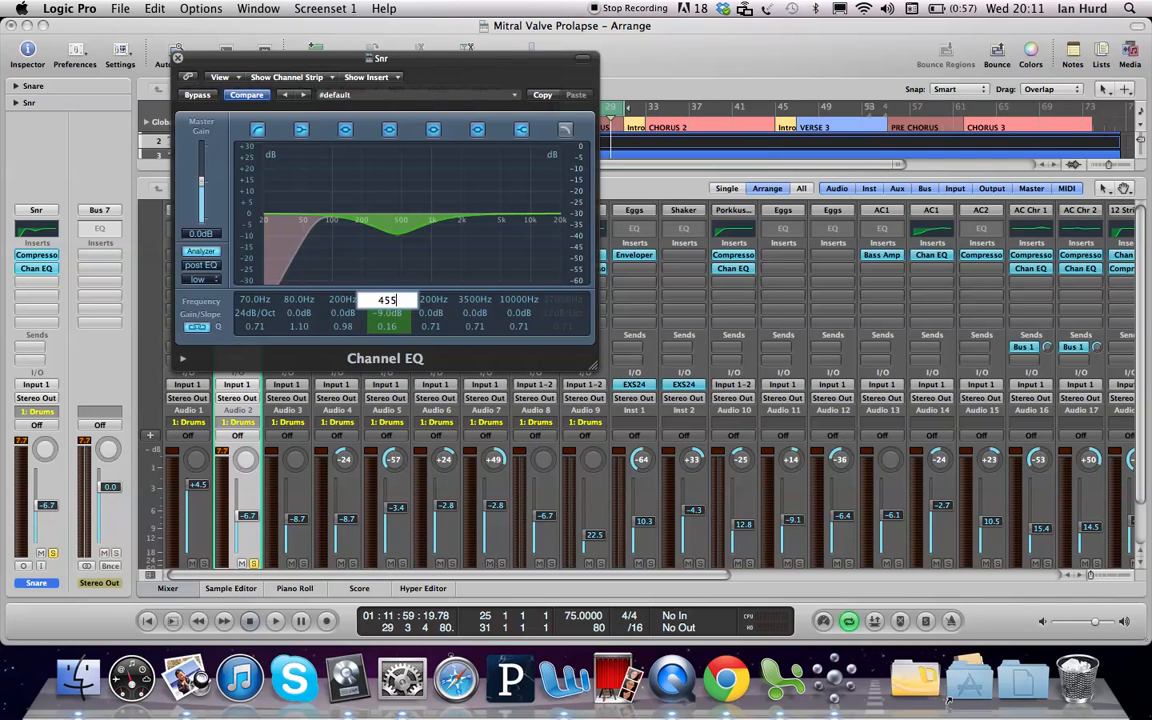
pyautogui.press('Return')
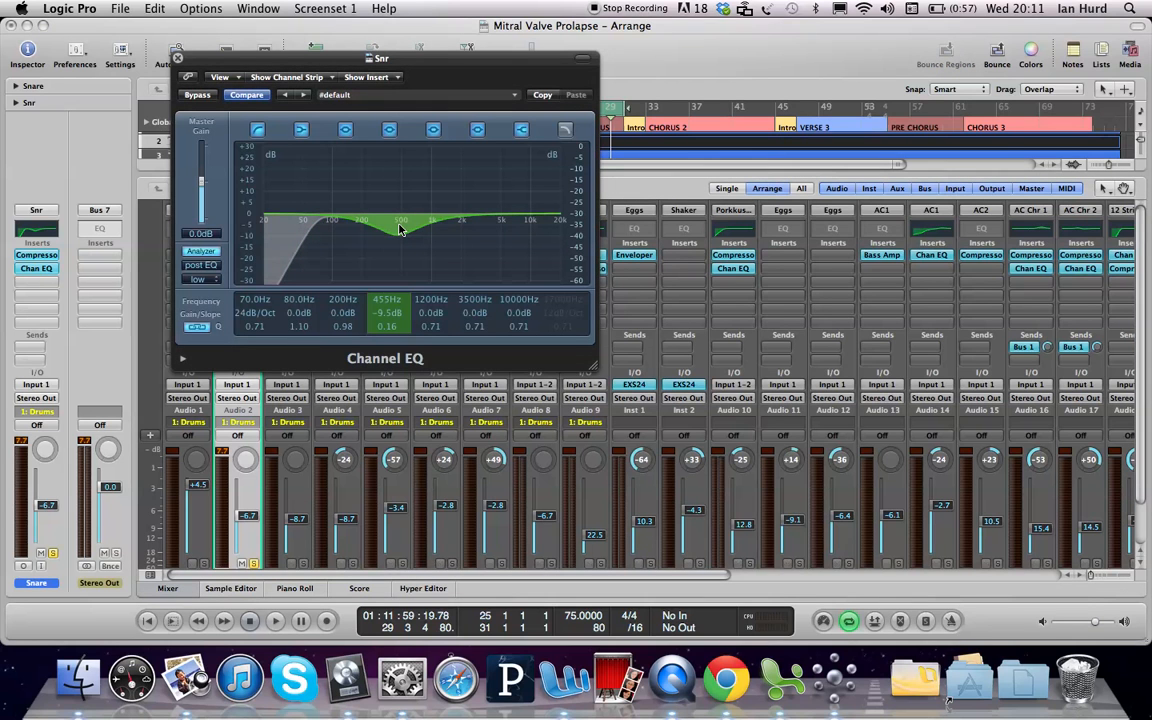
# Step: Deepen the 455 Hz cut to -11.0 dB and play the song to hear it
pyautogui.moveTo(399, 230); pyautogui.dragTo(399, 234)
pyautogui.moveTo(399, 234); pyautogui.dragTo(399, 233)
pyautogui.press('space')
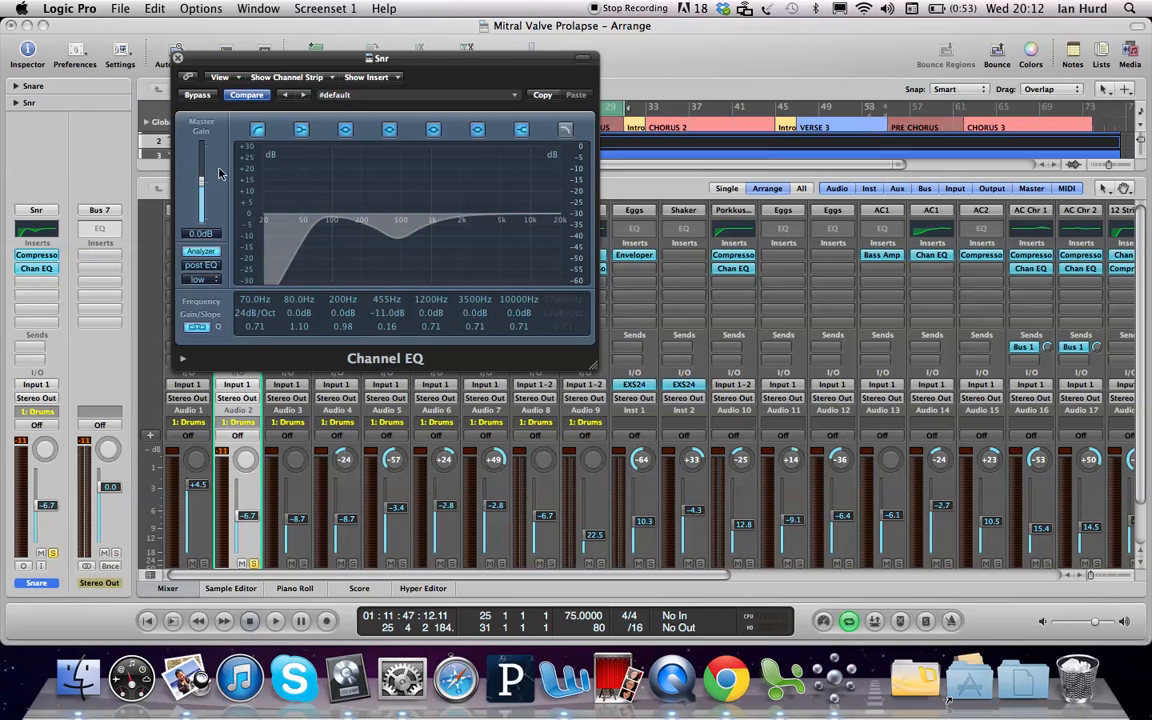
pyautogui.click(198, 95)
pyautogui.press('space')
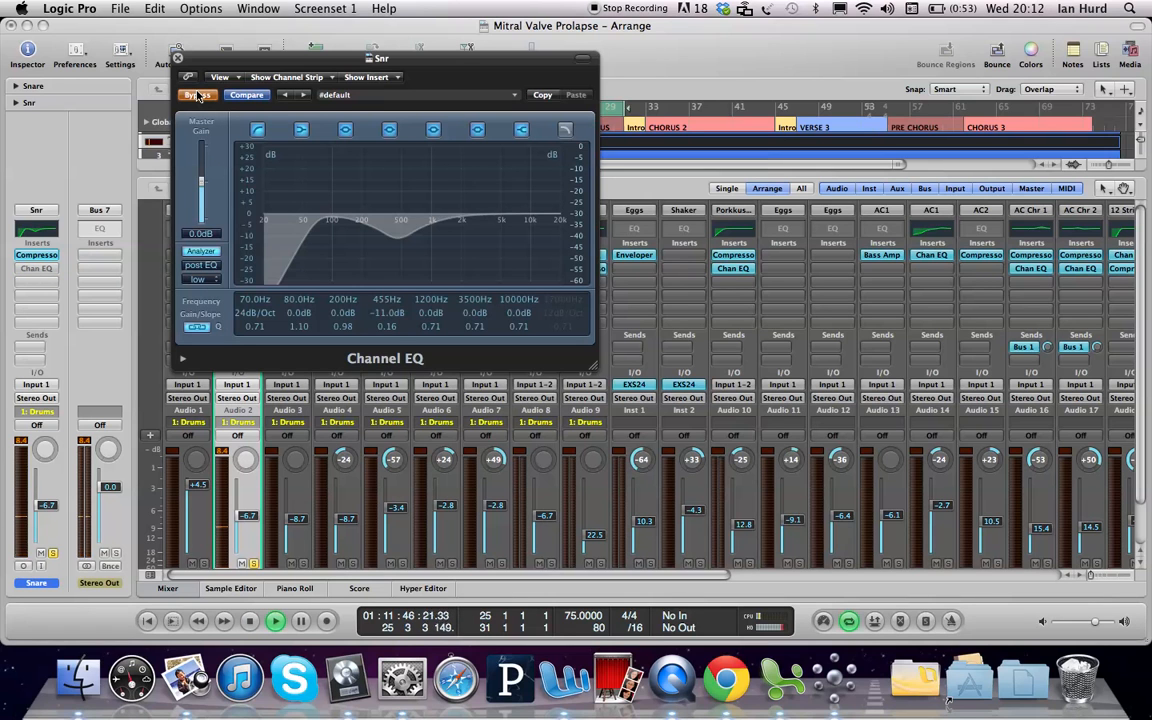
pyautogui.click(198, 95)
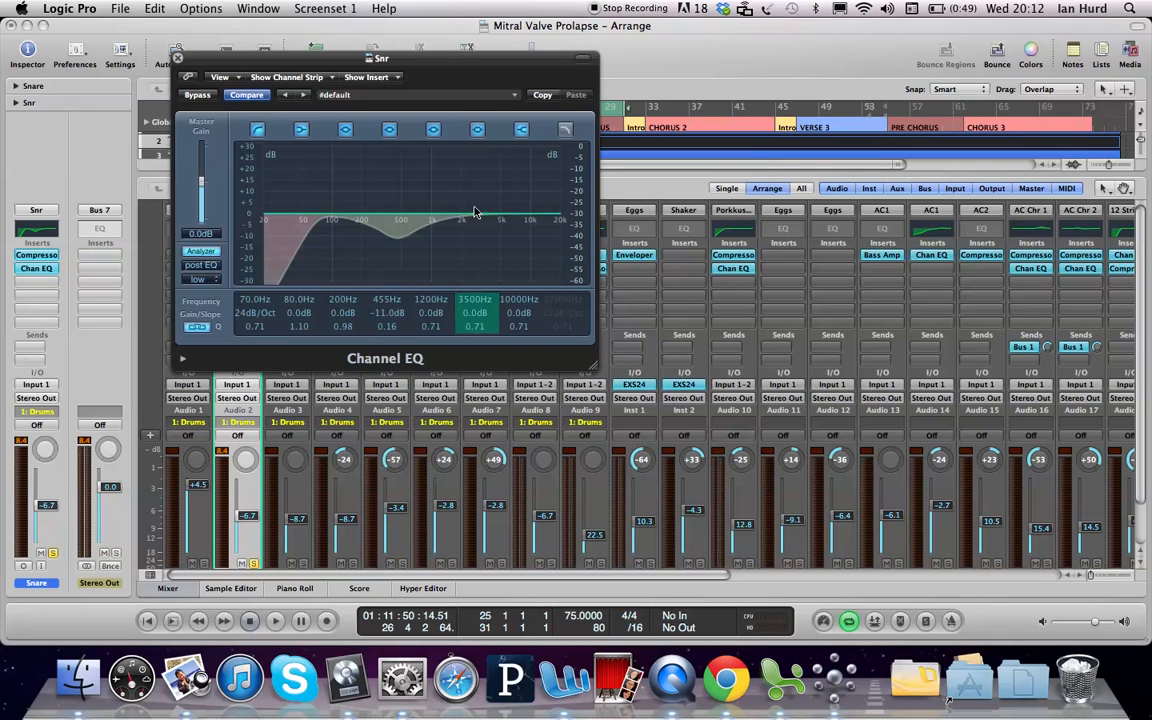
# Step: Move the 3500 Hz band's frequency to 5700 Hz
pyautogui.doubleClick(472, 300)
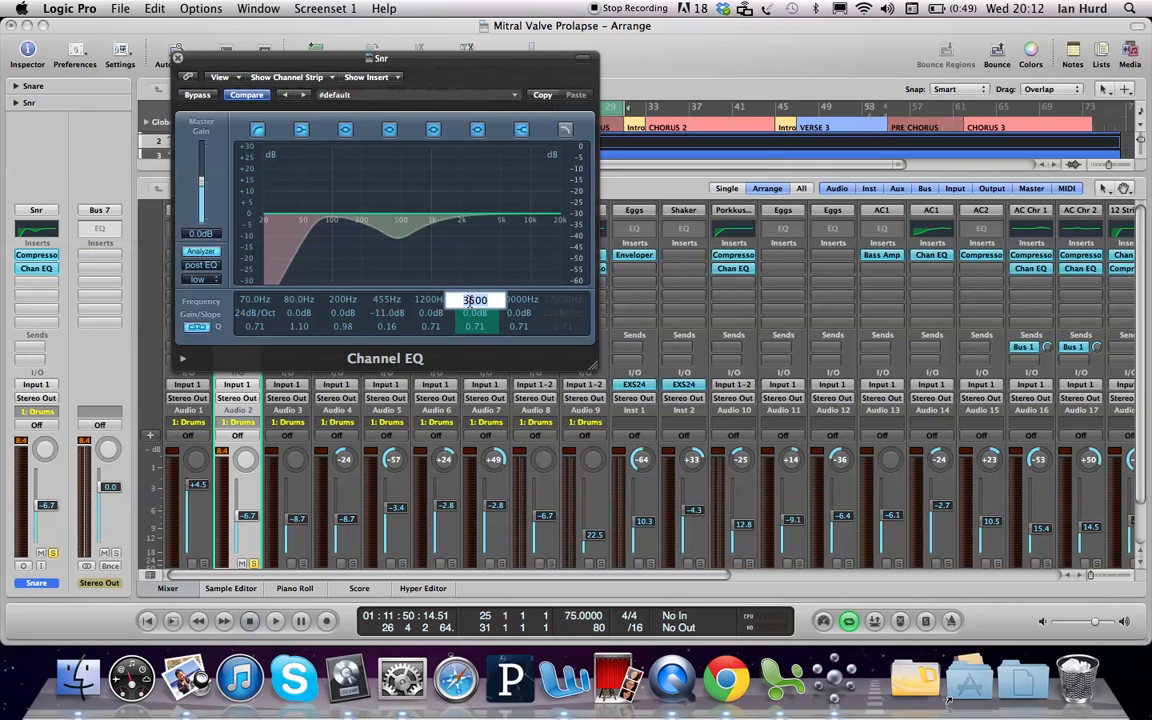
pyautogui.write('5700')
pyautogui.press('Return')
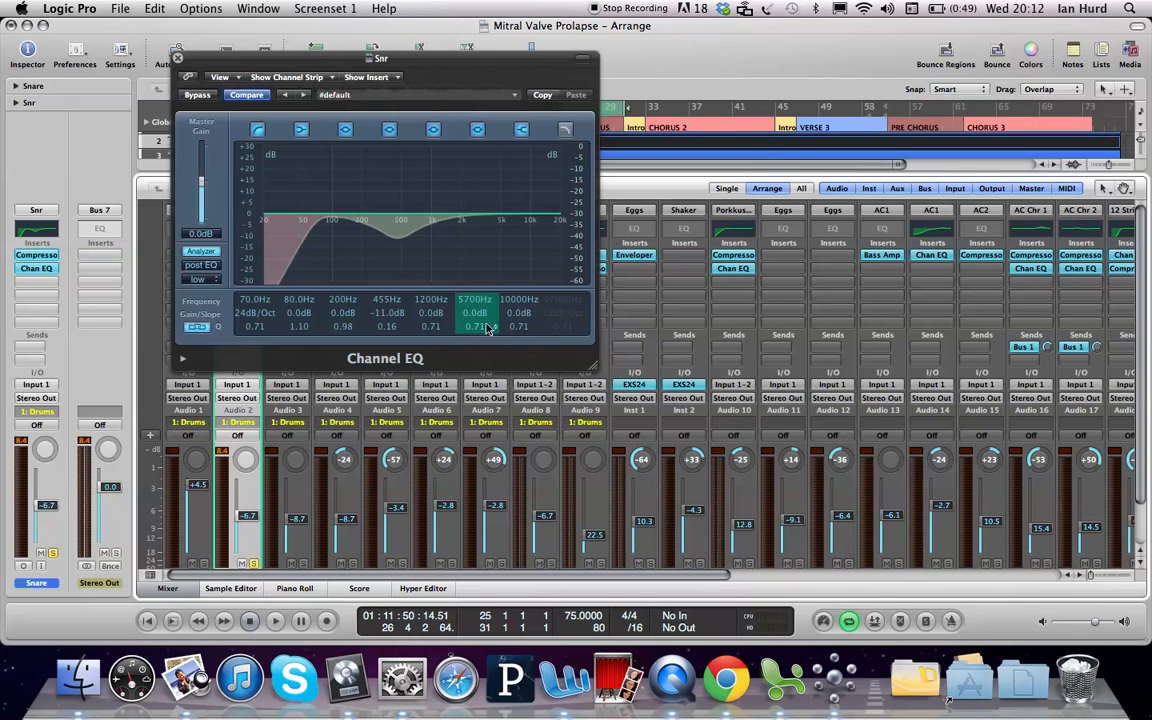
# Step: Boost the 5700 Hz band to +7.5 dB, widen its Q to 0.12, and play it back
pyautogui.doubleClick(470, 315)
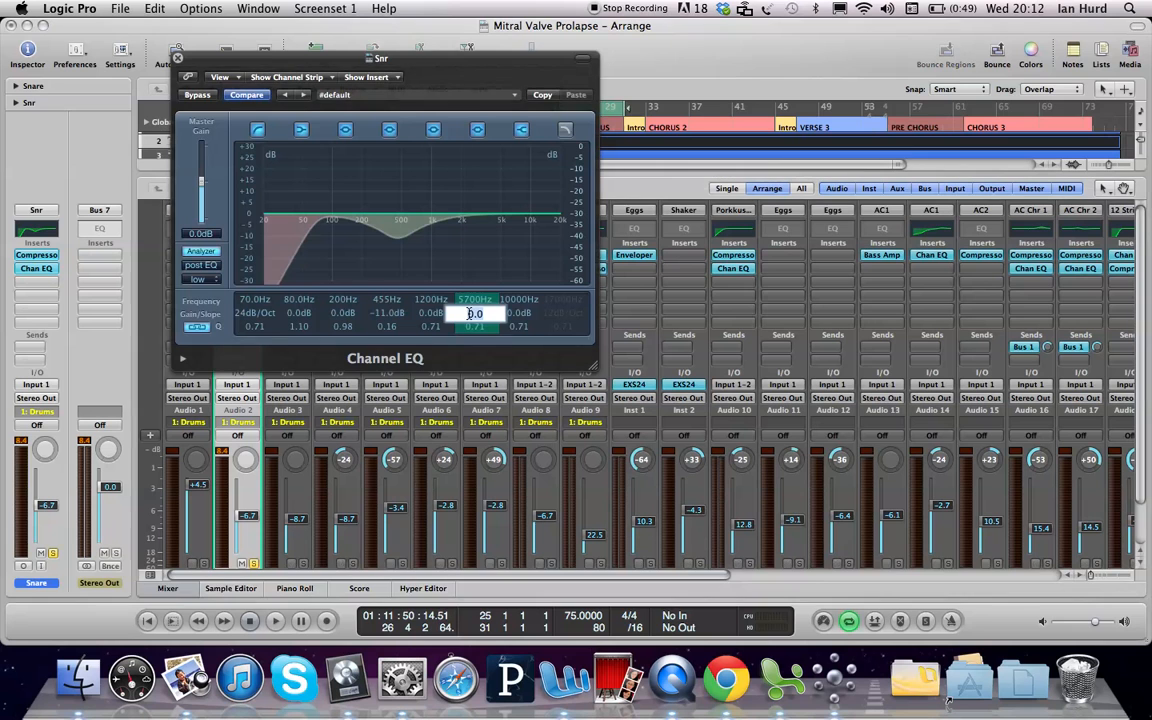
pyautogui.write('4.5')
pyautogui.press('Return')
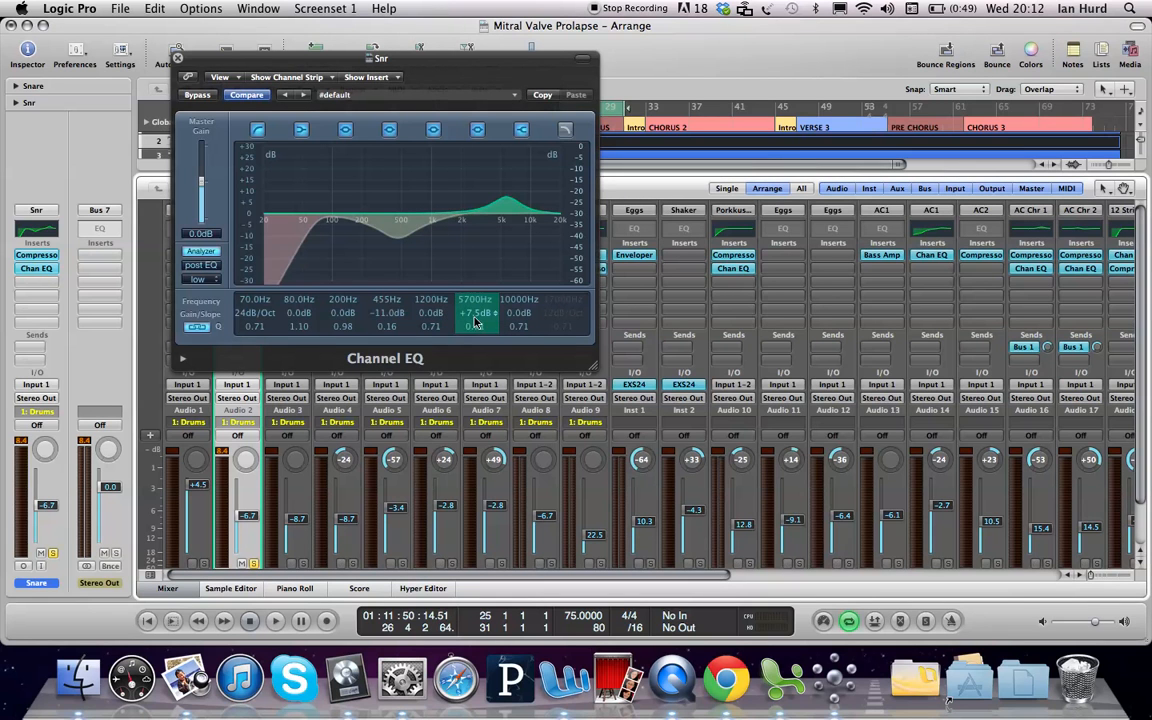
pyautogui.moveTo(474, 334); pyautogui.dragTo(474, 359)
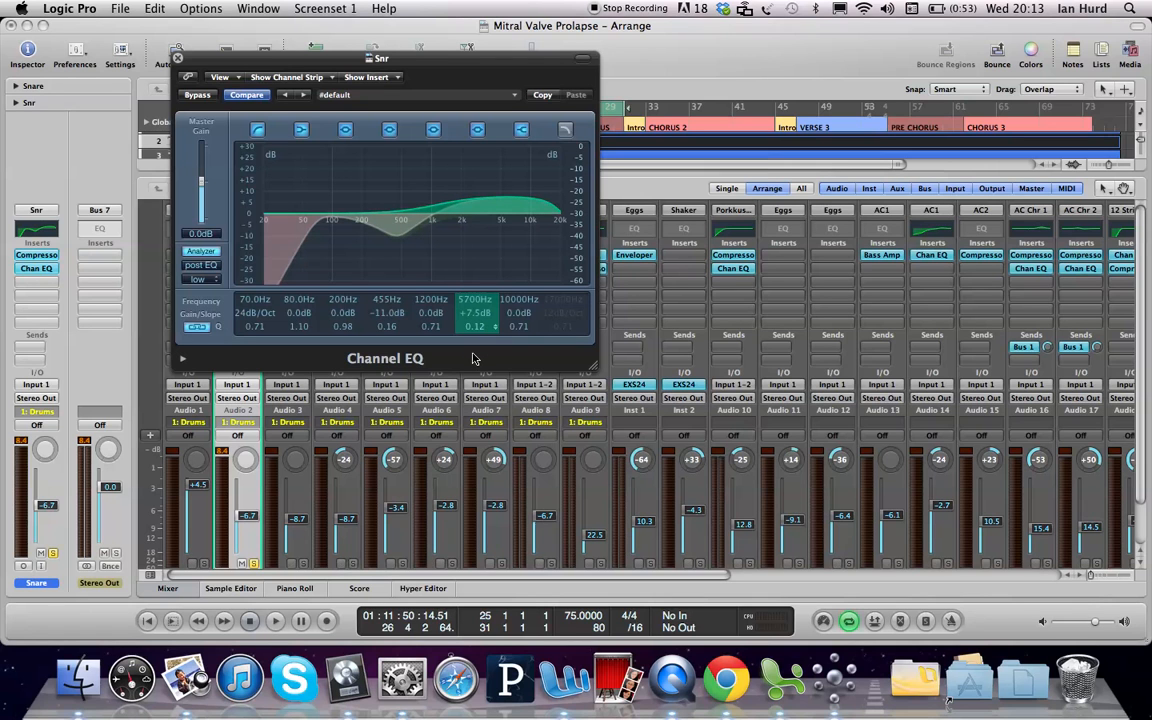
pyautogui.moveTo(474, 359); pyautogui.dragTo(474, 359)
pyautogui.press('space')
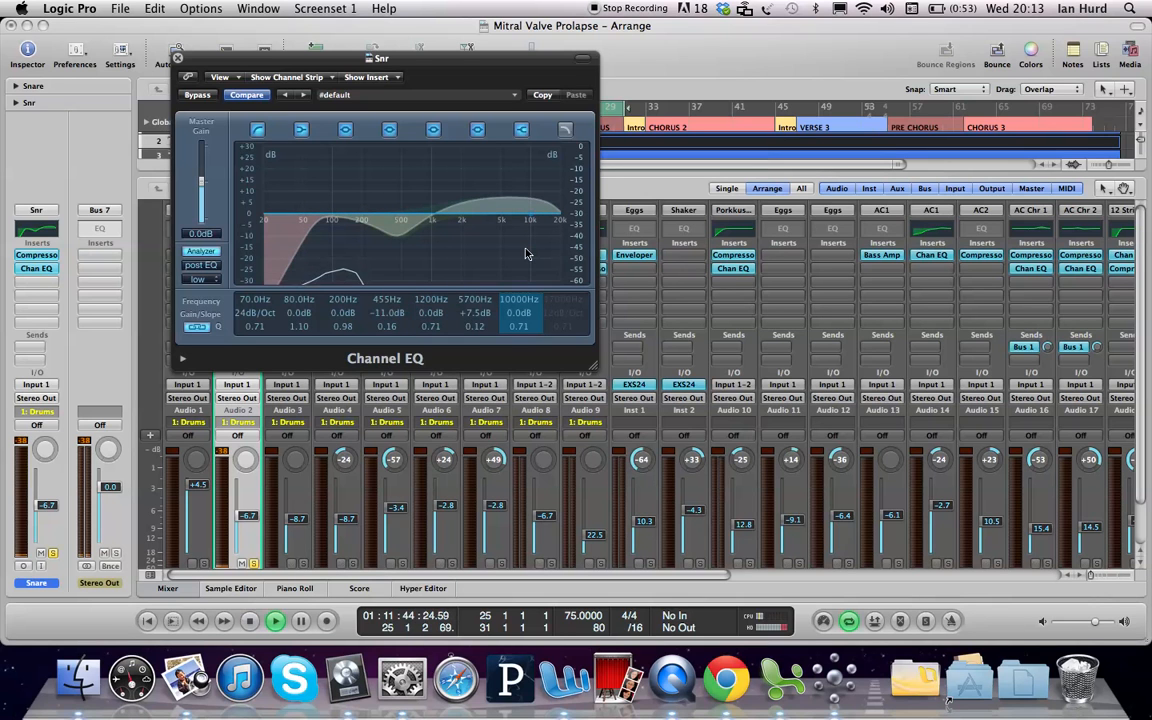
# Step: Bypass and re-enable the Channel EQ to compare, then close its window
pyautogui.click(198, 95)
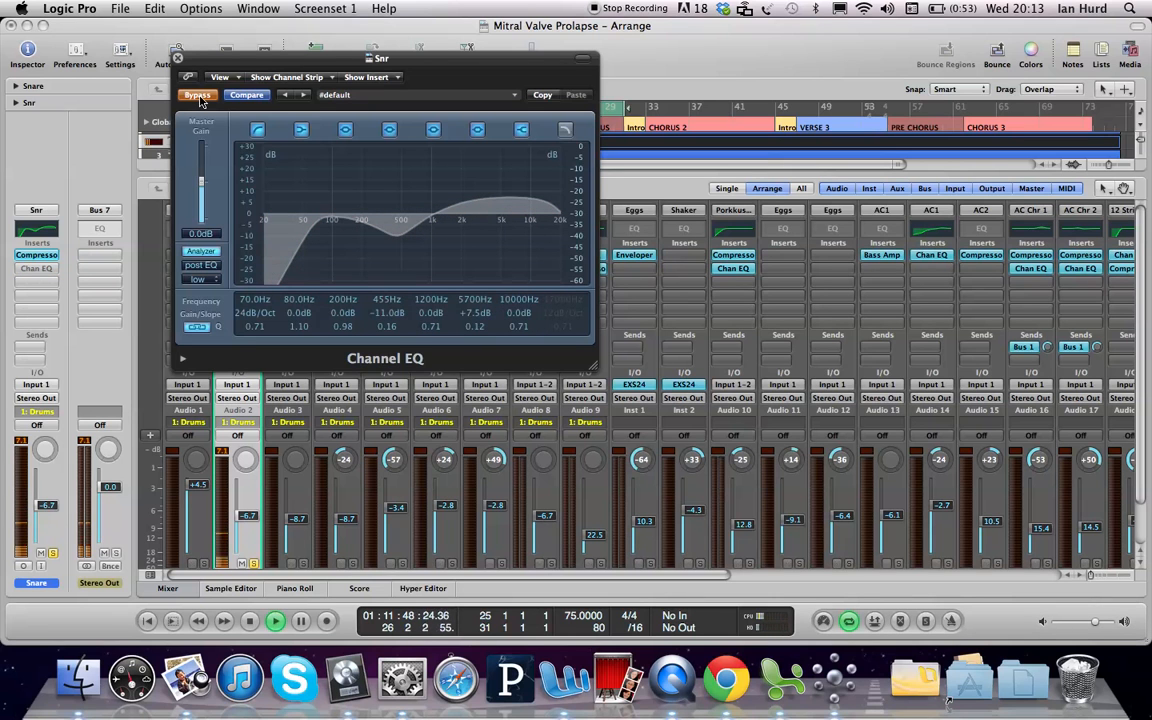
pyautogui.click(198, 96)
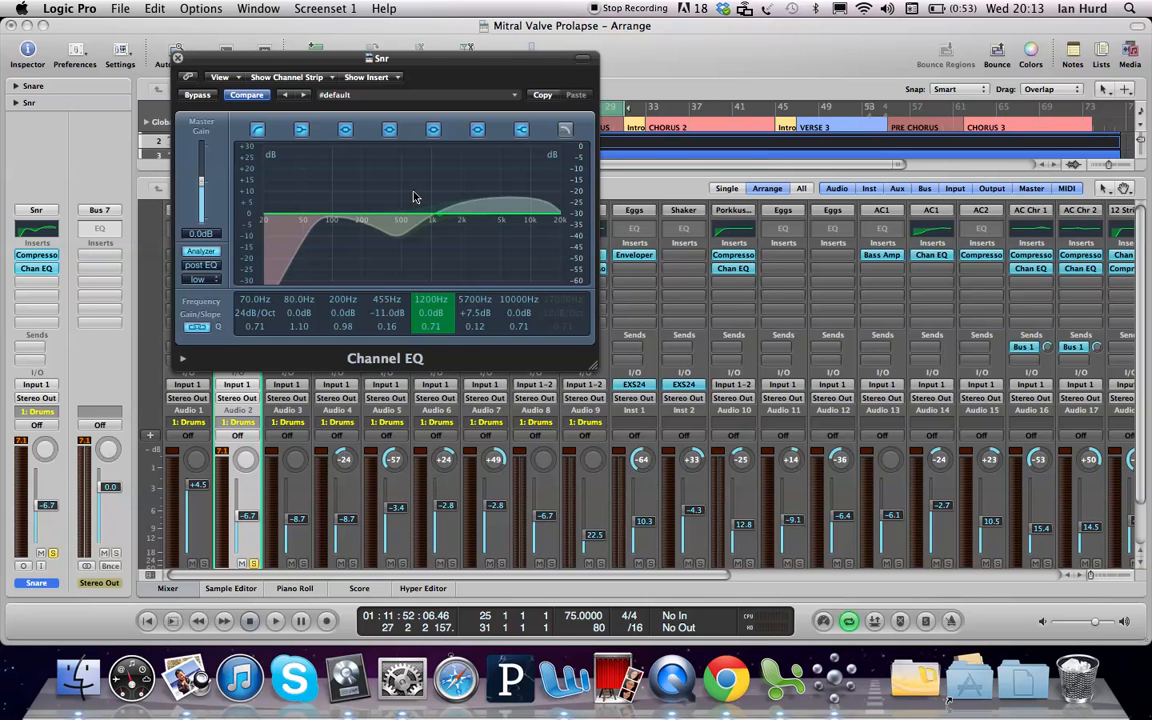
pyautogui.press('super+w')
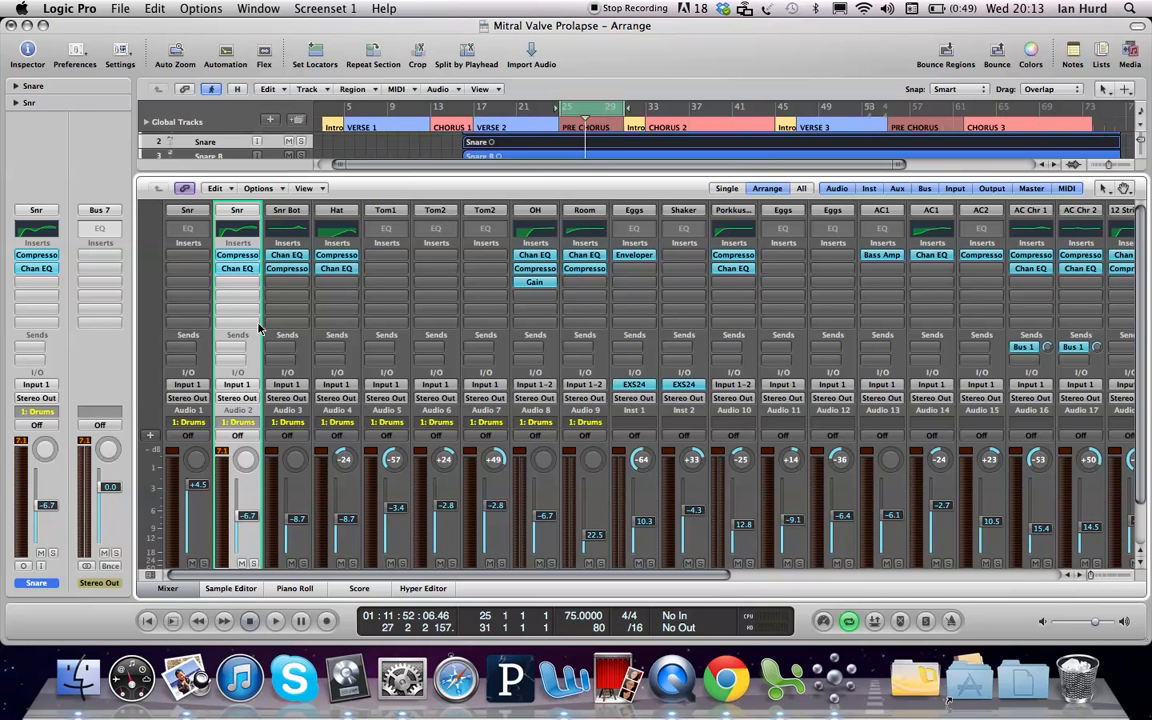
pyautogui.keyDown('alt'); pyautogui.click(245, 270); pyautogui.keyUp('alt')
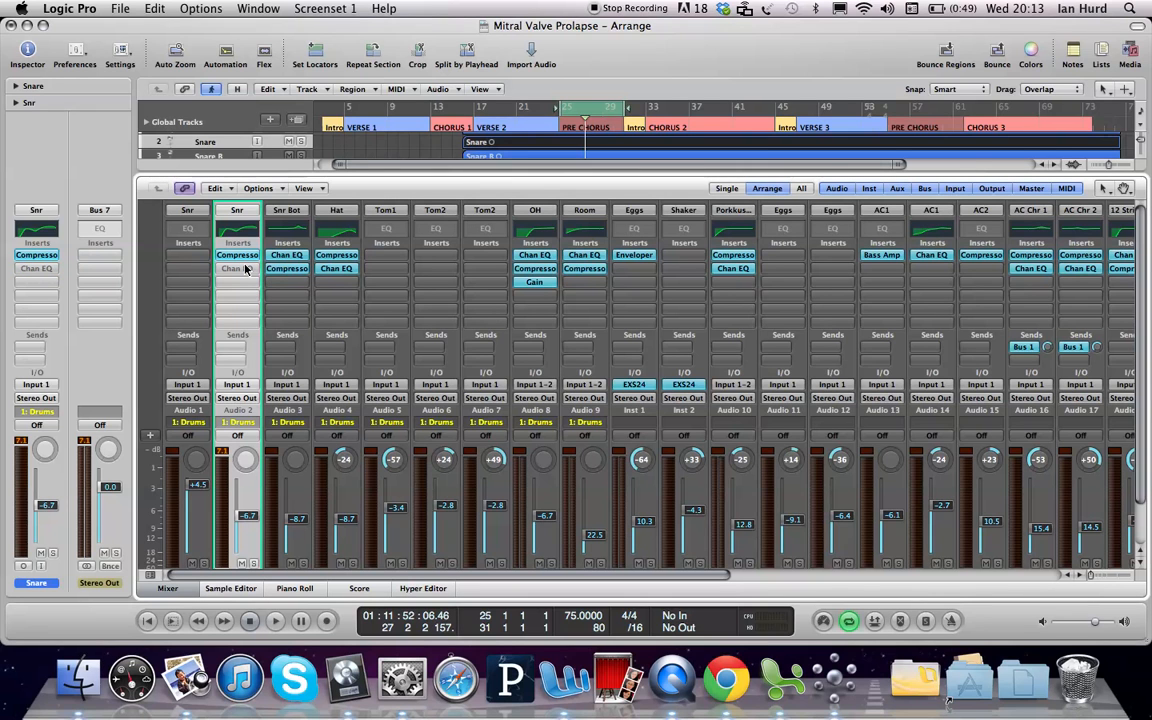
pyautogui.press('space')
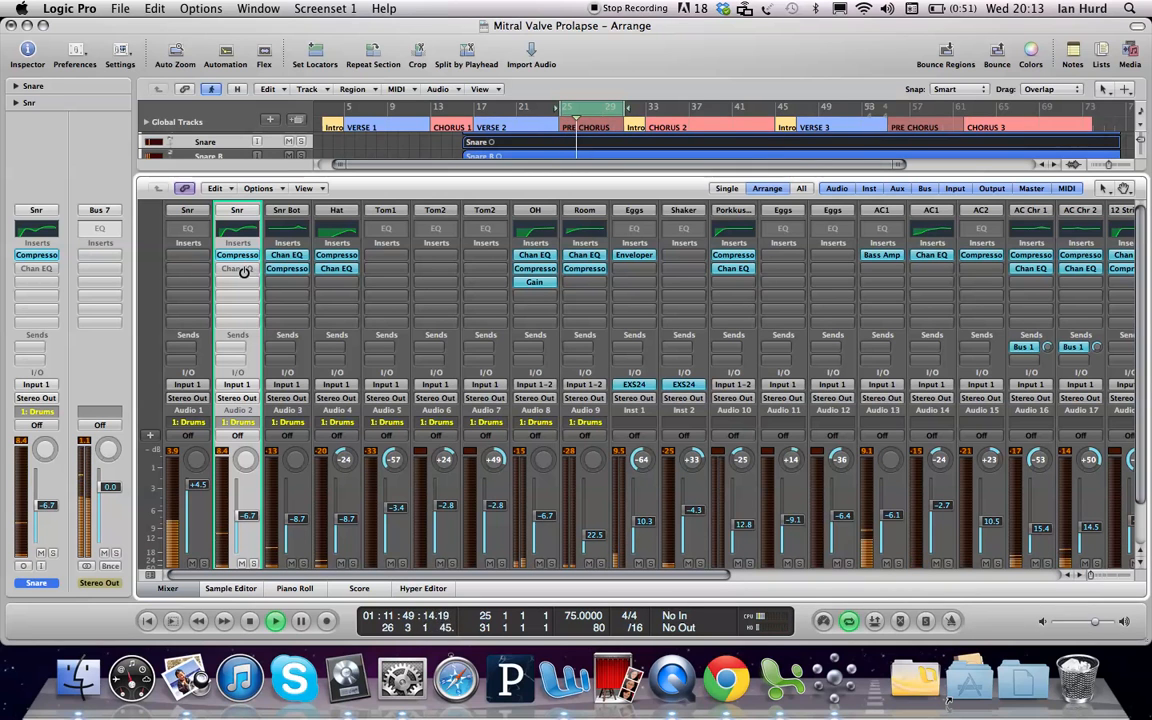
pyautogui.keyDown('alt'); pyautogui.click(244, 271); pyautogui.keyUp('alt')
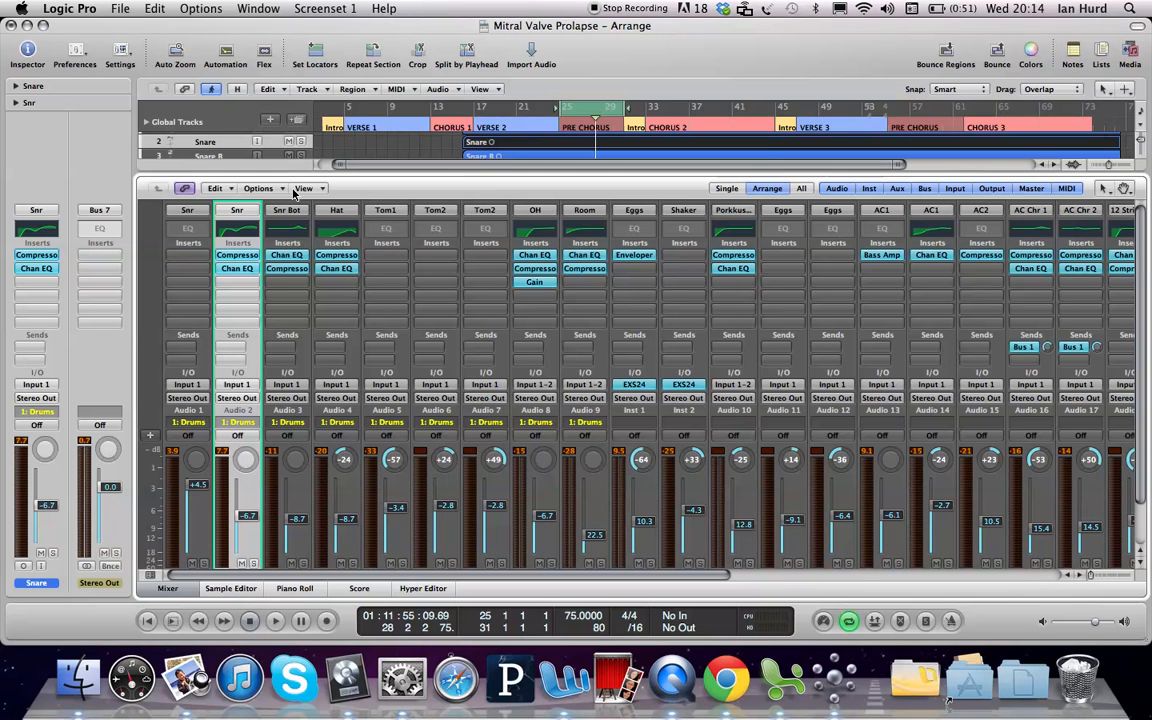
# Step: Enable Group Clutch from the Mixer's Options menu to suspend the Drums group
pyautogui.click(259, 189)
pyautogui.click(259, 189)
pyautogui.click(259, 189)
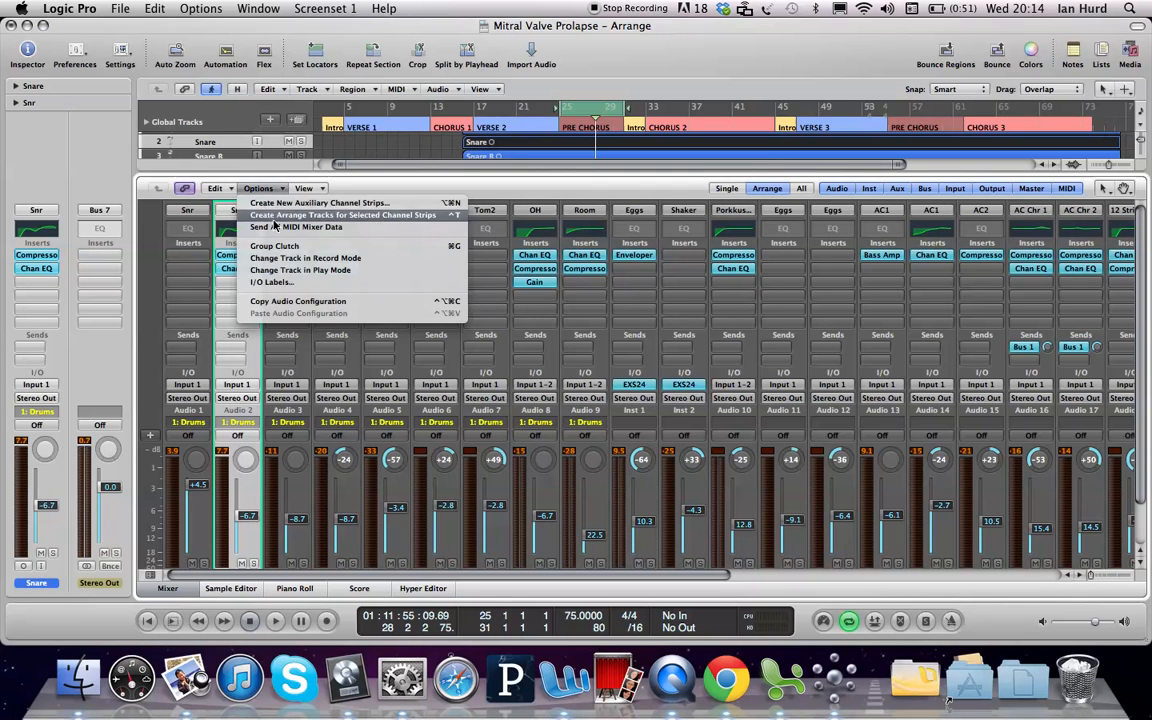
pyautogui.click(280, 247)
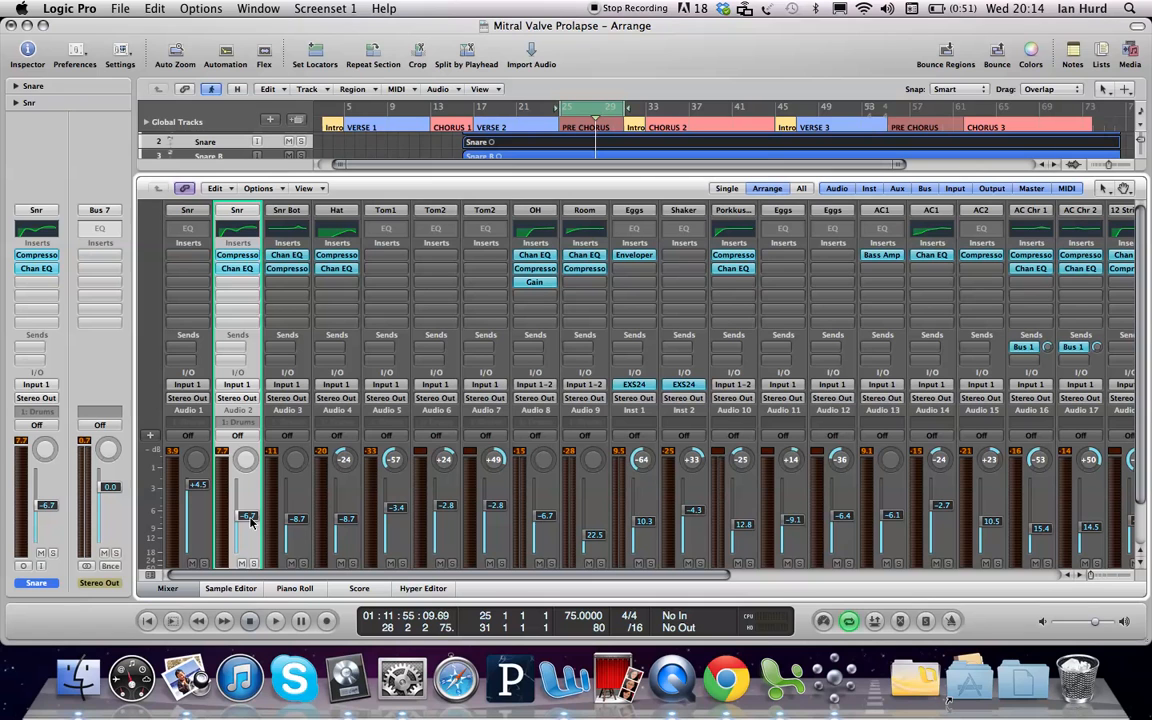
# Step: Set the Snr fader alone to -3.1 dB, then re-engage the Drums group with Cmd-G
pyautogui.moveTo(250, 520); pyautogui.dragTo(250, 519)
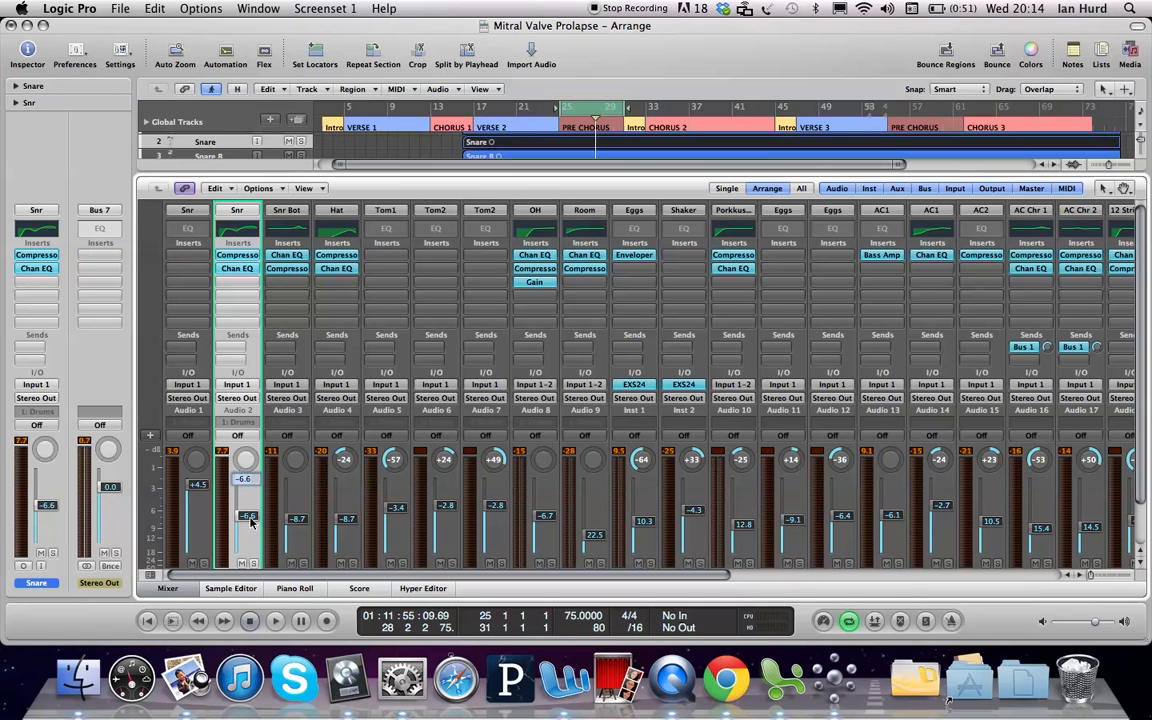
pyautogui.write('-3.1')
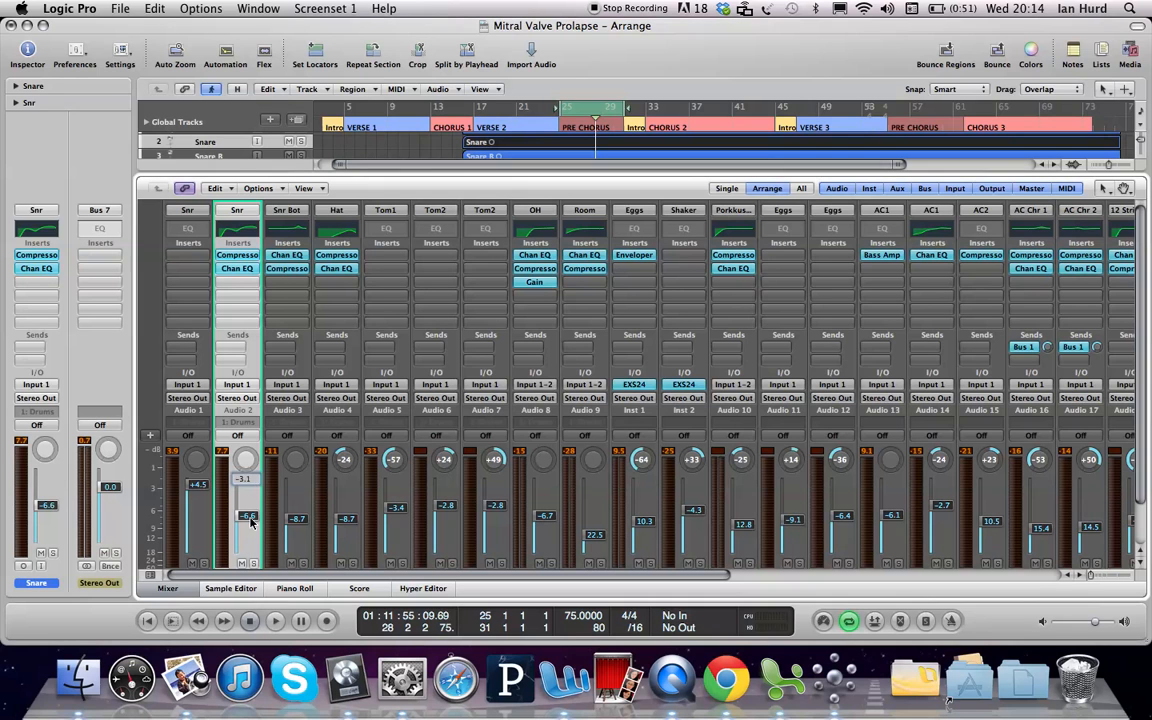
pyautogui.press('Return')
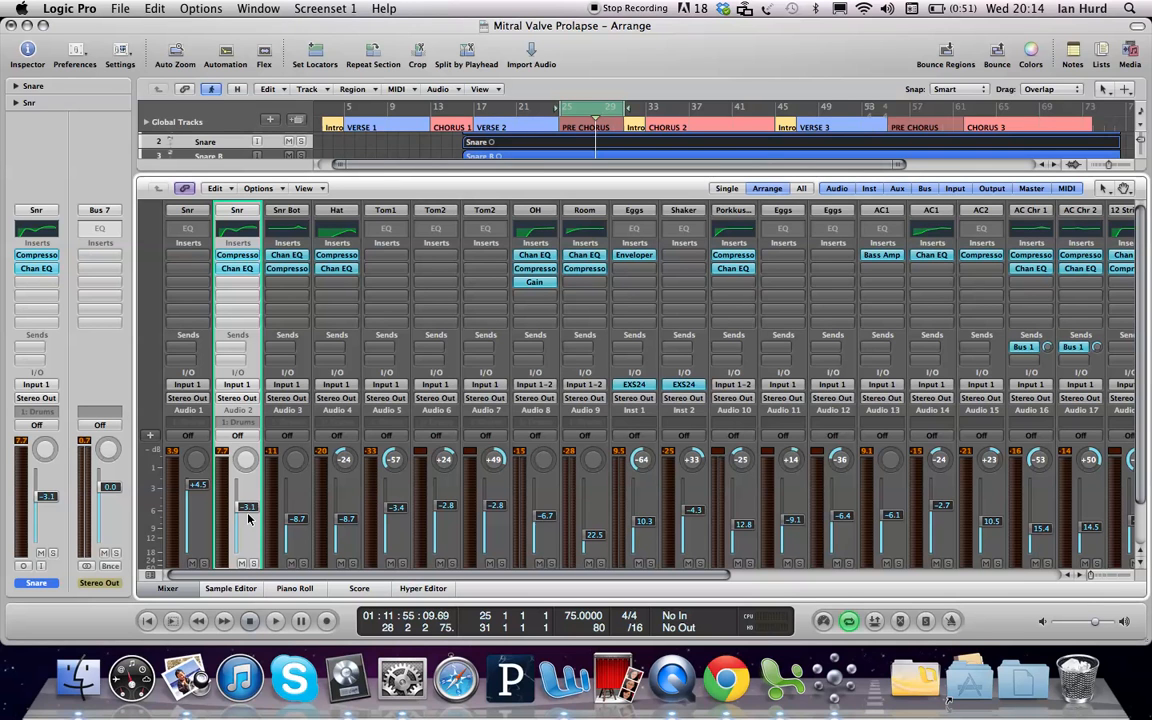
pyautogui.press('super+g')
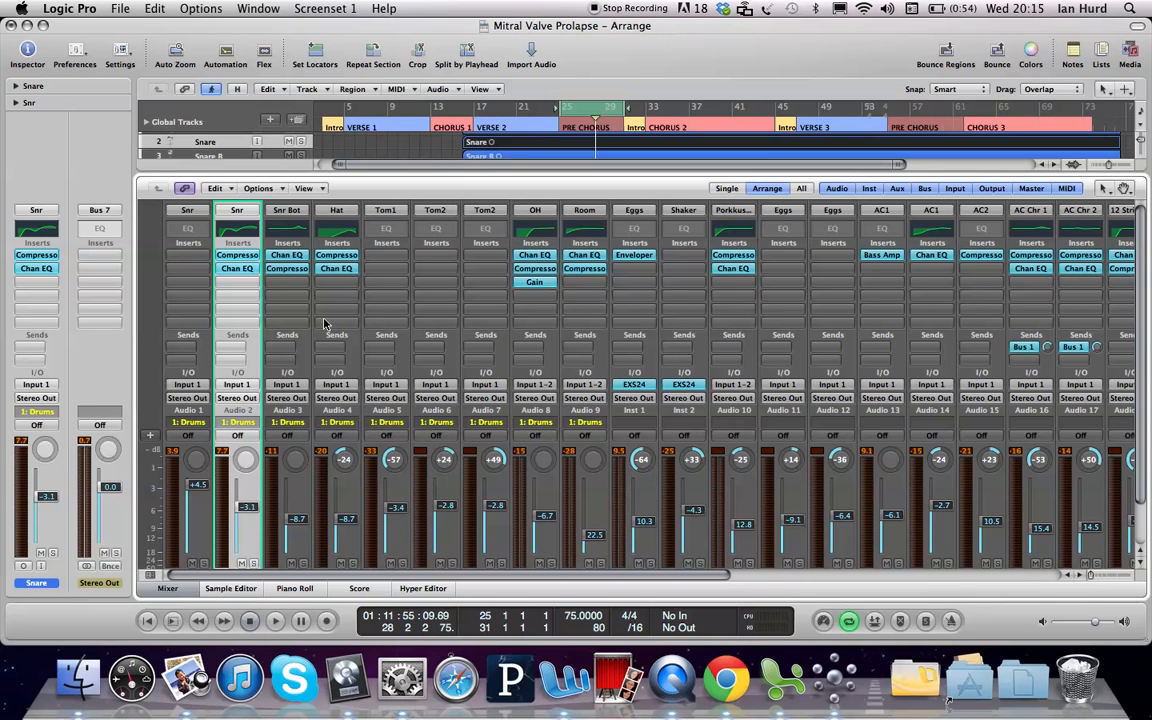
pyautogui.click(260, 189)
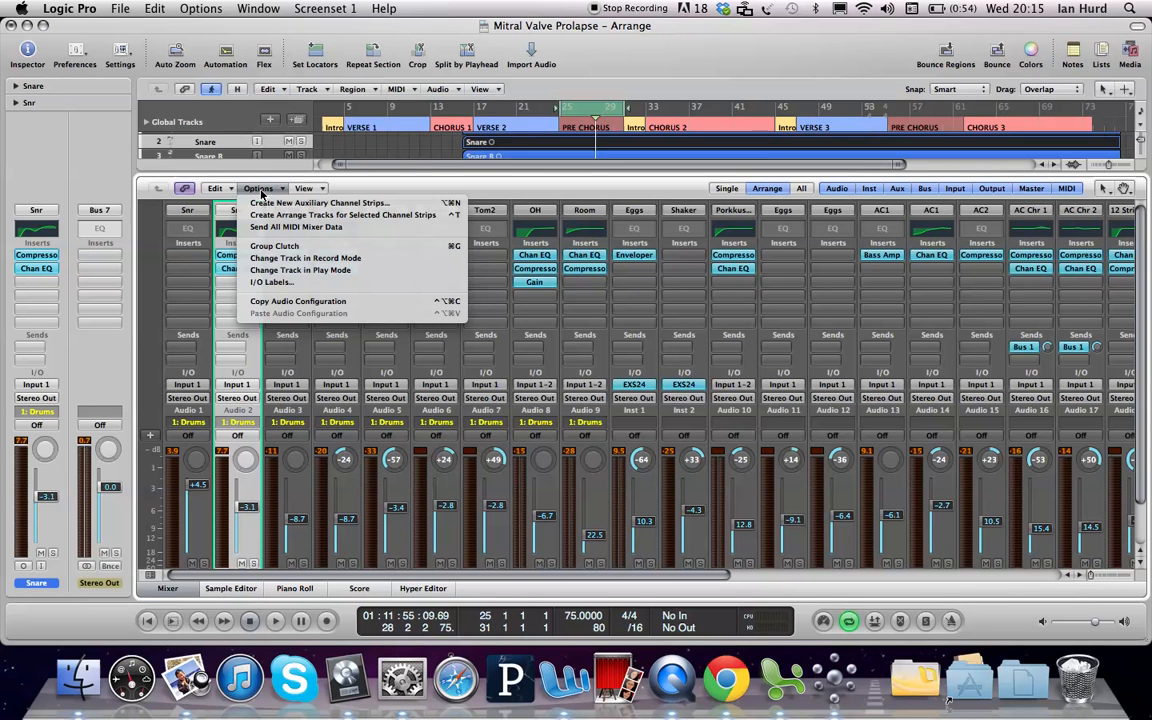
pyautogui.click(266, 188)
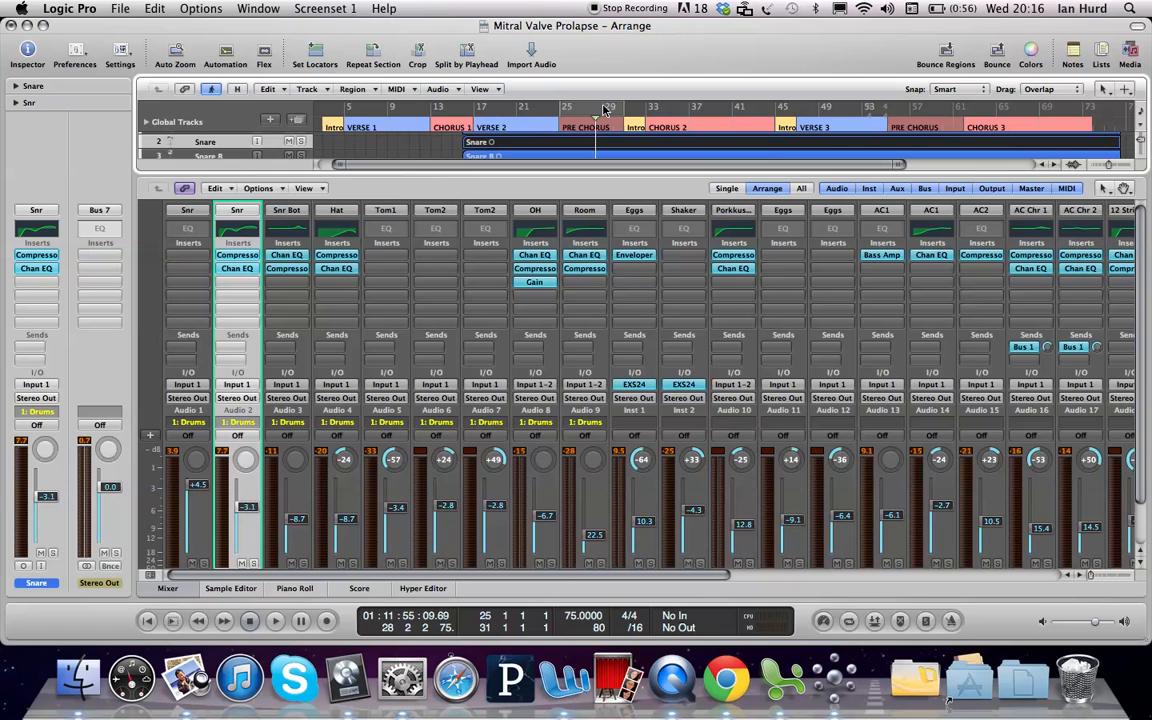
# Step: Close the Mixer, select the Lead Vocal track, and start playback from bar 5
pyautogui.press('x')
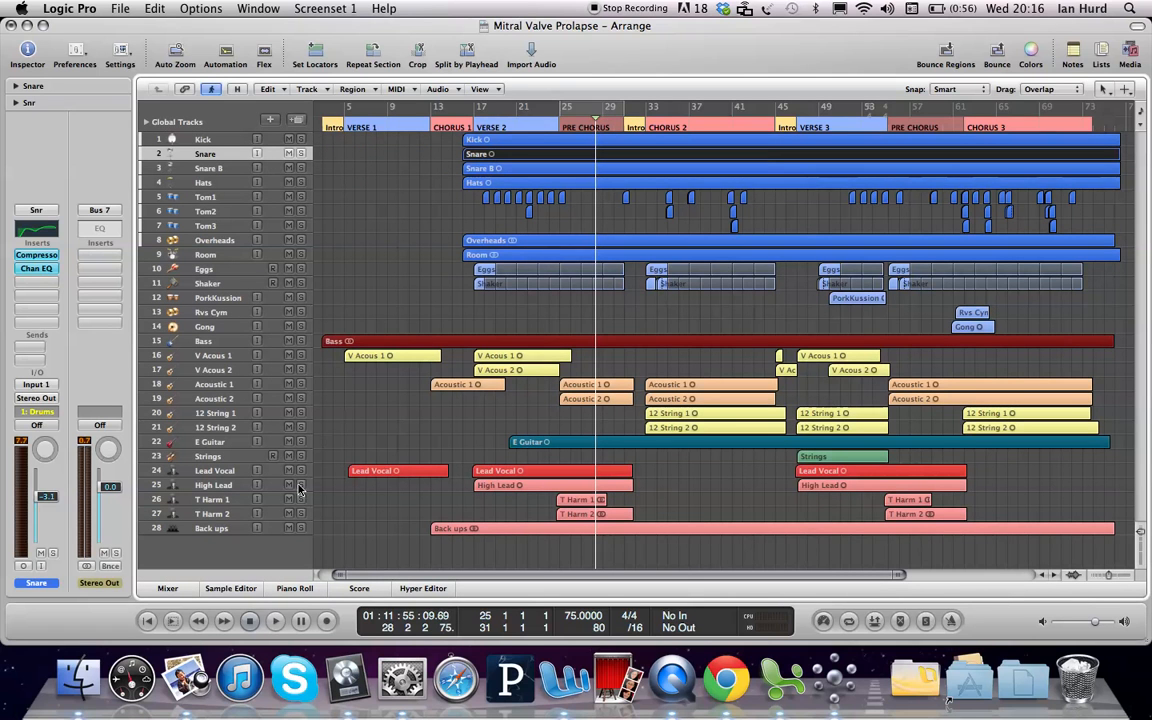
pyautogui.click(200, 471)
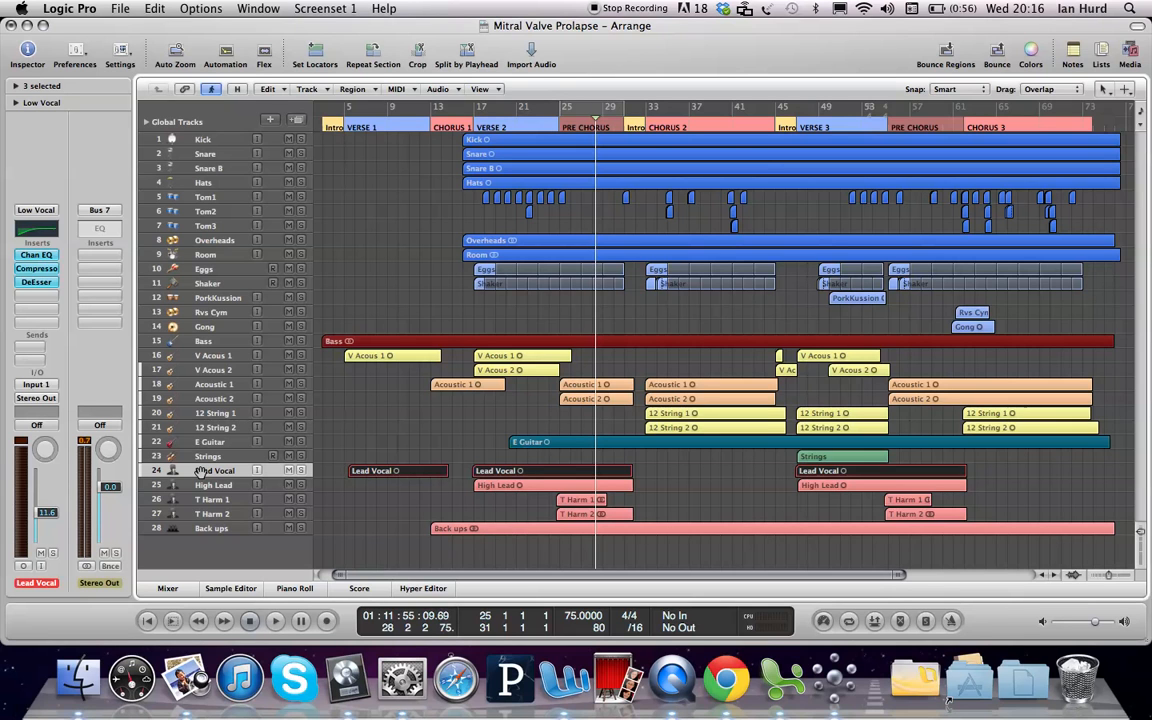
pyautogui.doubleClick(341, 122)
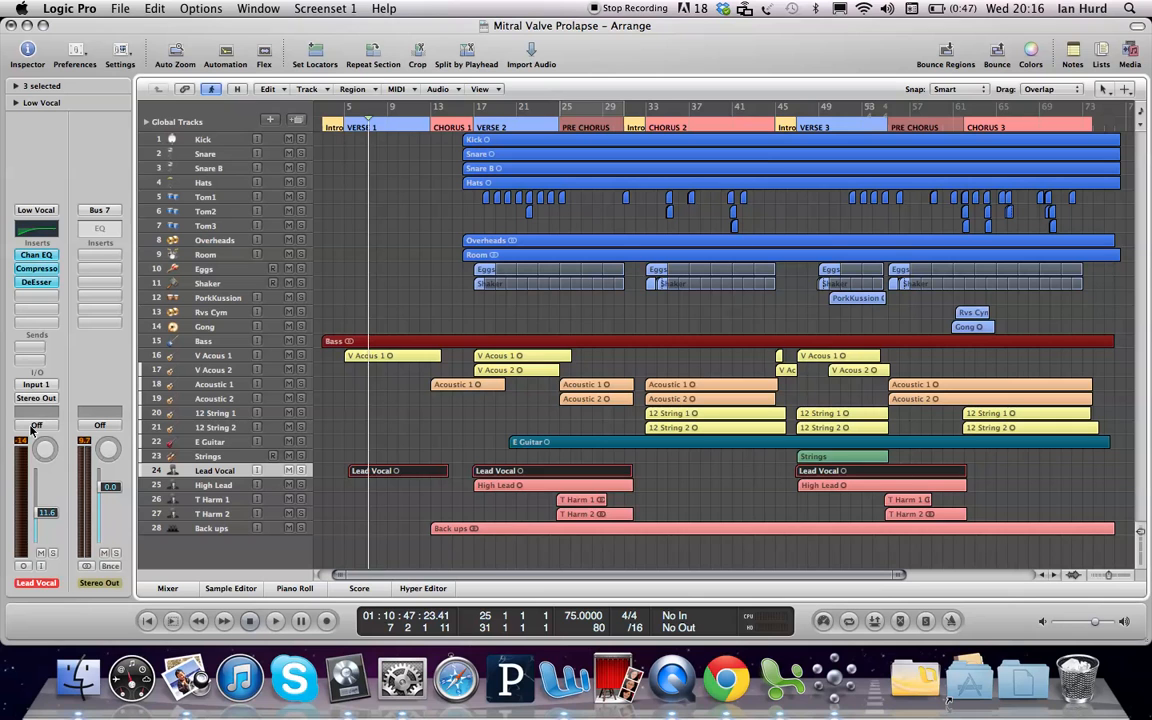
# Step: Insert a Delay > Tape Delay > Mono plug-in into an empty Lead Vocal insert slot
pyautogui.click(22, 298)
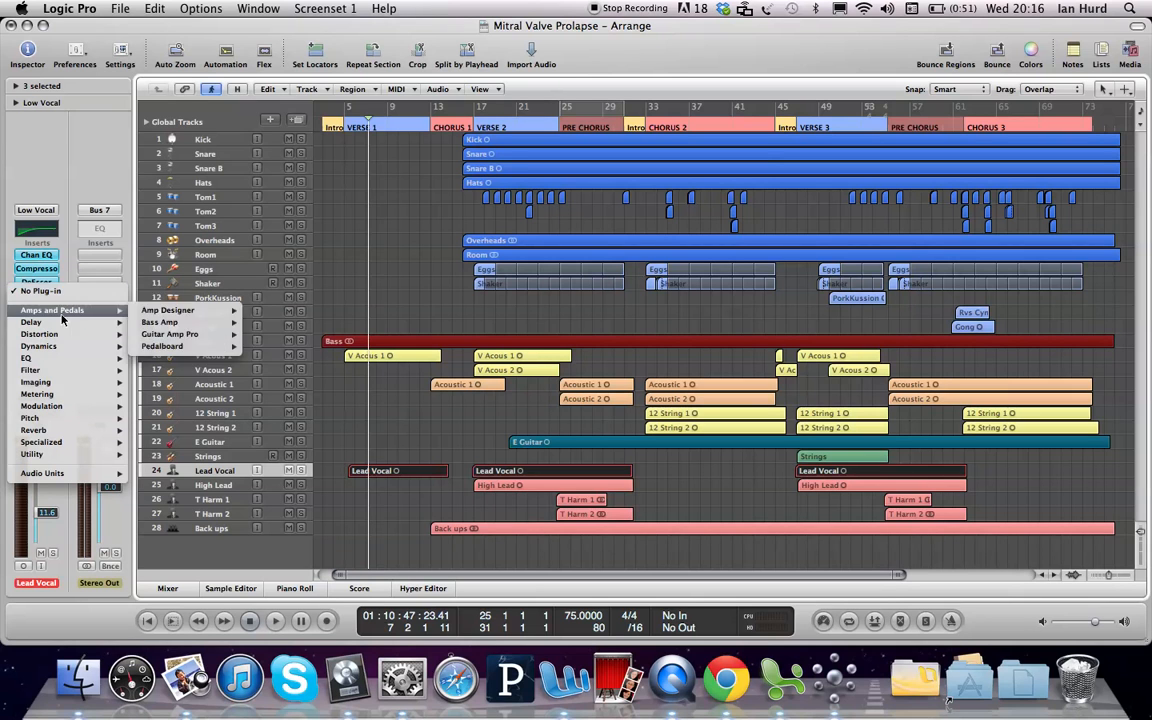
pyautogui.moveTo(60, 322)
pyautogui.moveTo(184, 326)
pyautogui.moveTo(180, 370)
pyautogui.click(268, 373)
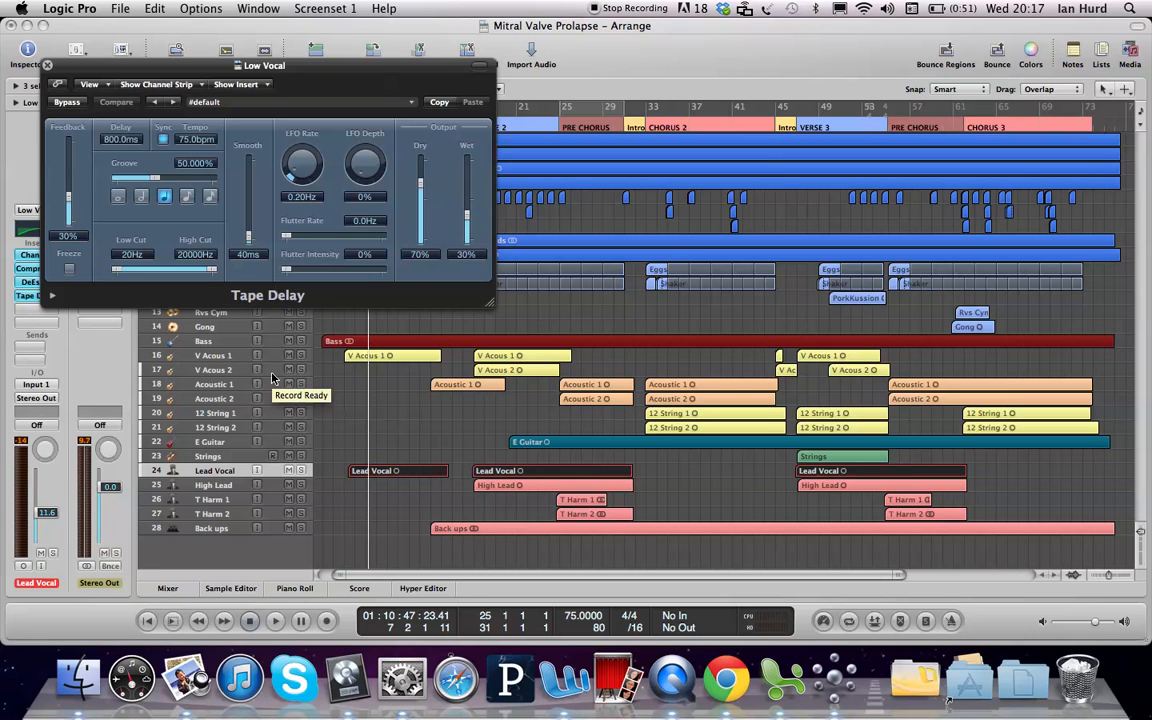
# Step: Briefly play the vocal, then turn on Tape Delay Sync to follow the 75 bpm tempo
pyautogui.press('space')
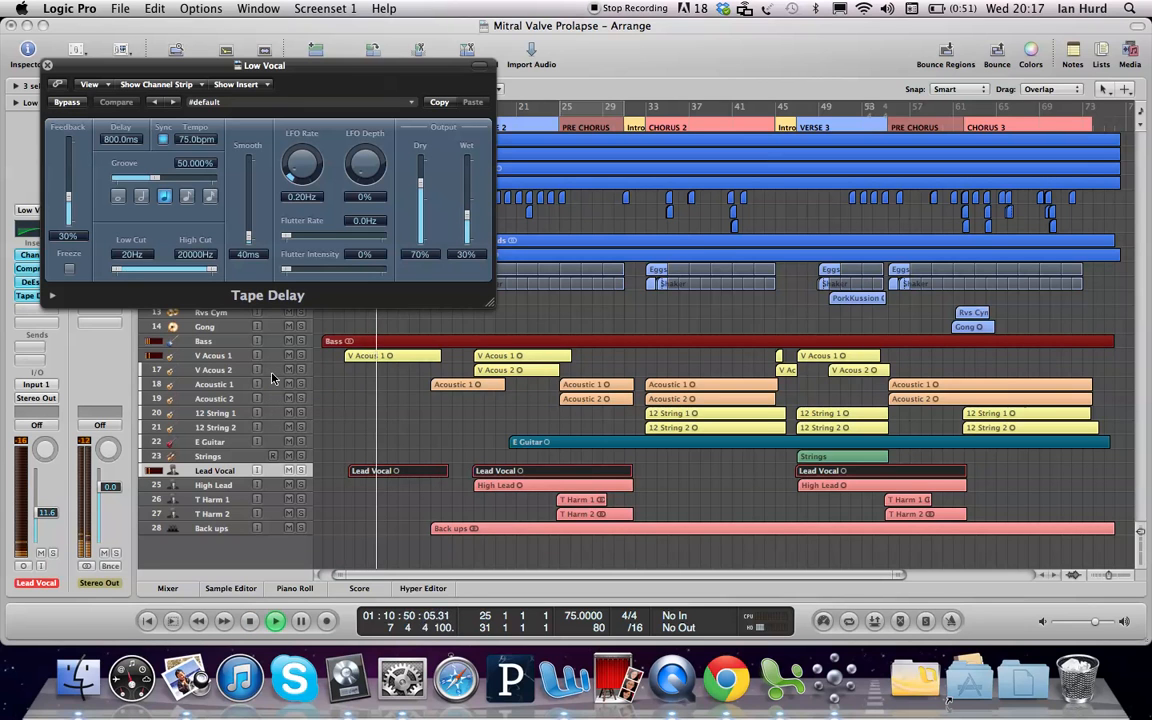
pyautogui.press('space')
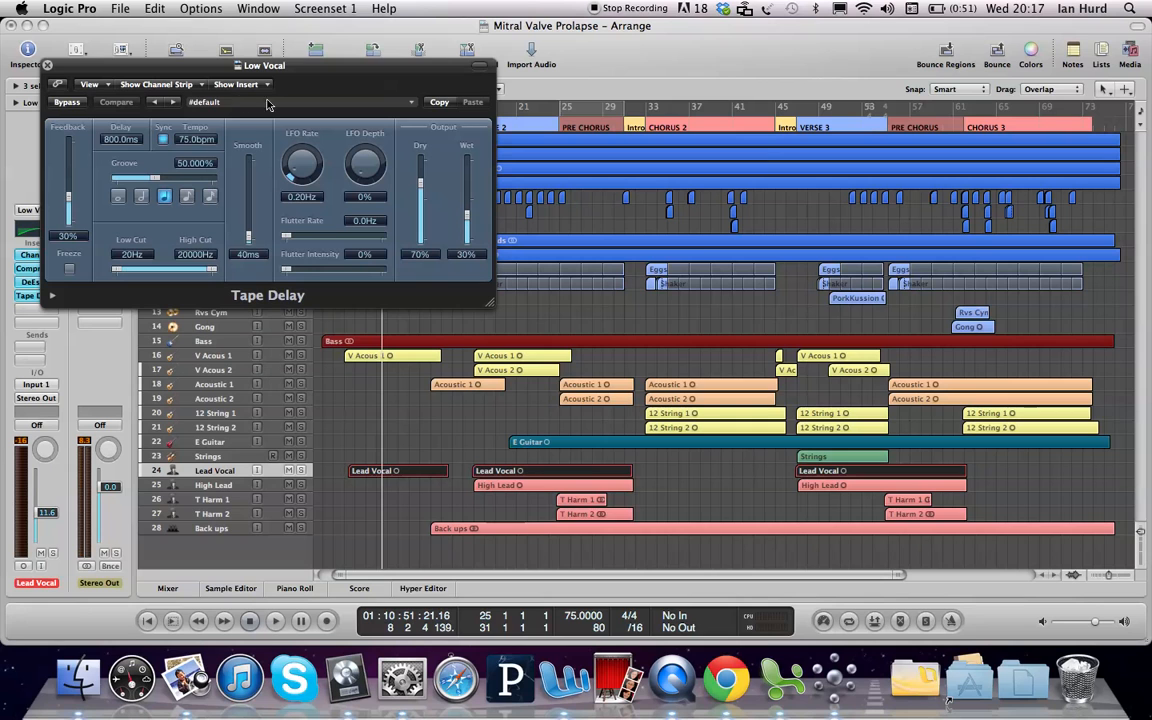
pyautogui.click(161, 140)
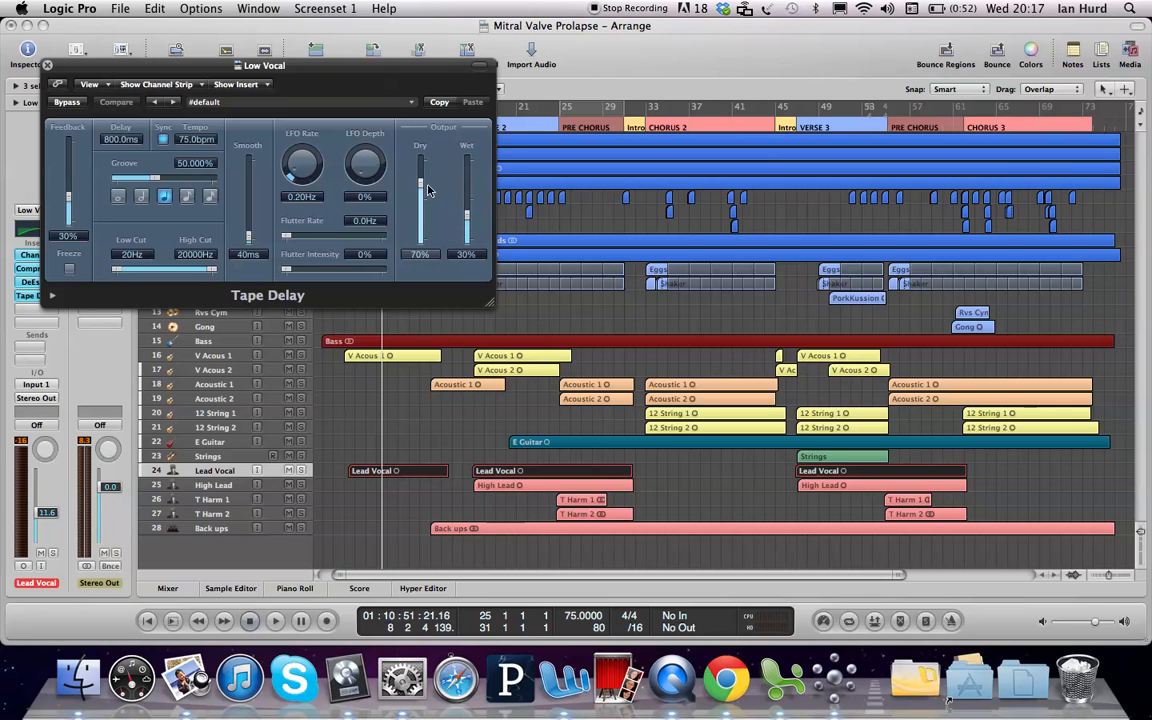
# Step: Set the Tape Delay's Dry to 100%, Low Cut to 160Hz and High Cut to 10000Hz
pyautogui.moveTo(420, 182); pyautogui.dragTo(420, 157)
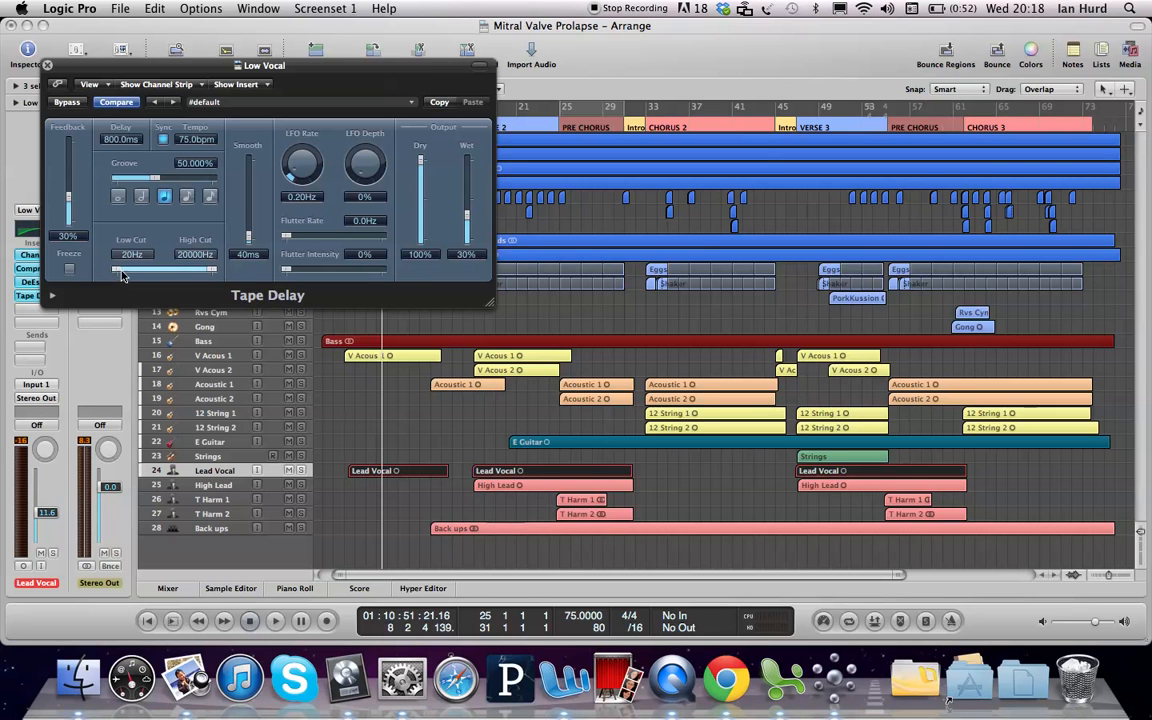
pyautogui.moveTo(117, 270); pyautogui.dragTo(149, 271)
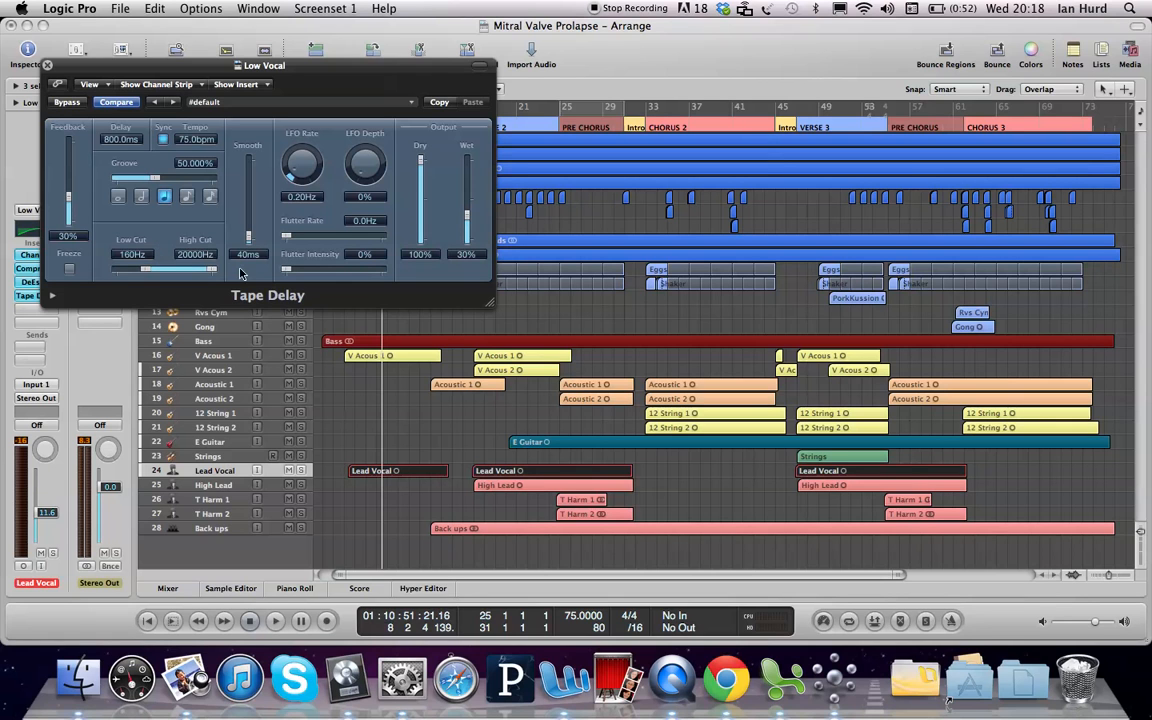
pyautogui.moveTo(212, 270)
pyautogui.mouseDown()
pyautogui.moveTo(168, 270)
pyautogui.moveTo(203, 274)
pyautogui.mouseUp()
# Step: Play the song to hear the Lead Vocal with its 100% dry, 30% wet Tape Delay
pyautogui.press('space')
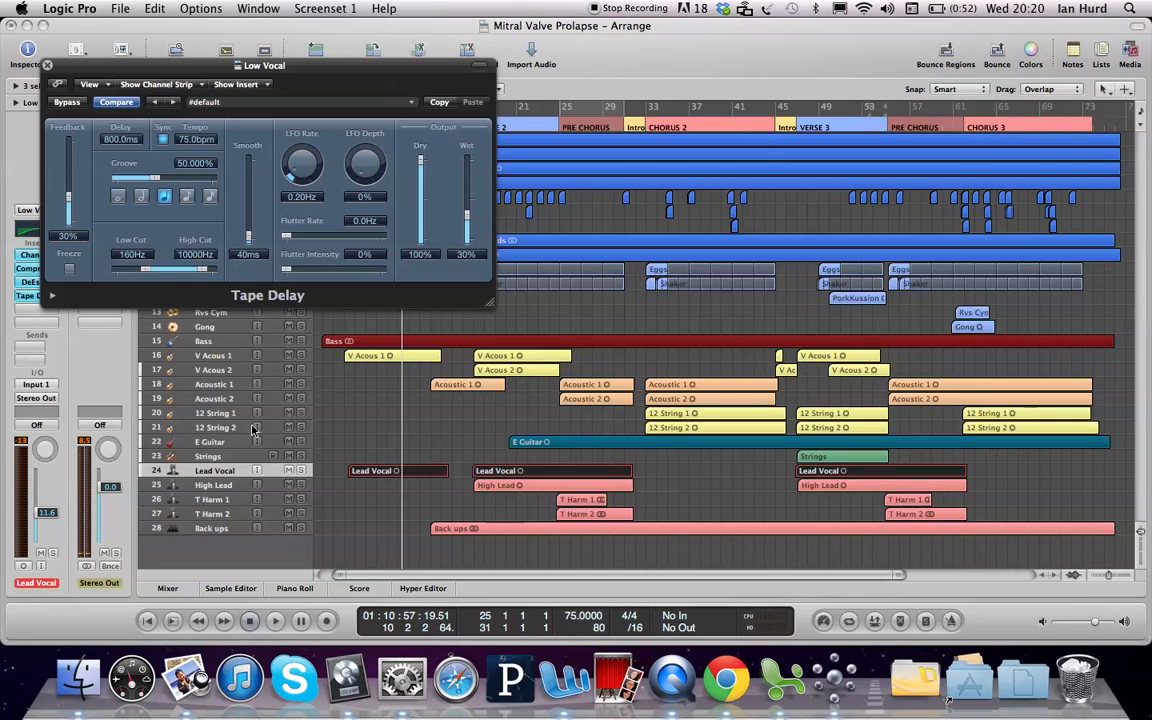
# Step: Close the Tape Delay window and leave the Lead Vocal track soloed
pyautogui.click(301, 471)
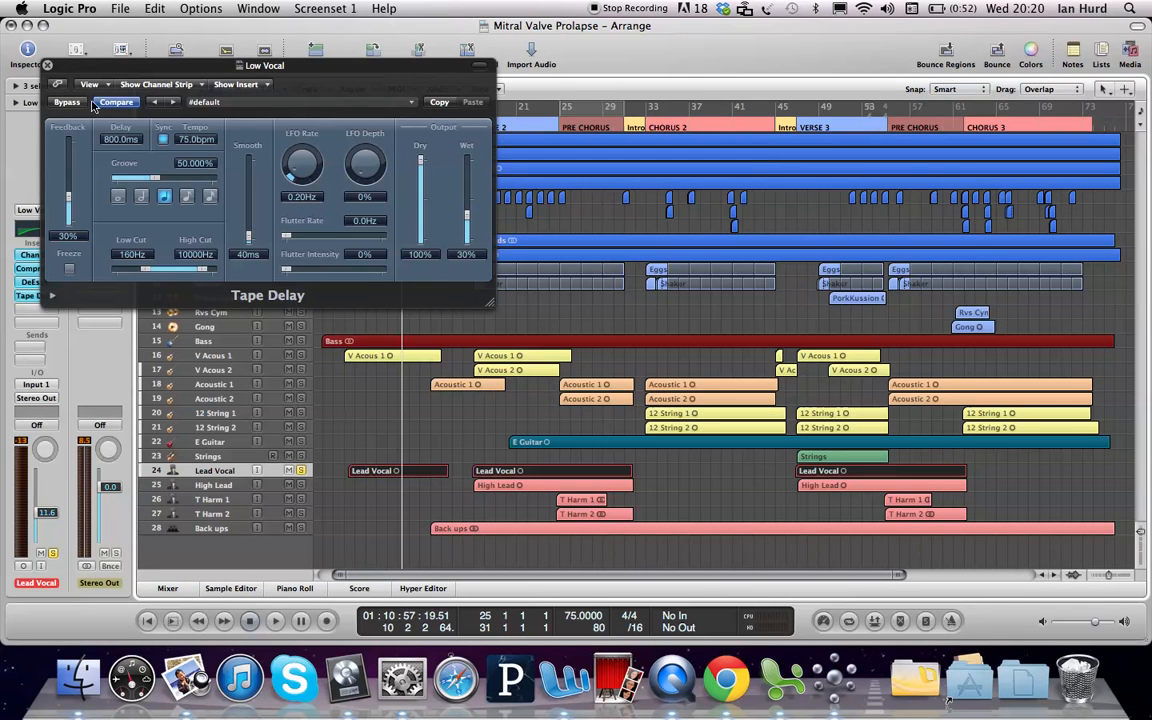
pyautogui.click(47, 66)
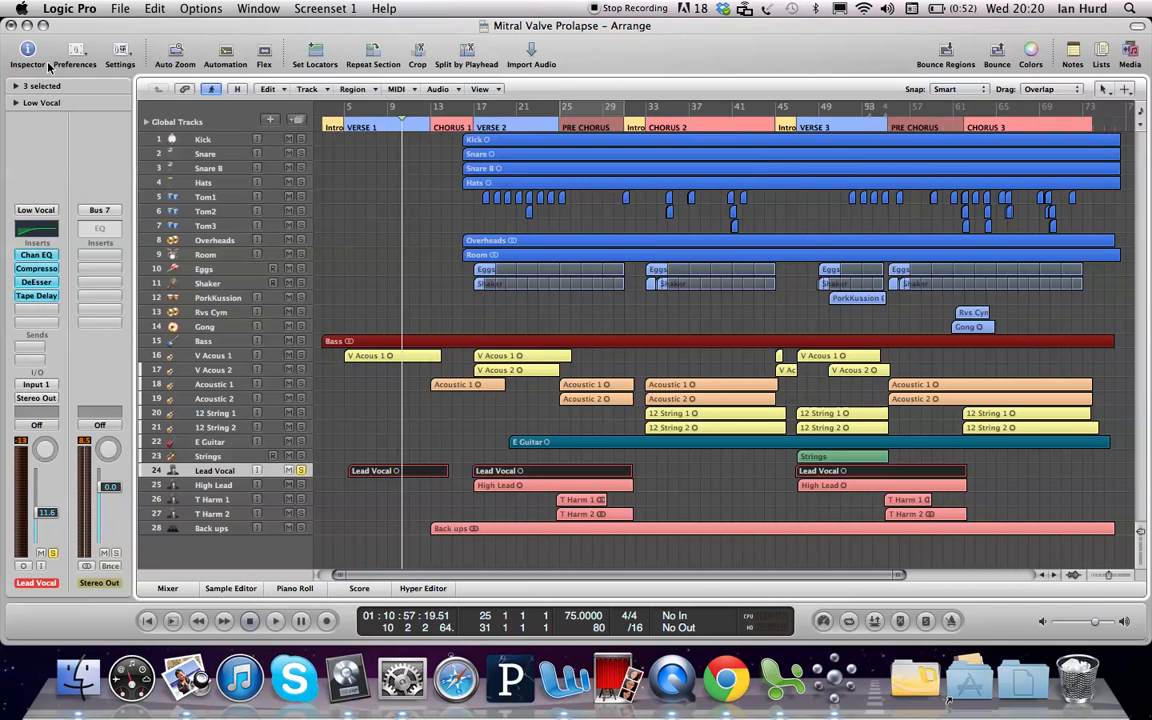
pyautogui.click(301, 471)
pyautogui.click(301, 471)
# Step: Add a Lead Vocal send to Bus 2, creating the Aux 2 return
pyautogui.click(31, 347)
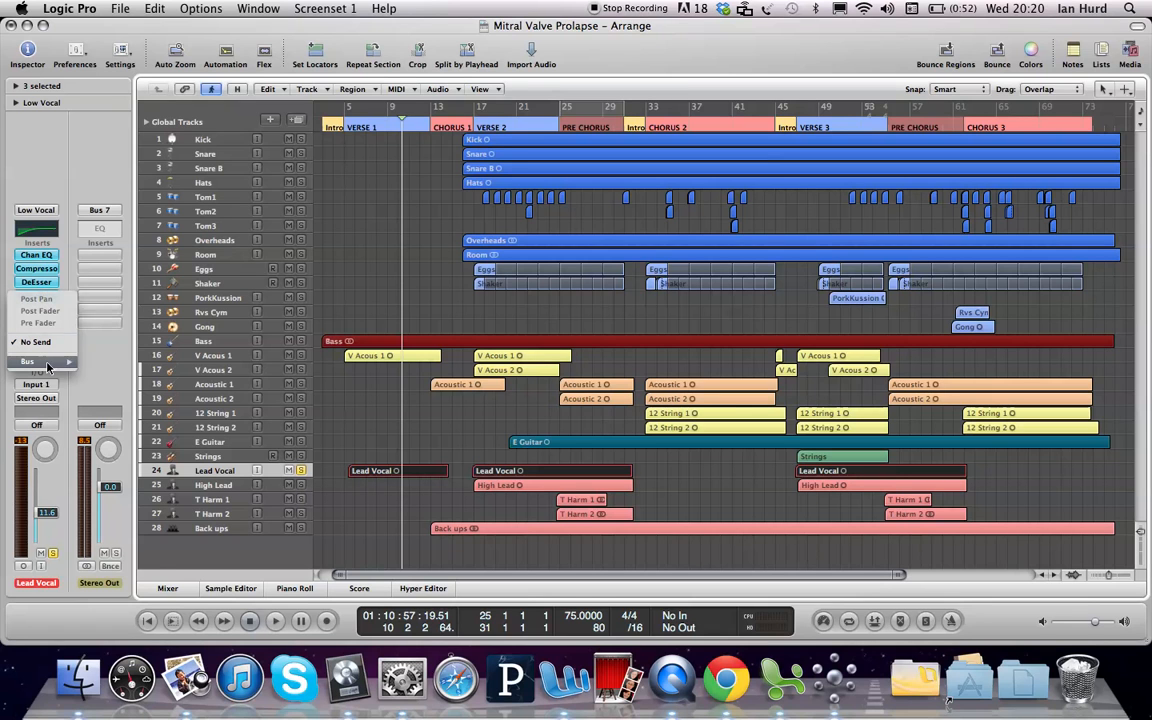
pyautogui.moveTo(40, 361)
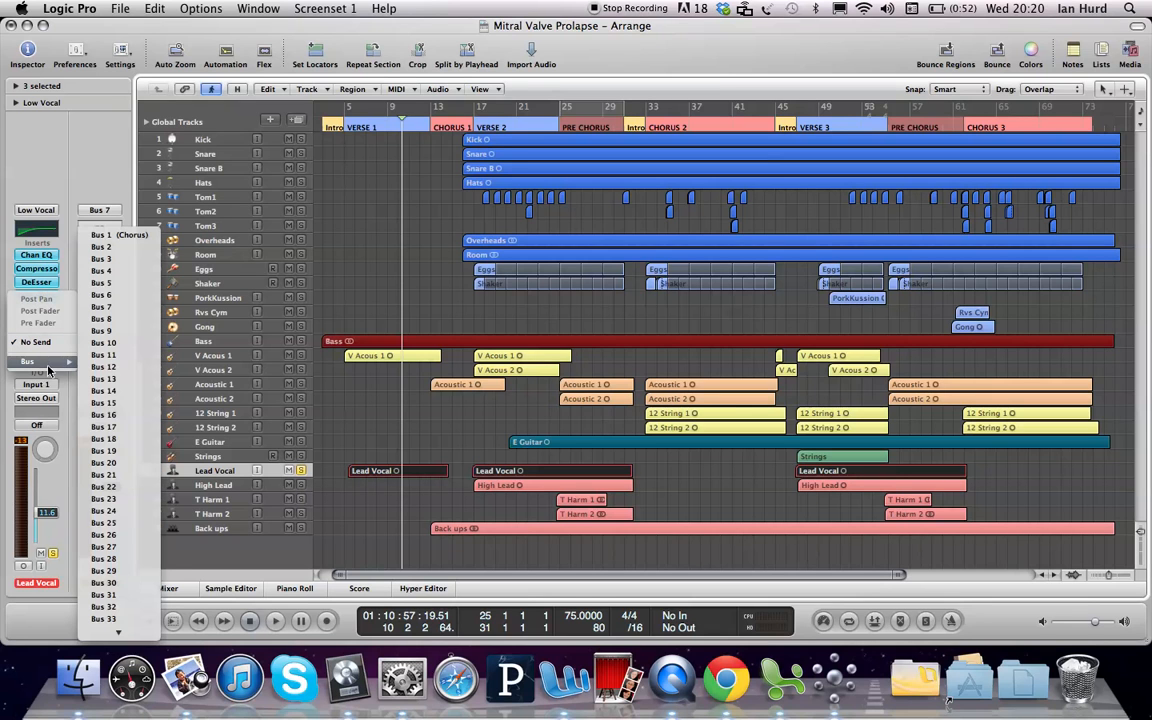
pyautogui.click(111, 248)
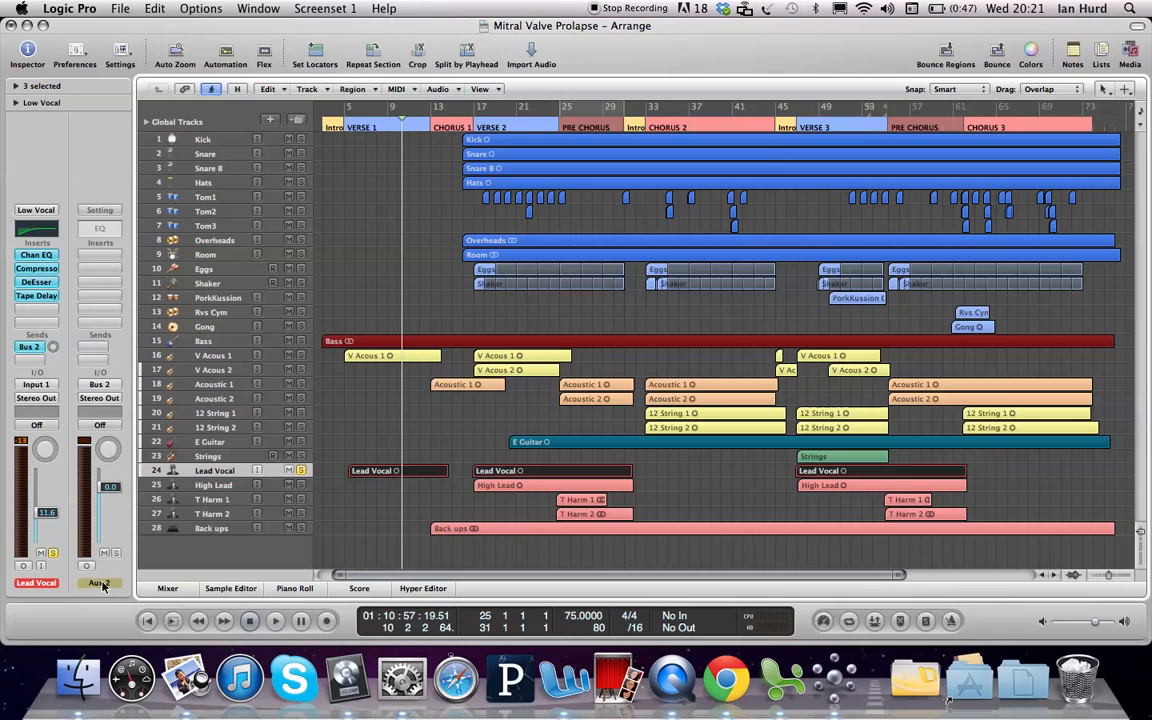
pyautogui.click(99, 385)
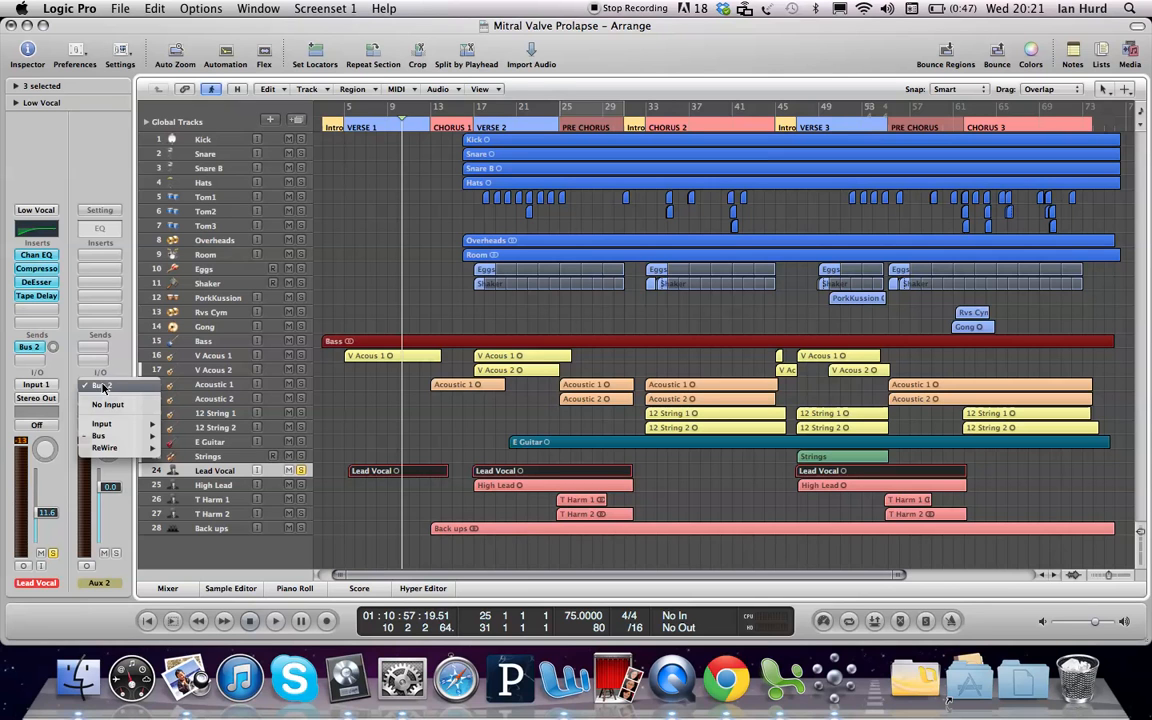
pyautogui.click(102, 386)
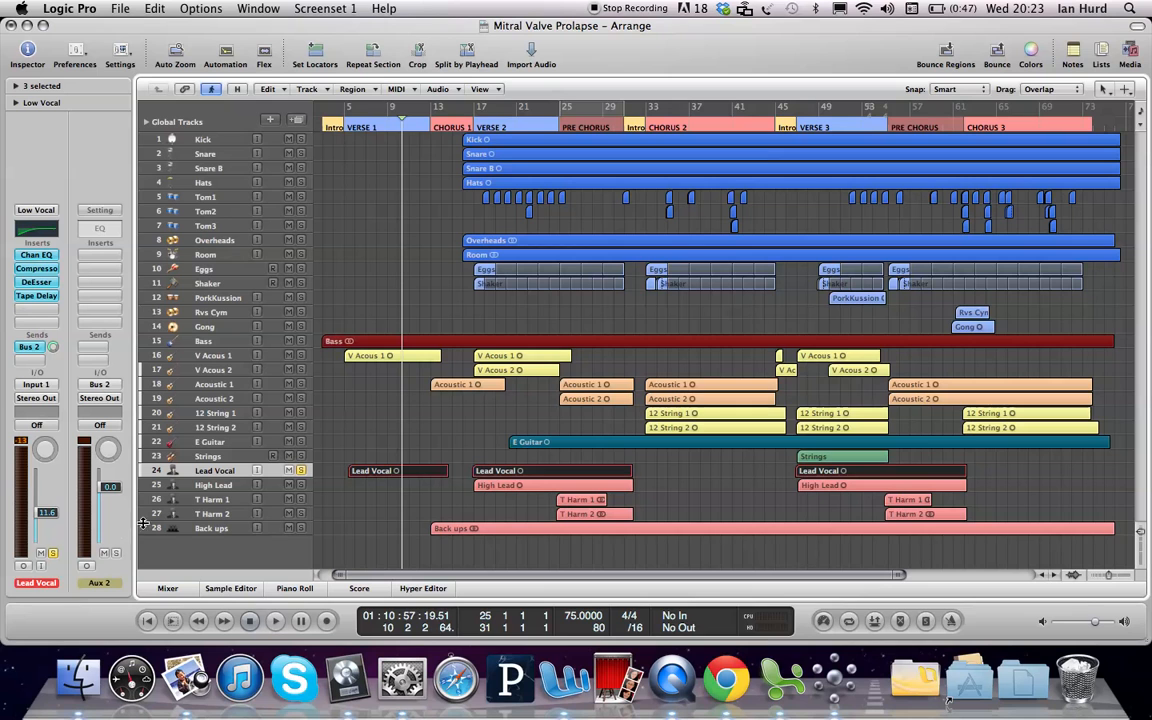
# Step: Set the Aux 2 return's channel format to Stereo and open its first insert slot's plug-in list
pyautogui.click(88, 567)
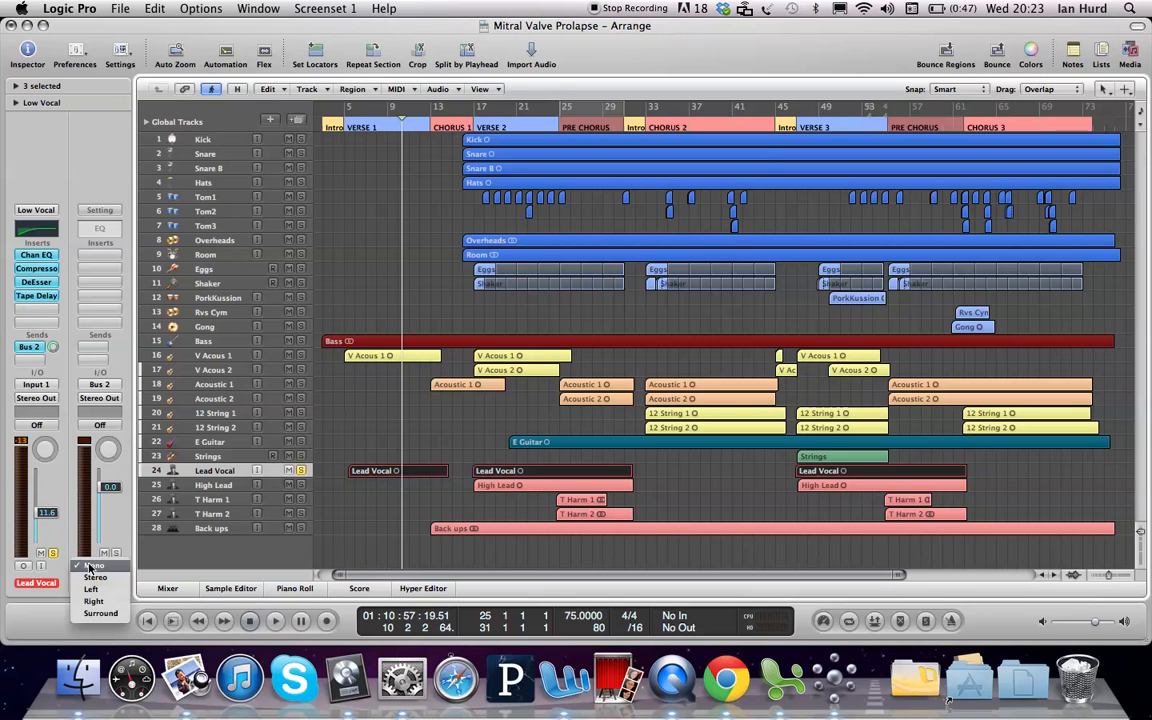
pyautogui.click(96, 579)
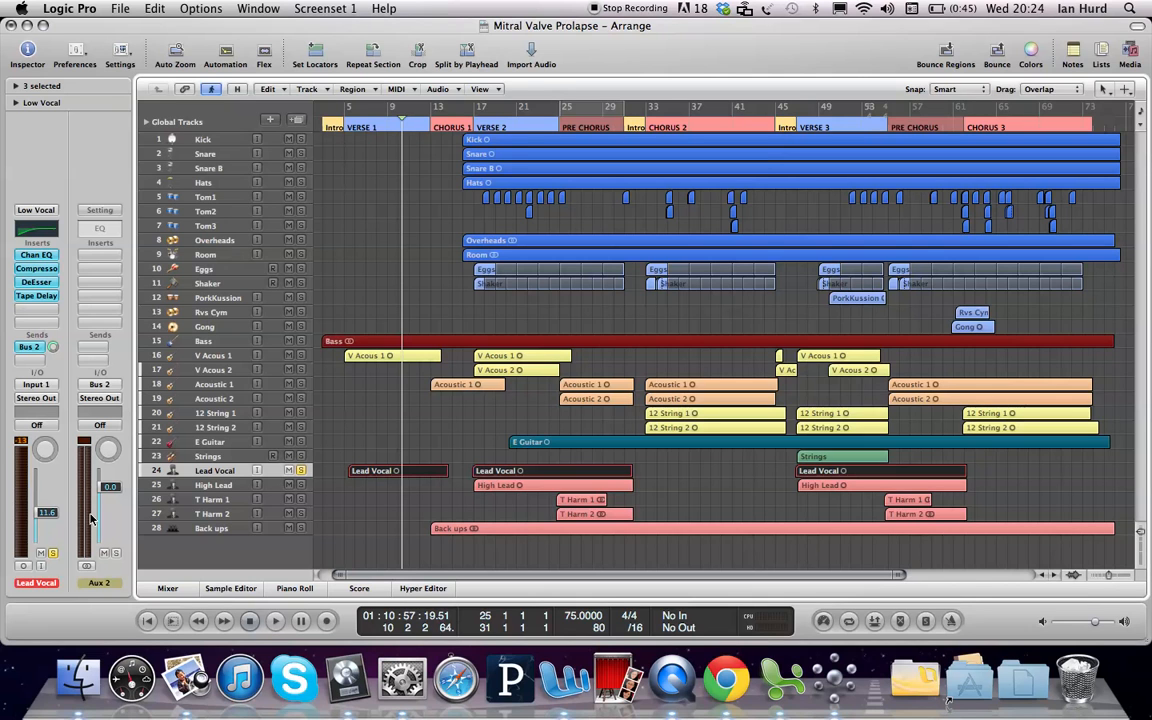
pyautogui.click(99, 254)
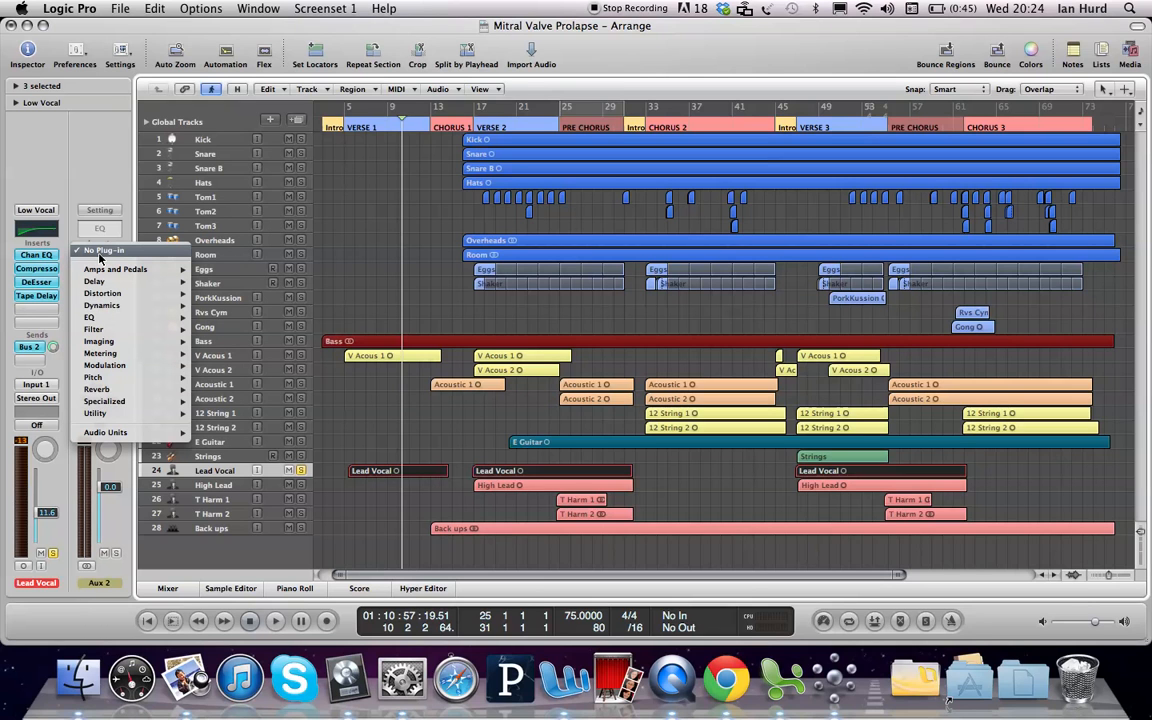
# Step: Load a stereo Space Designer reverb from the Reverb category onto the Aux 2 return
pyautogui.moveTo(118, 389)
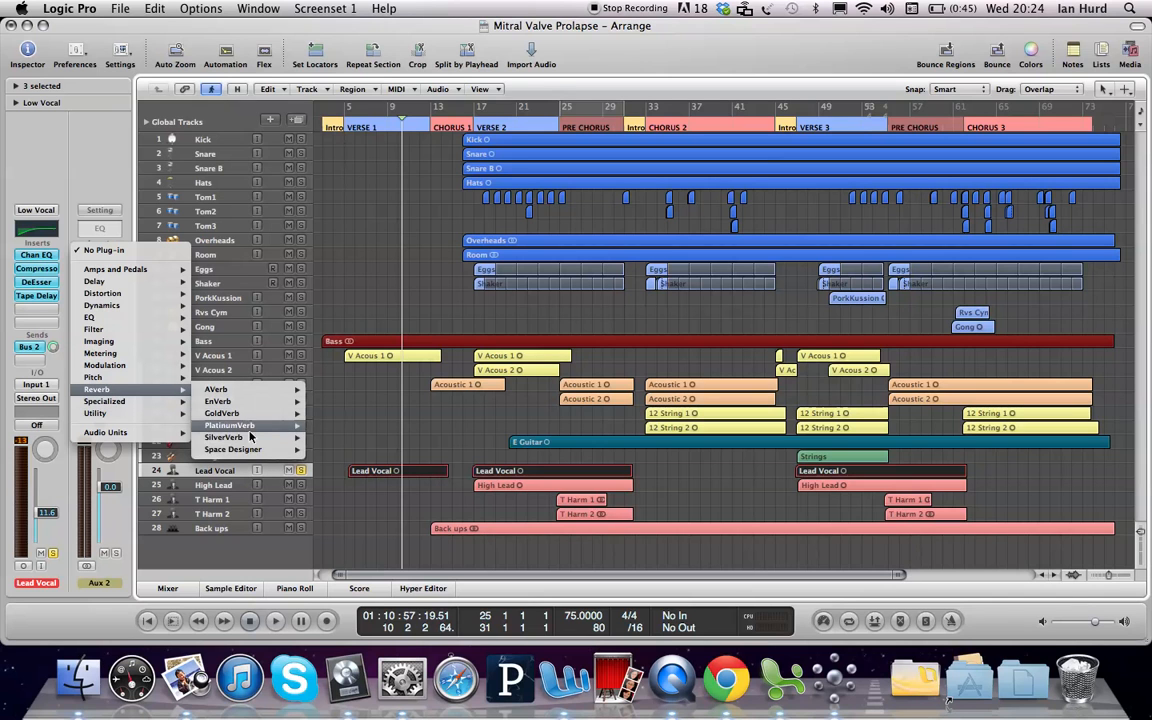
pyautogui.moveTo(285, 449)
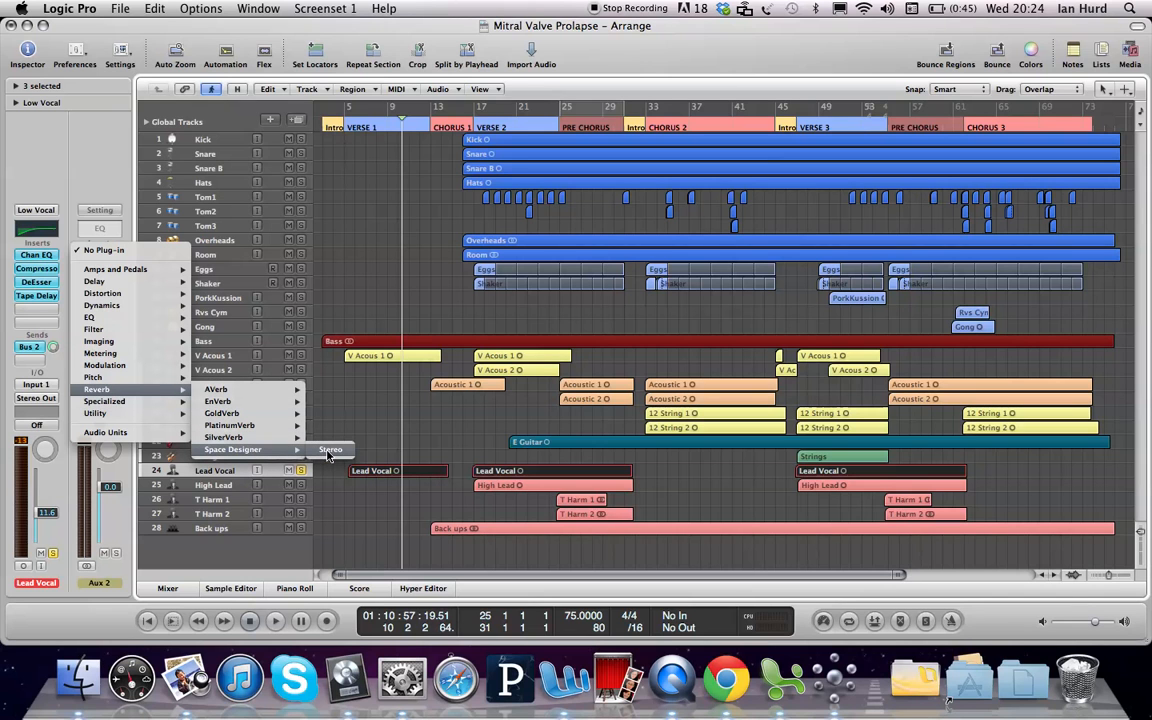
pyautogui.click(329, 450)
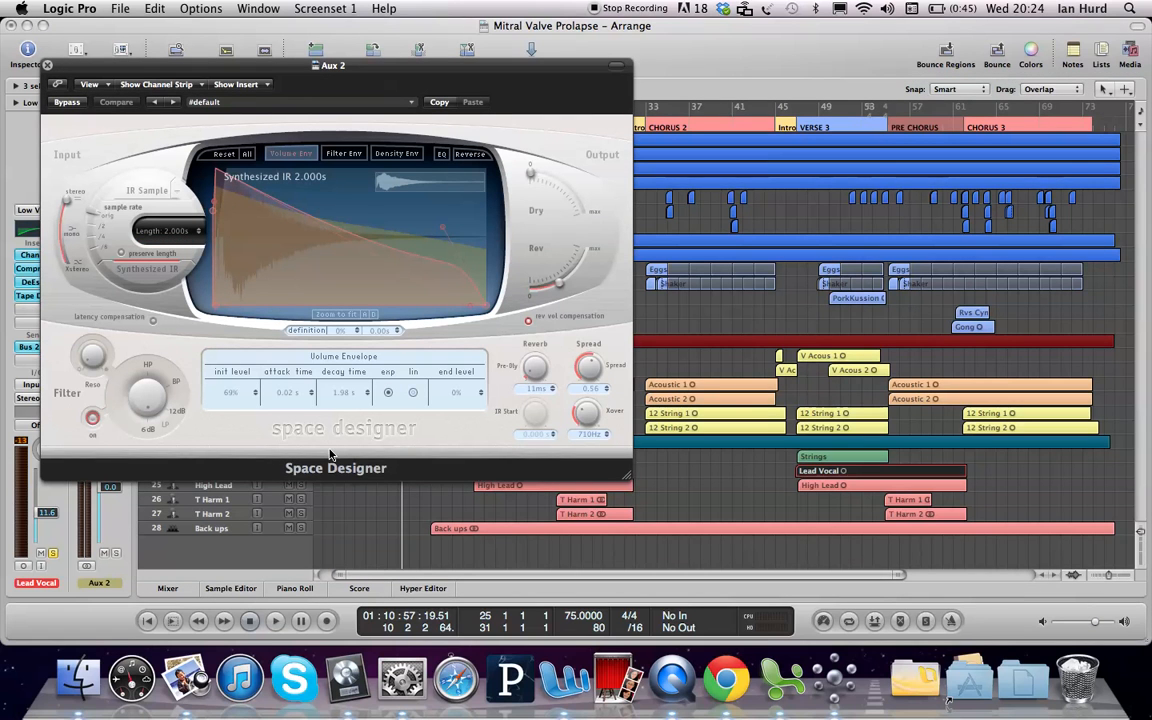
# Step: Load the 01 Large Spaces > 01 Rooms > 02.1s Big Drums preset into Space Designer
pyautogui.click(321, 103)
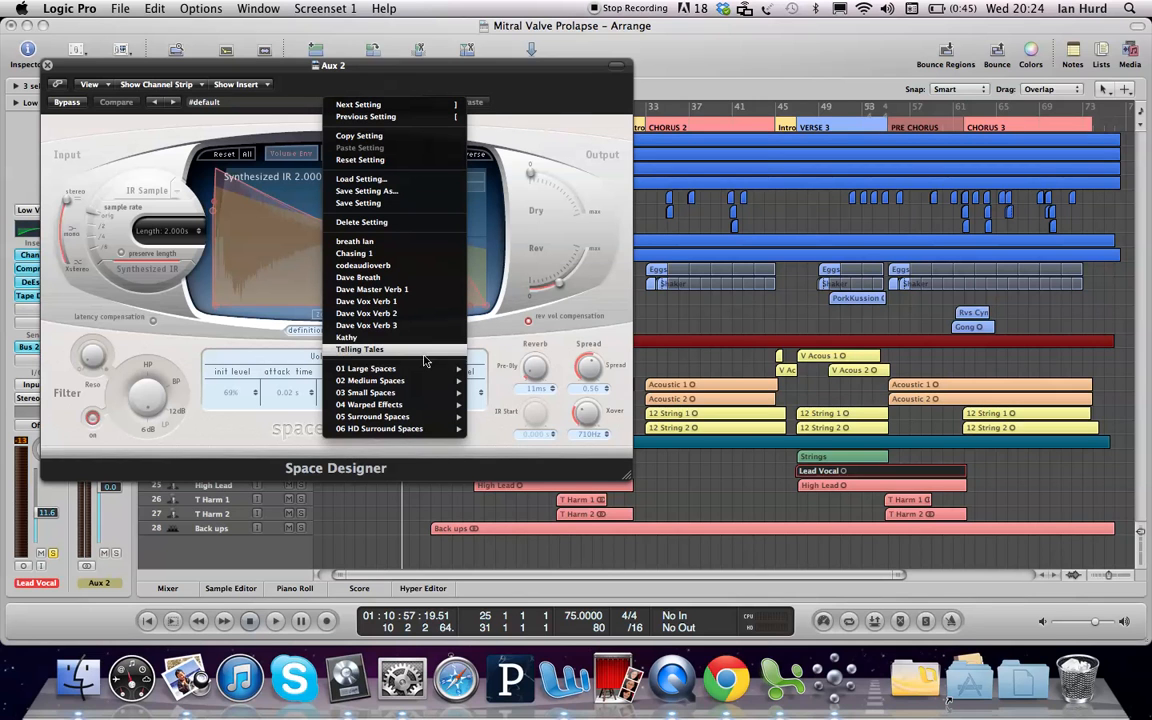
pyautogui.moveTo(427, 373)
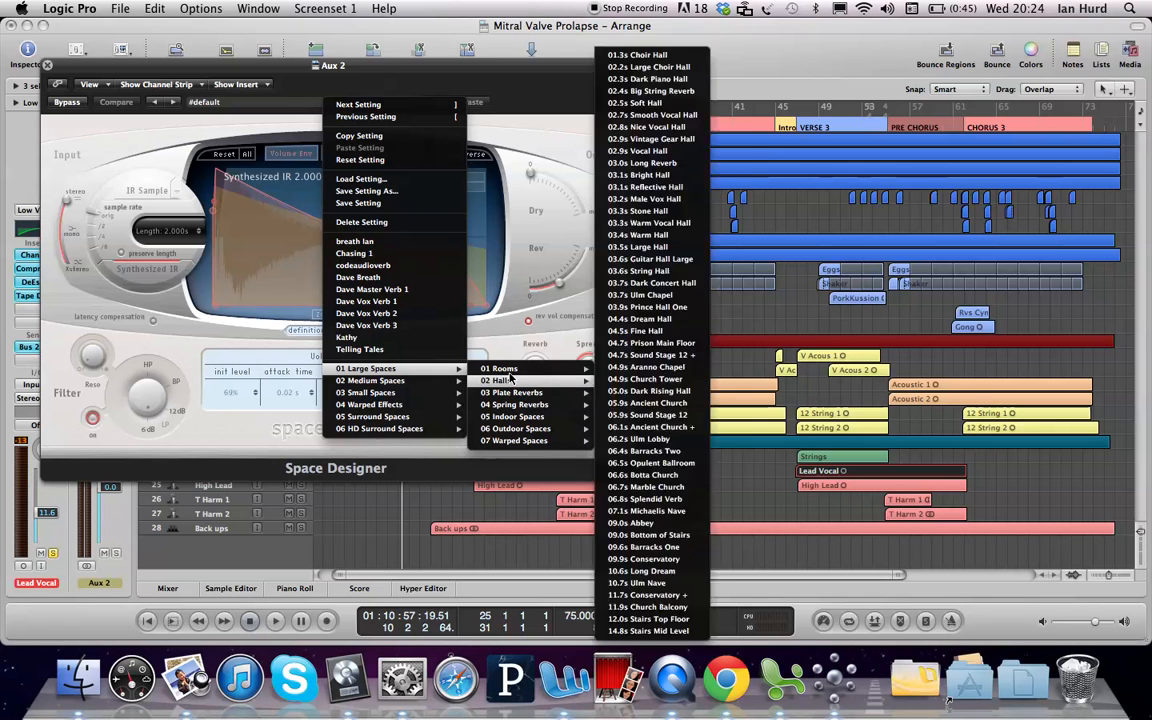
pyautogui.moveTo(510, 372)
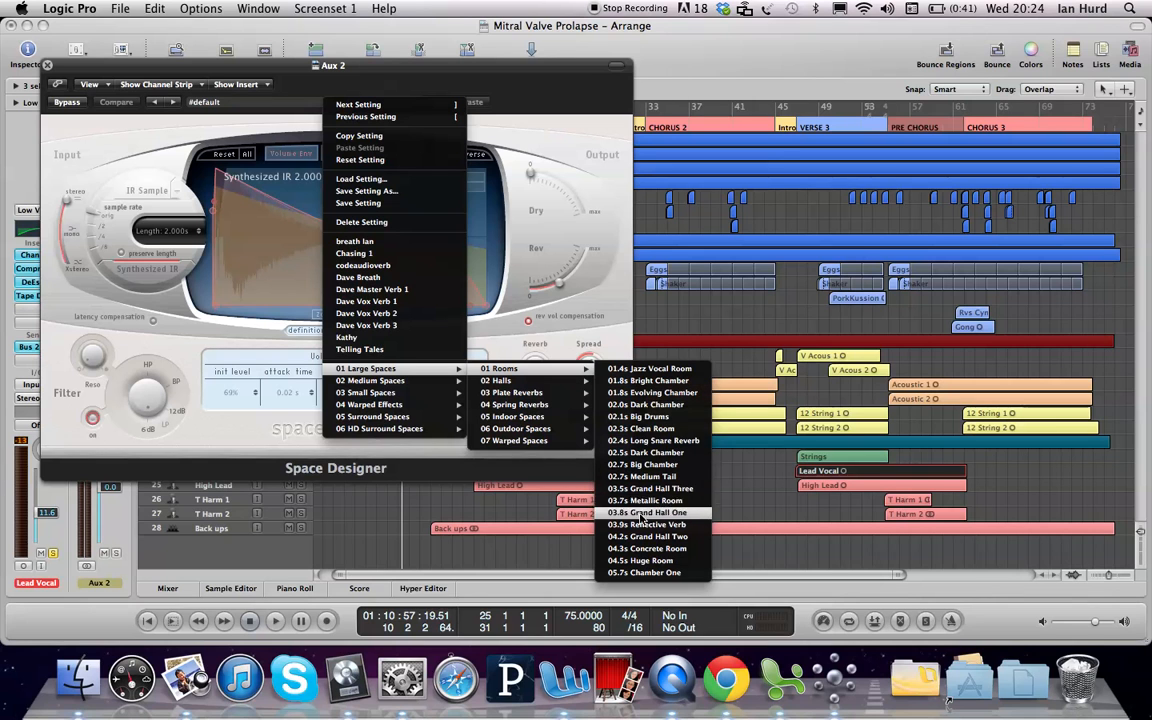
pyautogui.click(647, 418)
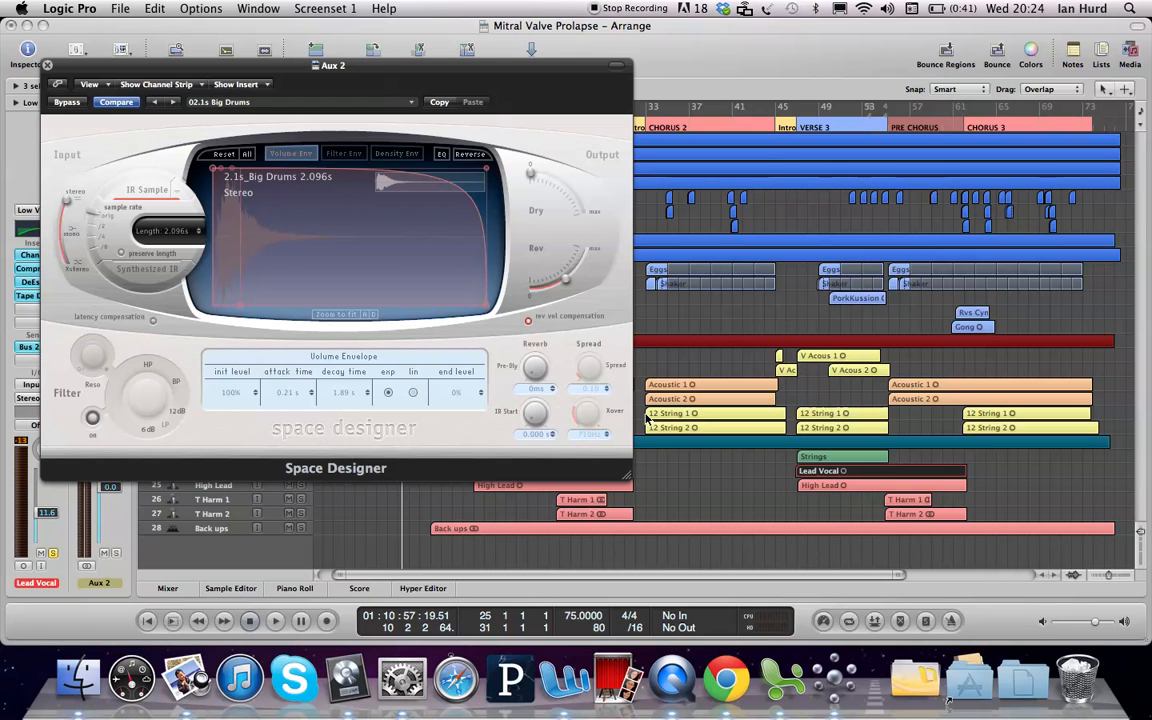
pyautogui.press('space')
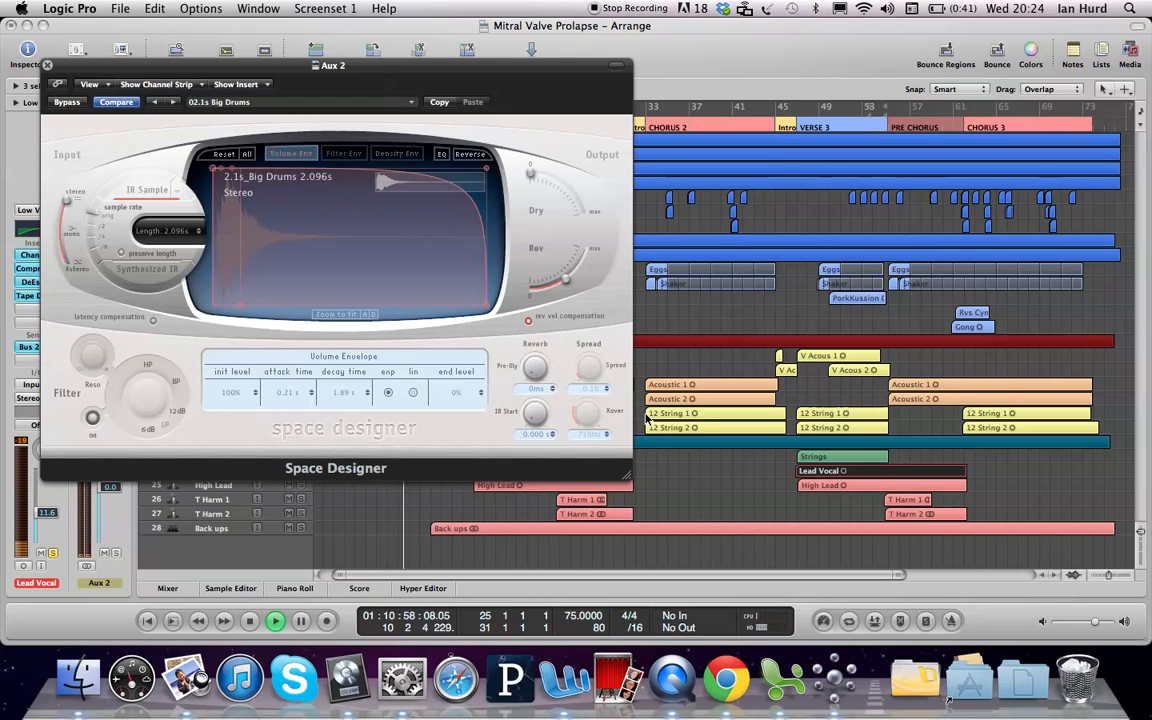
pyautogui.press('space')
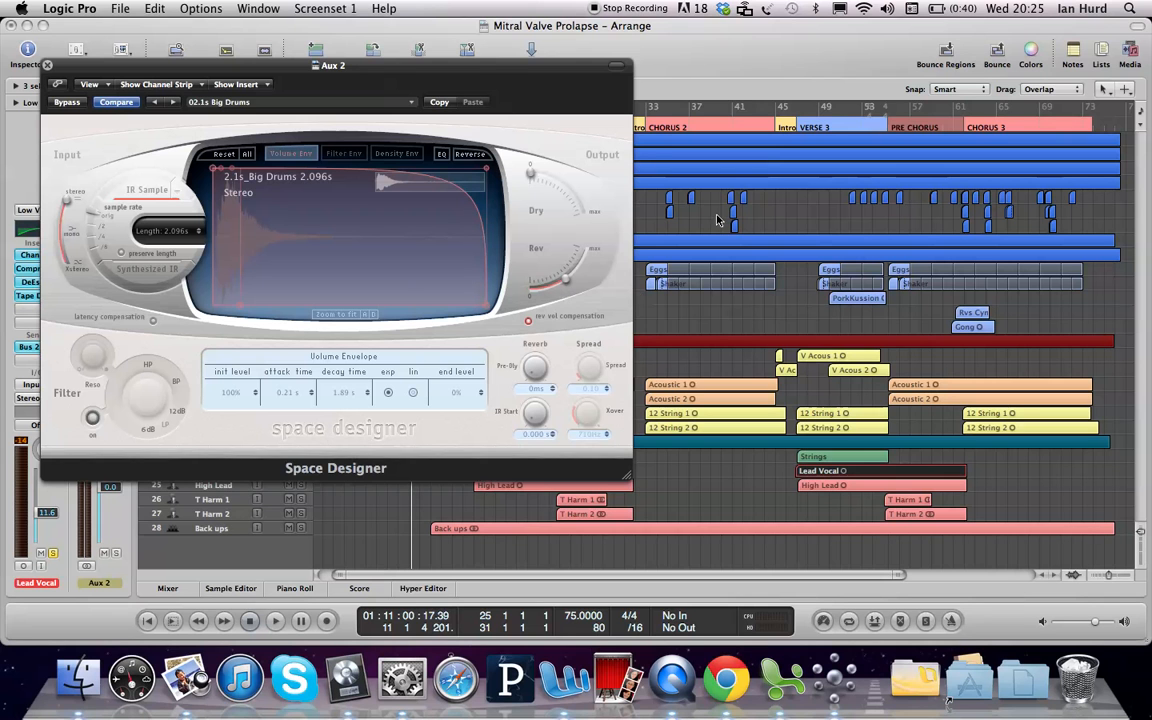
# Step: Lower the Lead Vocal channel's Bus 2 send to about -7.4 dB
pyautogui.moveTo(492, 73); pyautogui.dragTo(689, 54)
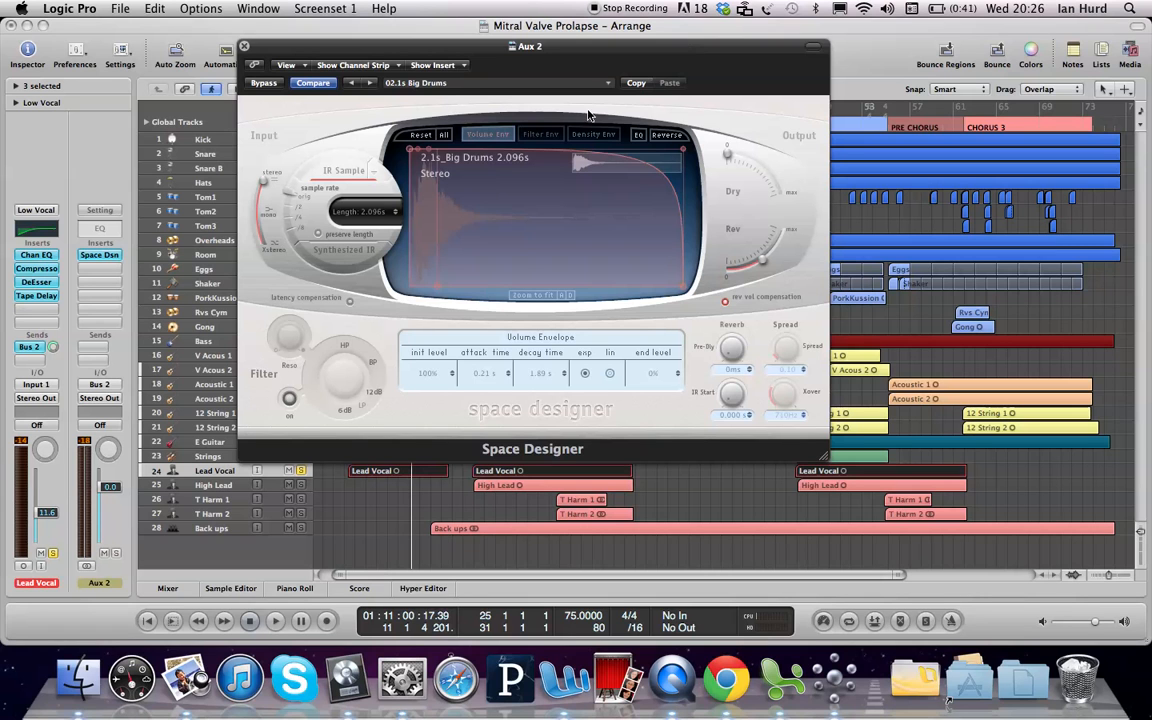
pyautogui.click(53, 347)
pyautogui.moveTo(53, 347); pyautogui.dragTo(53, 355)
pyautogui.moveTo(53, 355); pyautogui.dragTo(51, 345)
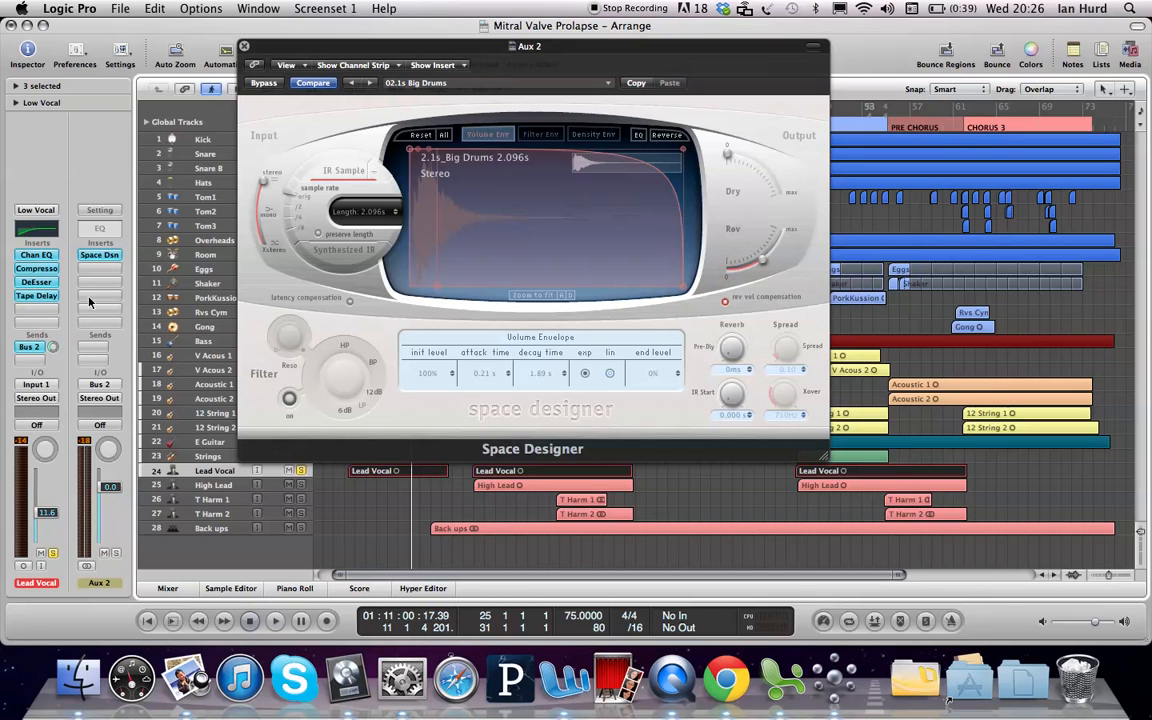
pyautogui.moveTo(278, 30); pyautogui.dragTo(571, 66)
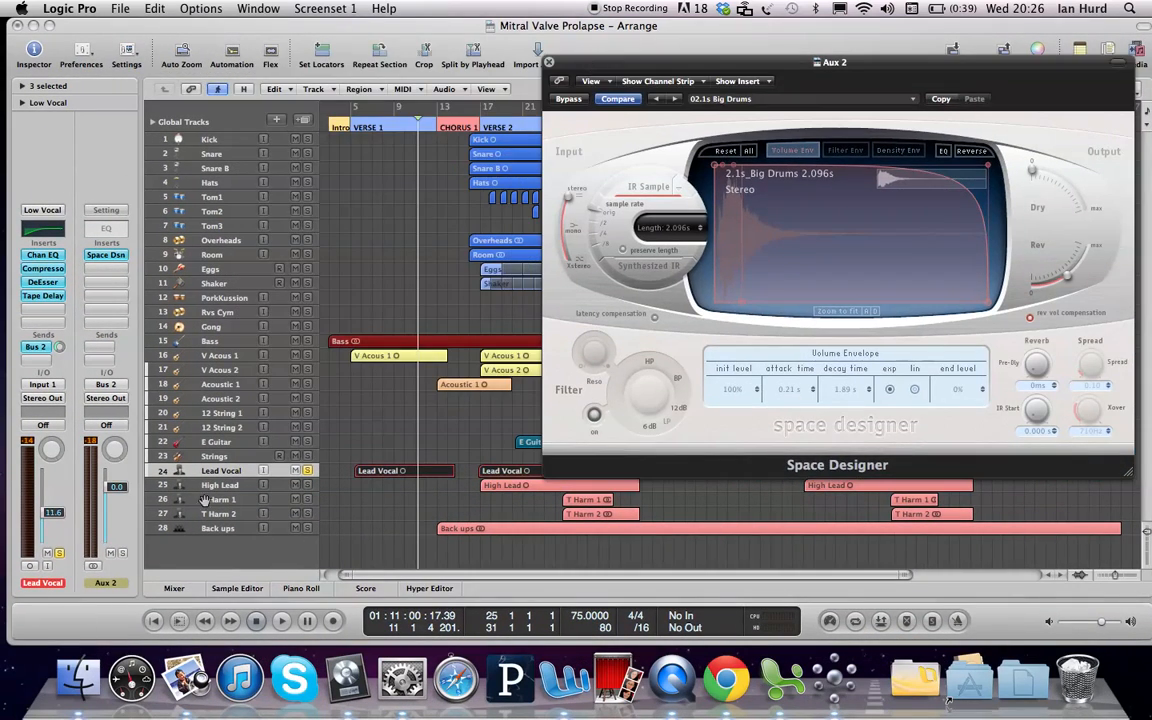
# Step: Unsolo Lead Vocal, select the V Acous 1 track, and play from around bar 5
pyautogui.click(308, 471)
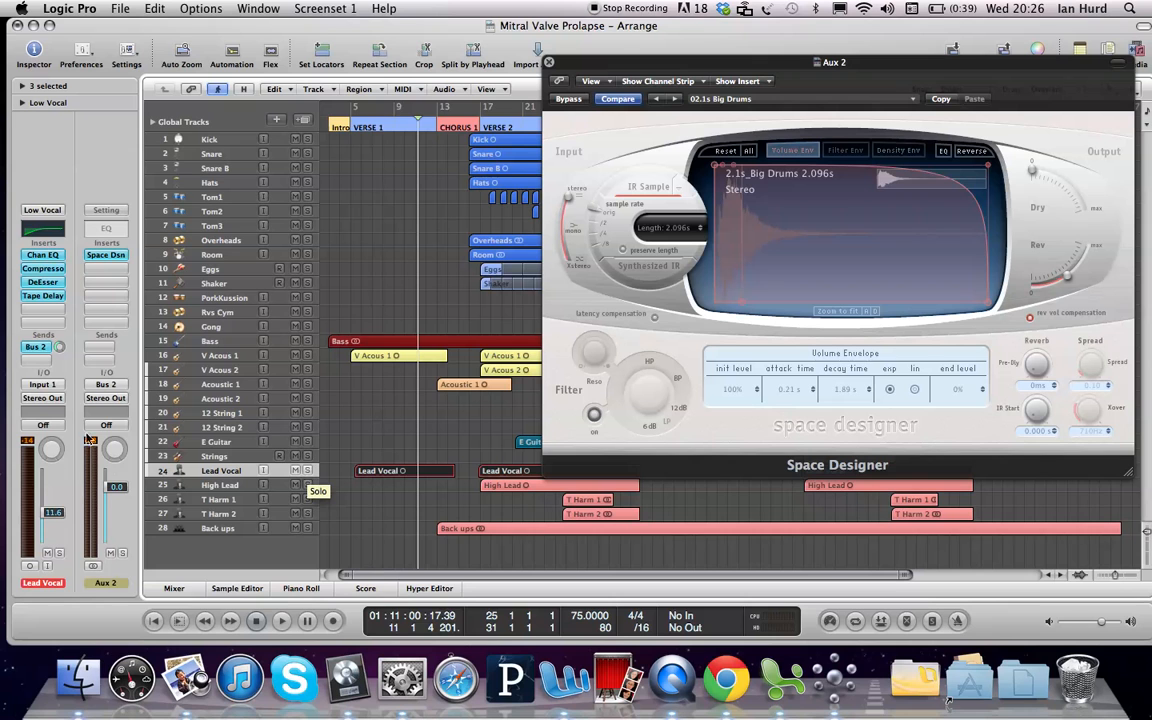
pyautogui.click(213, 358)
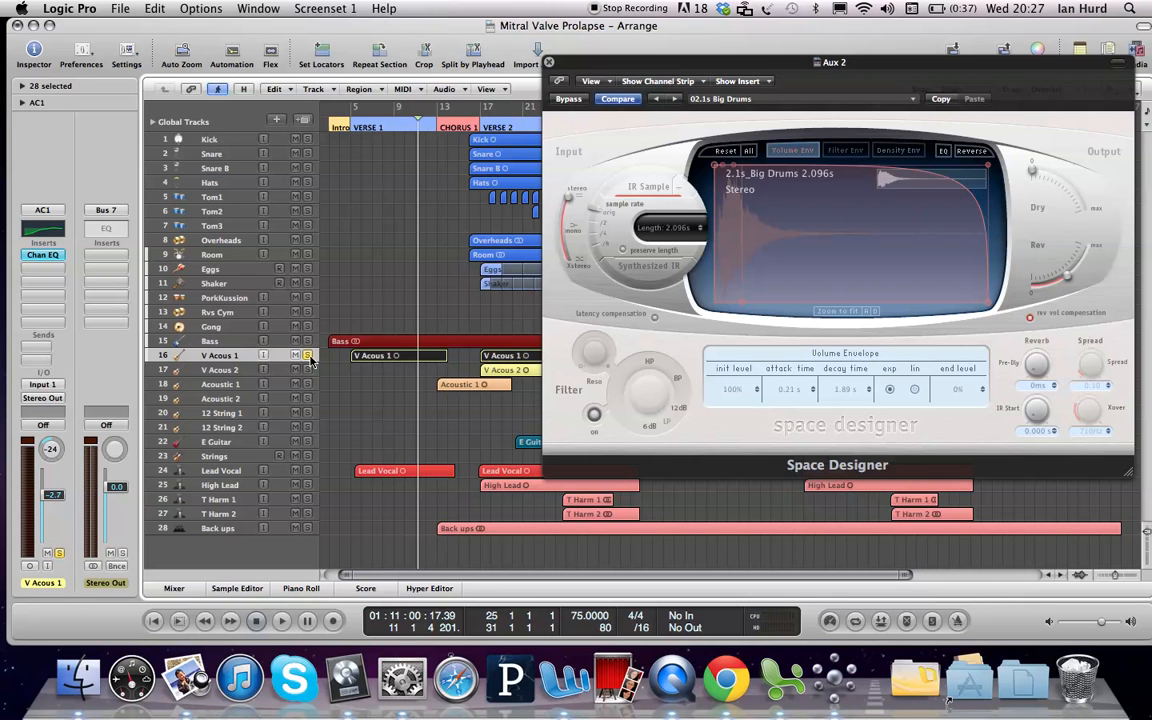
pyautogui.doubleClick(348, 127)
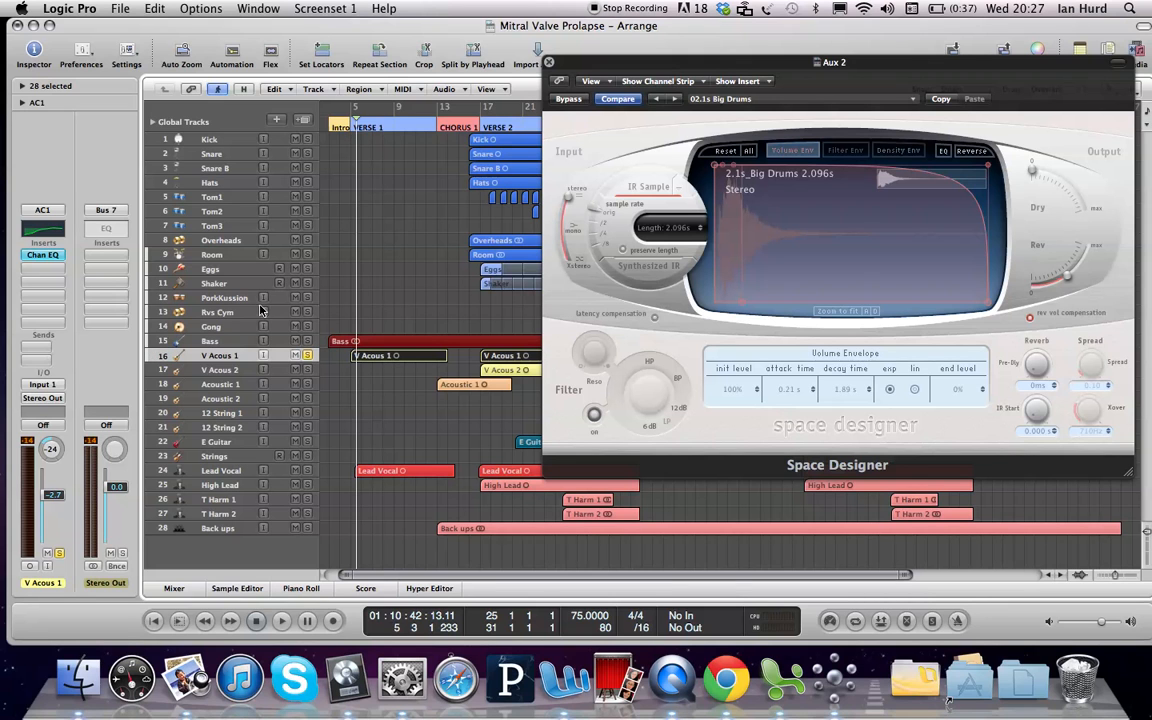
# Step: Route V Acous 1's send to Bus 2 (Aux 2) and raise it near 0 dB during playback
pyautogui.click(42, 345)
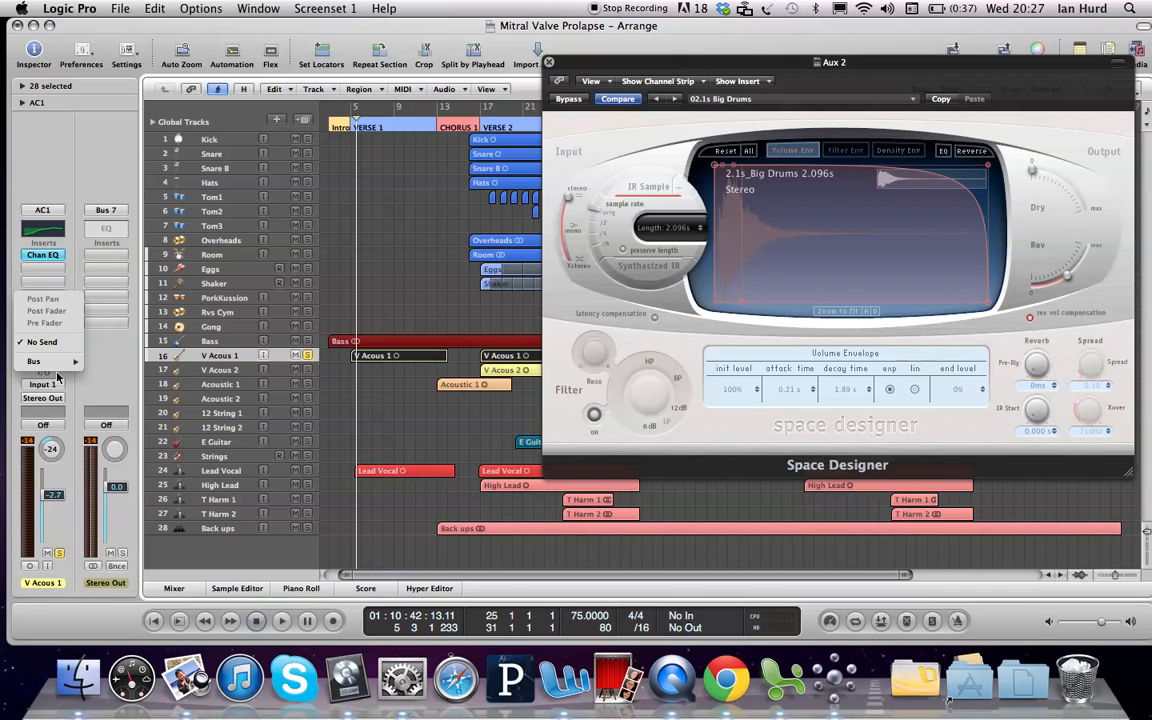
pyautogui.moveTo(55, 364)
pyautogui.click(123, 247)
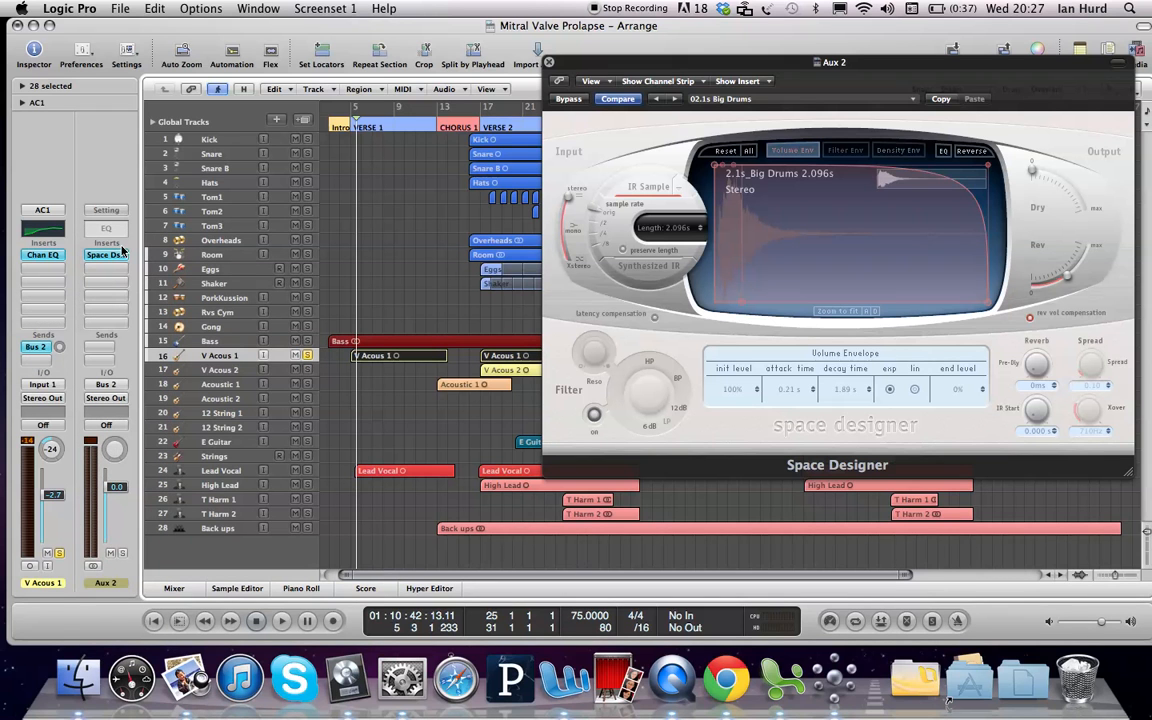
pyautogui.press('space')
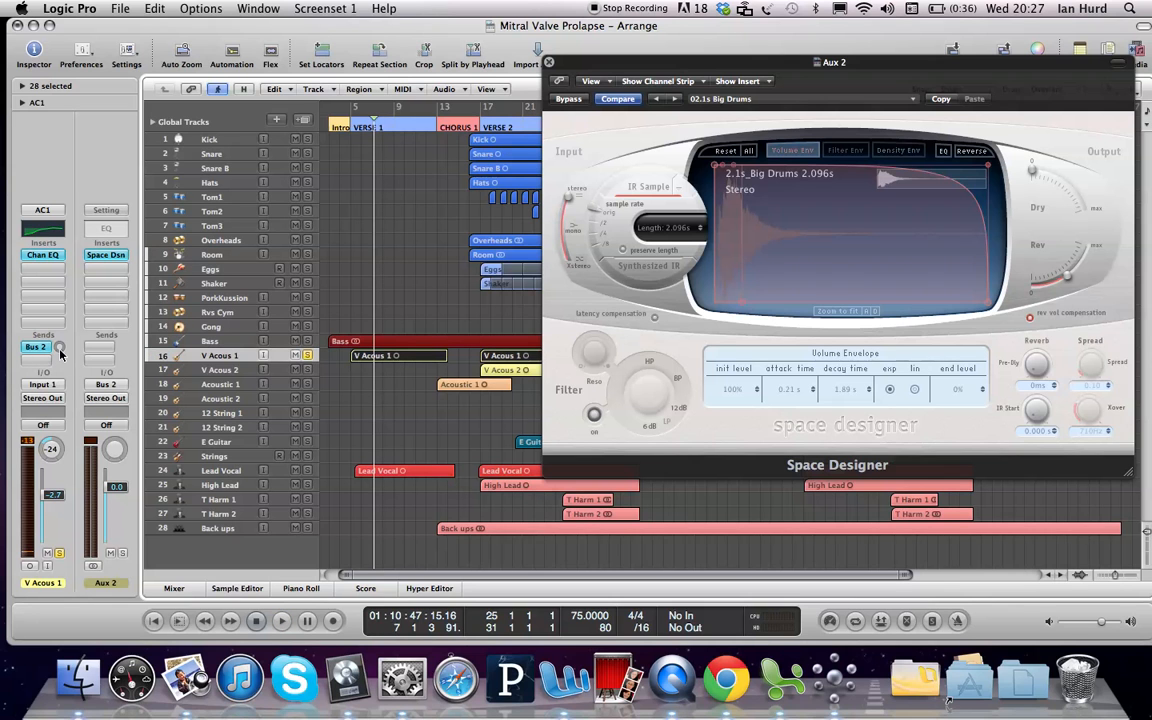
pyautogui.moveTo(60, 348); pyautogui.dragTo(60, 296)
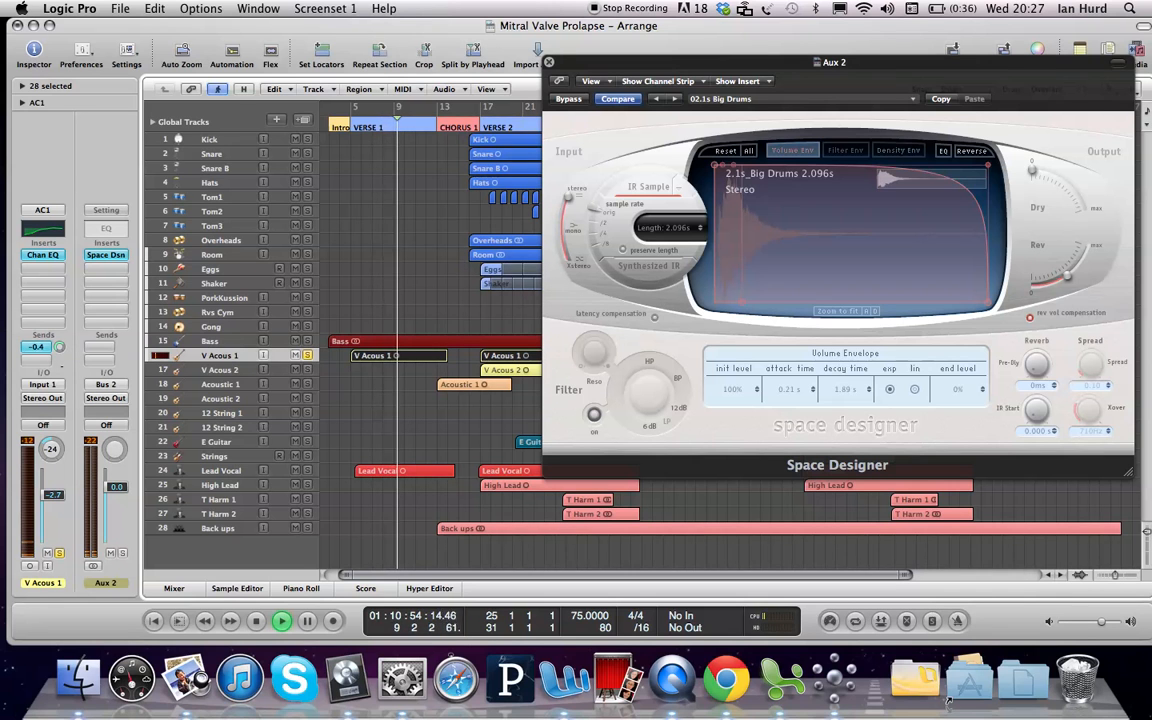
# Step: Trim the V Acous 1 send to -1.4 dB, stop playback, and close the Space Designer window
pyautogui.press('space')
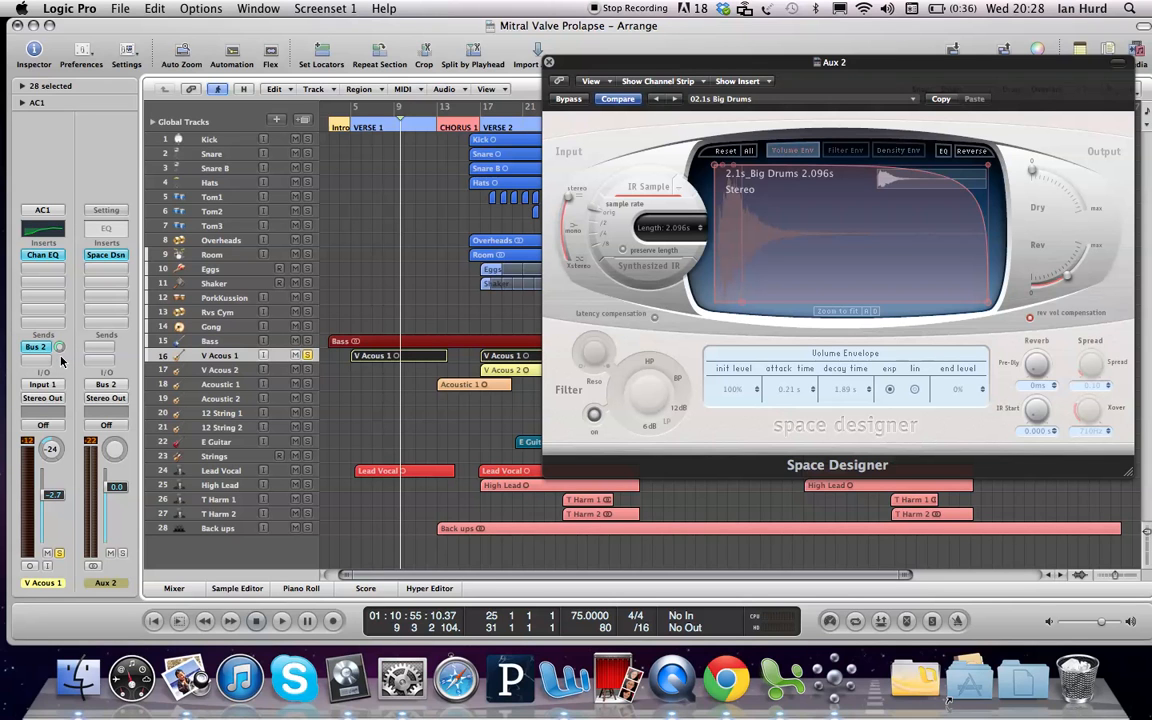
pyautogui.click(548, 63)
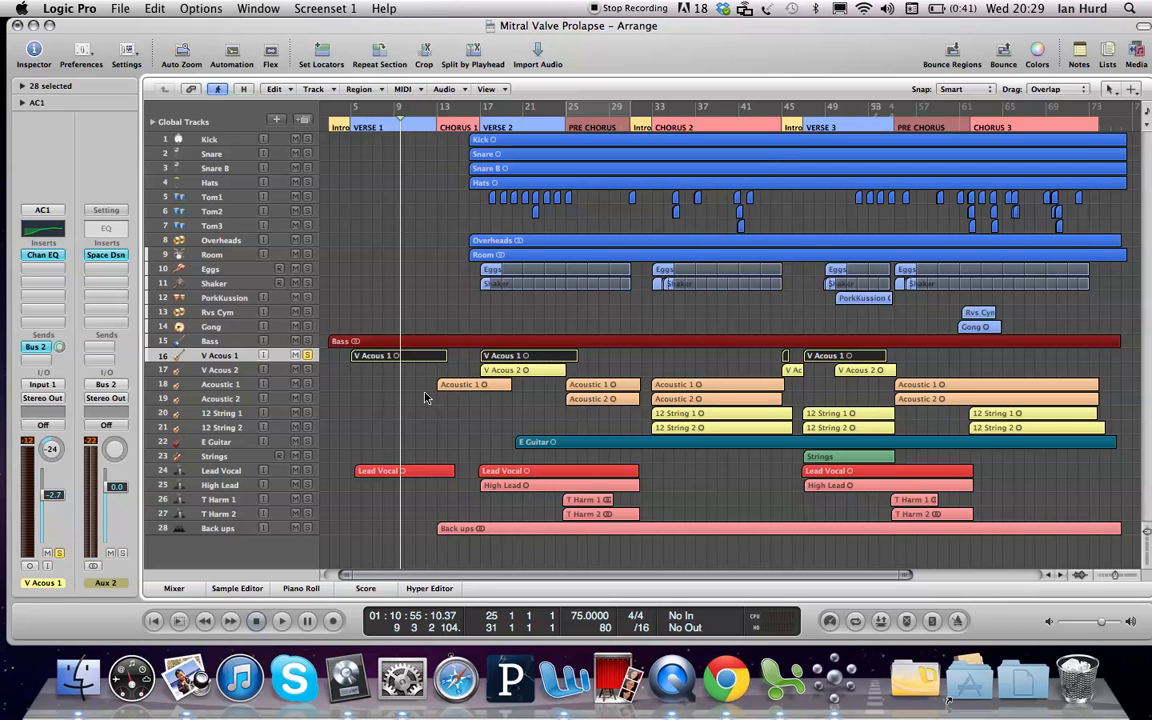
# Step: Zoom in on the opening bars and drag a cycle range from bar 4 to bar 9
pyautogui.moveTo(423, 392)
pyautogui.mouseDown()
pyautogui.moveTo(352, 200)
pyautogui.moveTo(348, 148)
pyautogui.moveTo(298, 108)
pyautogui.moveTo(332, 118)
pyautogui.moveTo(326, 305)
pyautogui.mouseUp()
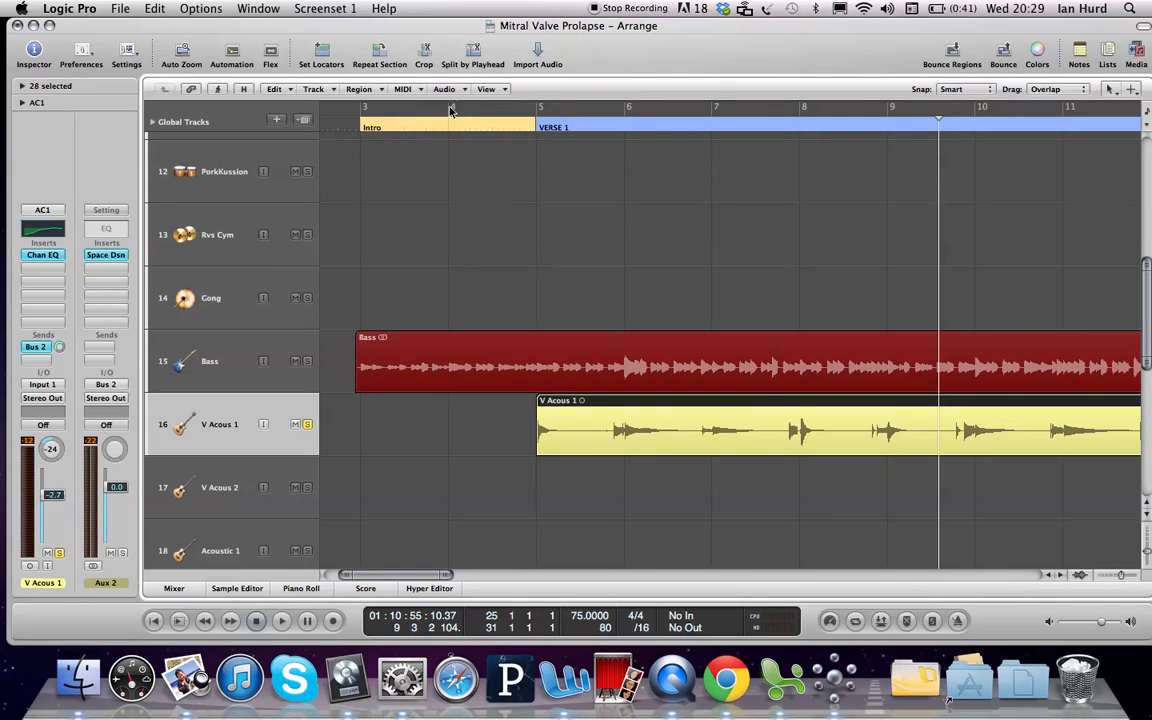
pyautogui.moveTo(448, 106); pyautogui.dragTo(897, 164)
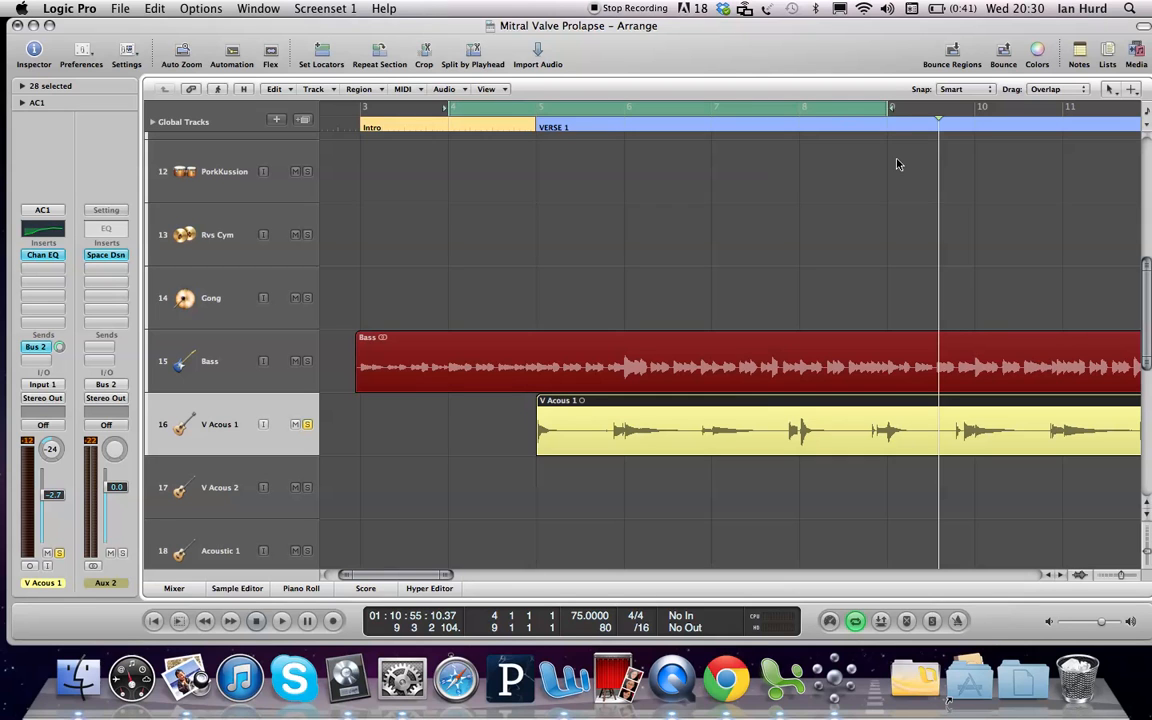
# Step: Play the bar 4–9 cycle, then restart playback from the loop start
pyautogui.press('space')
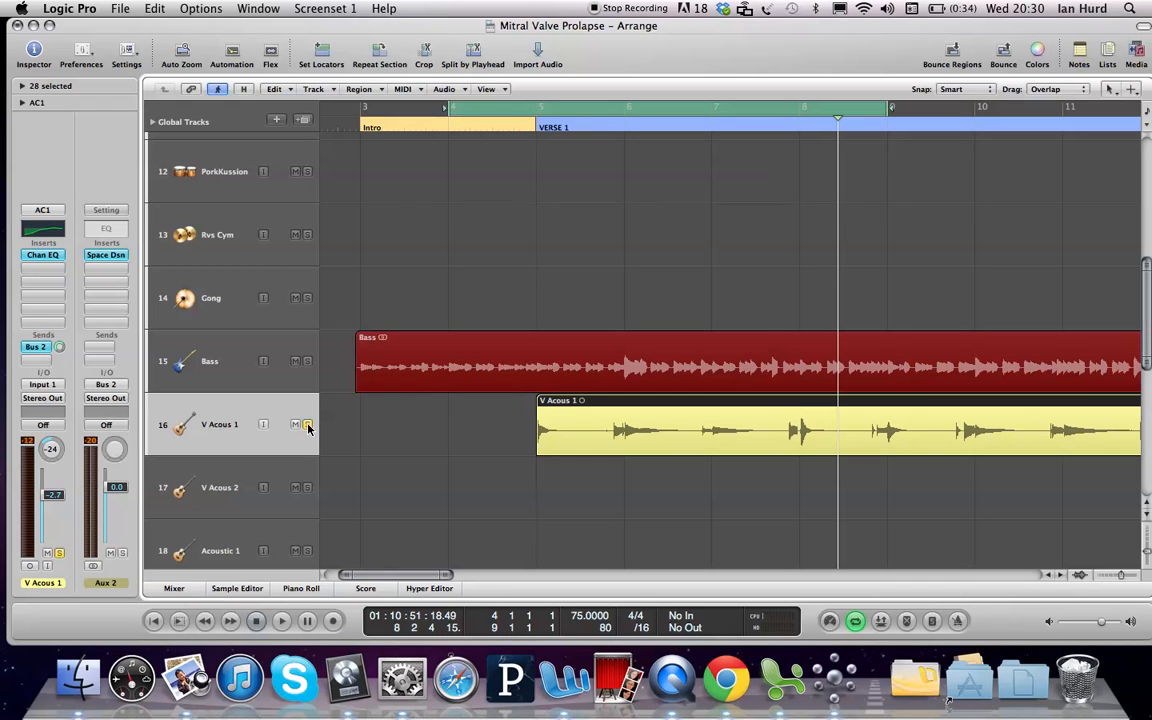
pyautogui.press('space')
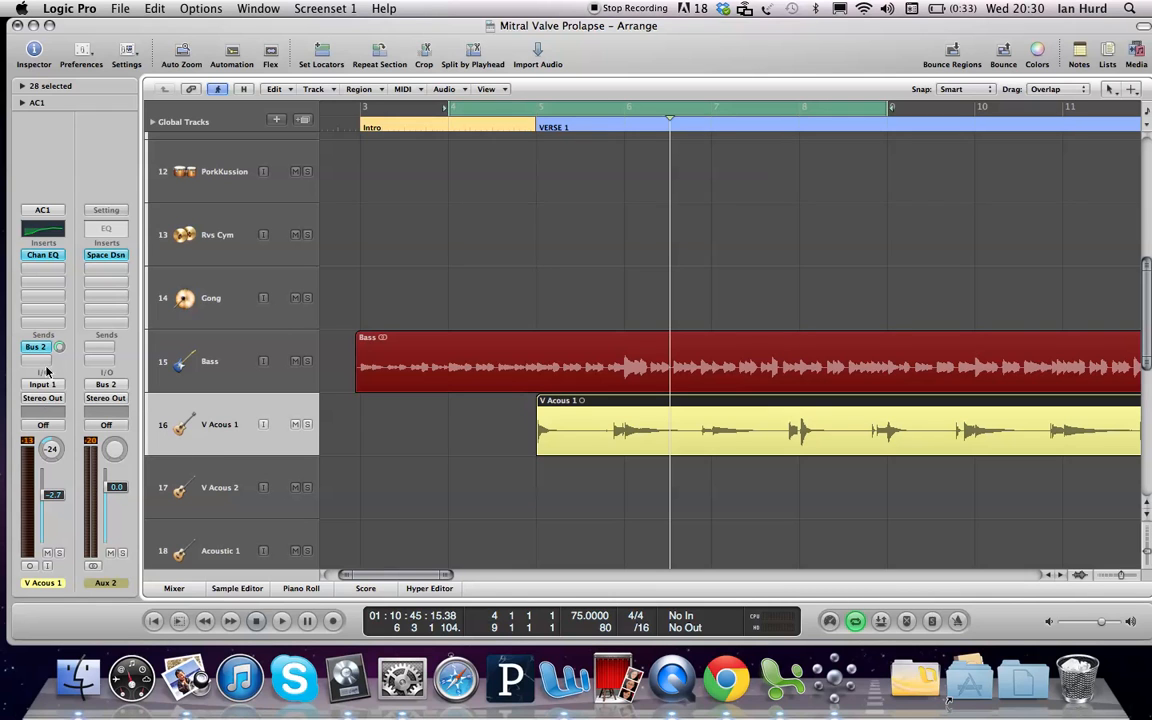
# Step: Insert a Dynamics > Compressor in the empty slot below Chan EQ on V Acous 1
pyautogui.click(42, 272)
pyautogui.moveTo(118, 318)
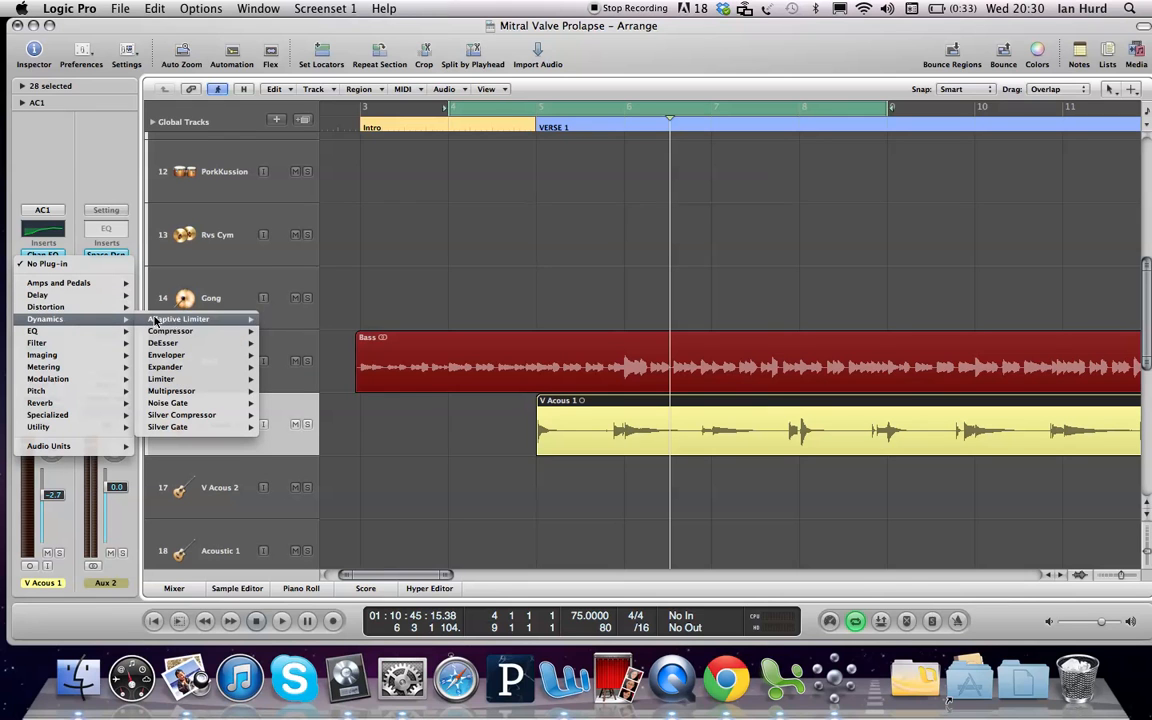
pyautogui.moveTo(230, 331)
pyautogui.click(288, 334)
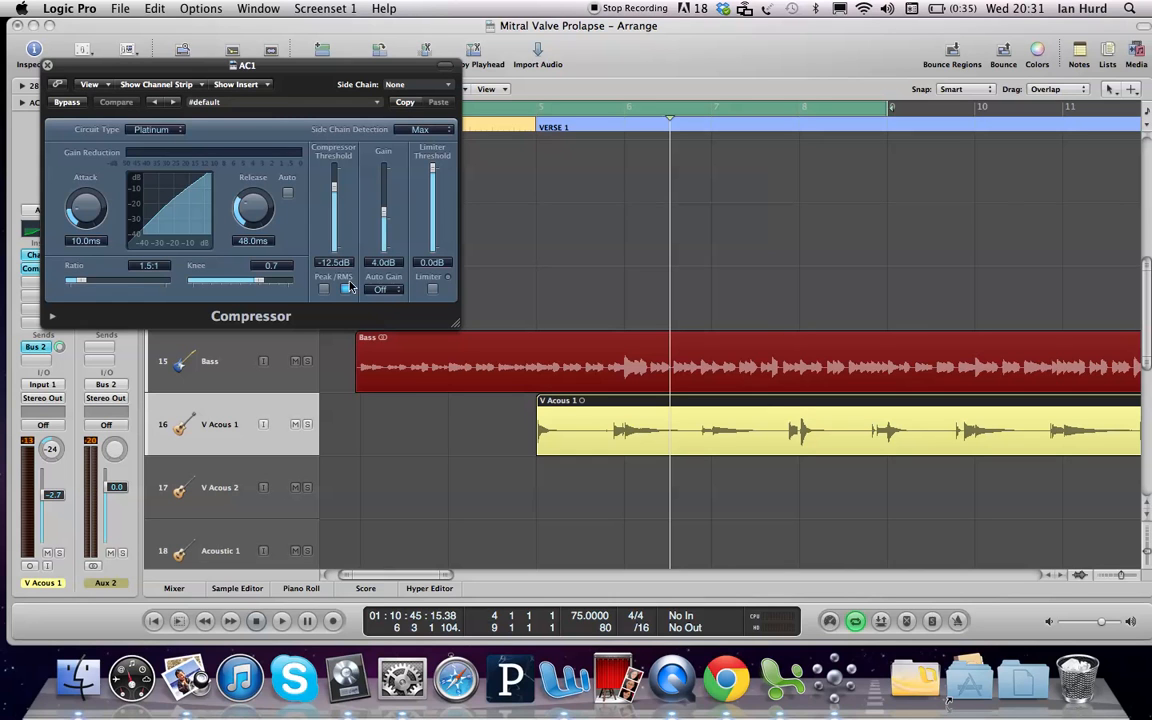
# Step: Compare Peak and RMS detection on the V Acous 1 Compressor during playback, ending on Peak
pyautogui.click(323, 289)
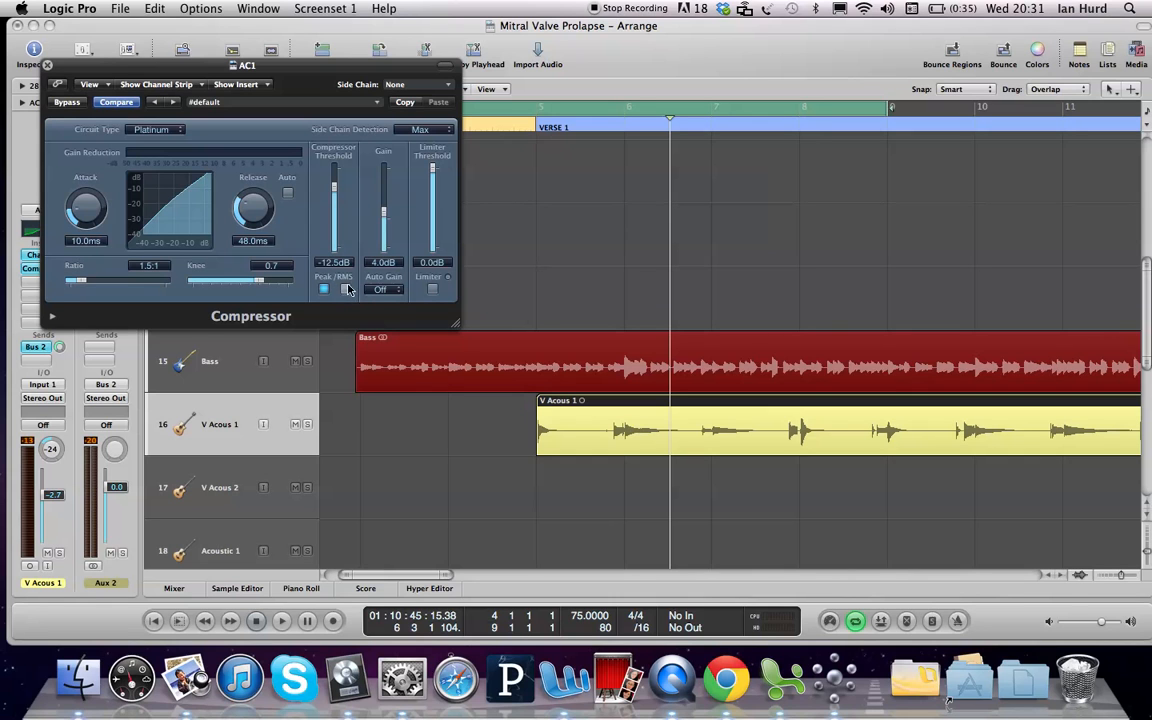
pyautogui.click(345, 290)
pyautogui.press('space')
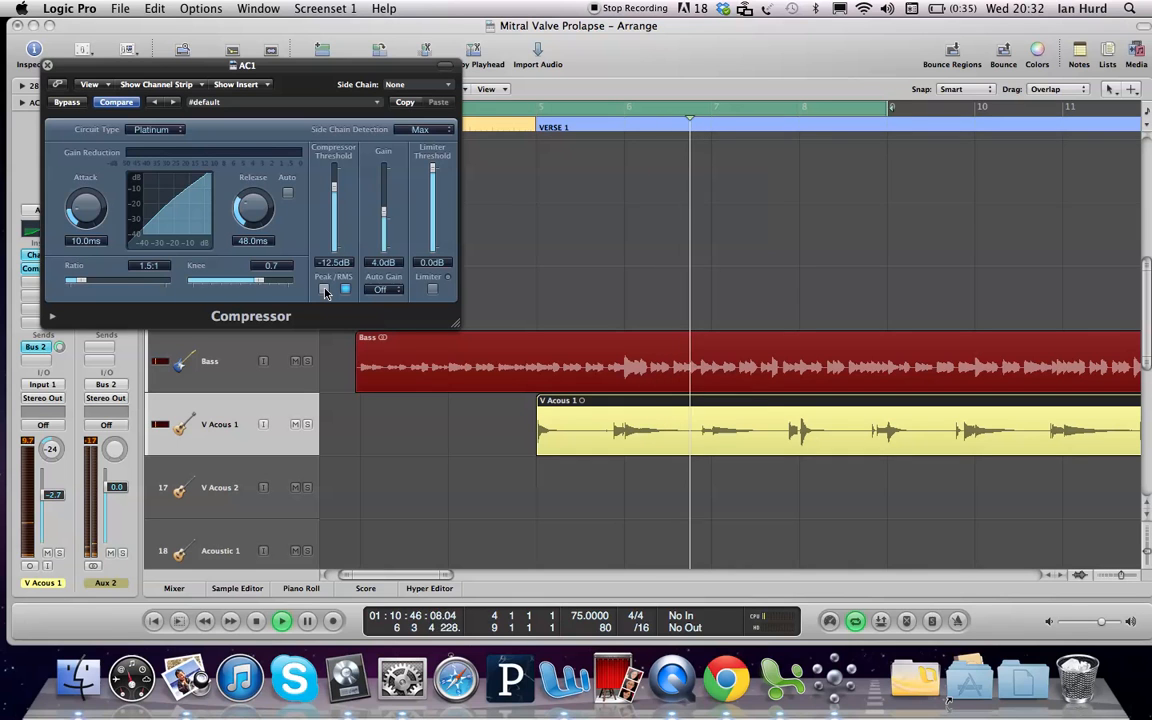
pyautogui.click(325, 291)
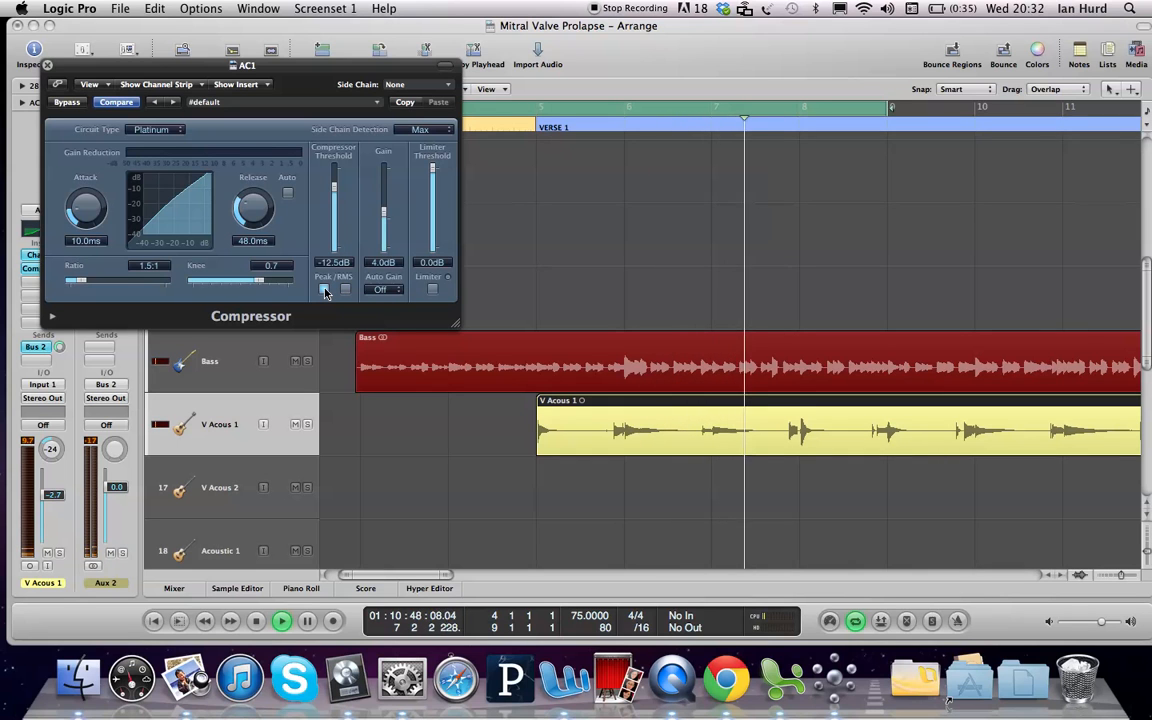
pyautogui.press('space')
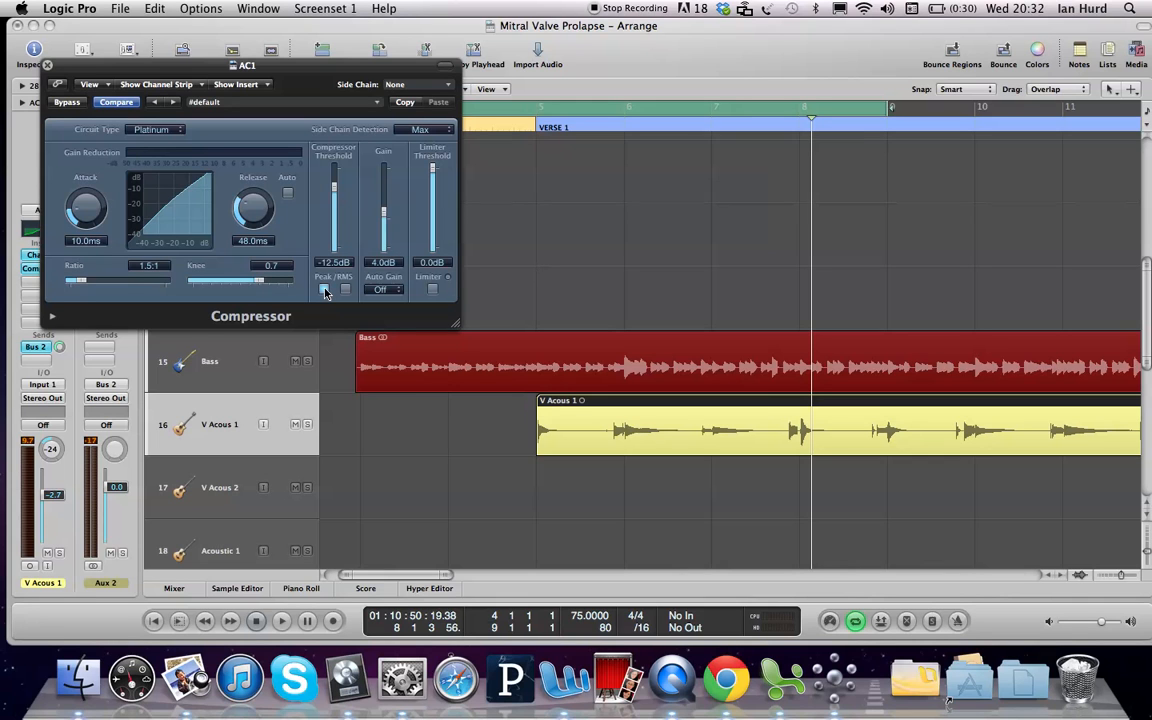
# Step: Lower the Compressor threshold to -19.5 dB and play the loop
pyautogui.moveTo(335, 190); pyautogui.dragTo(335, 201)
pyautogui.press('space')
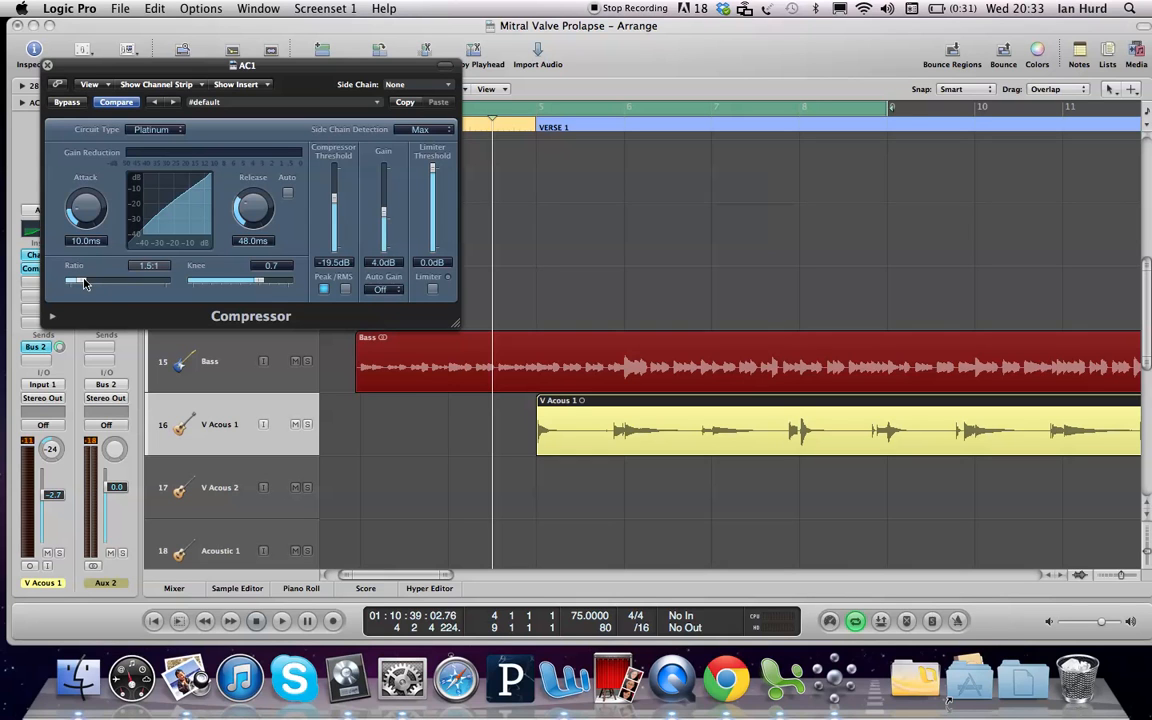
# Step: Raise the Compressor ratio to 3.3:1 and audition the loop before stopping
pyautogui.moveTo(84, 284); pyautogui.dragTo(107, 284)
pyautogui.press('space')
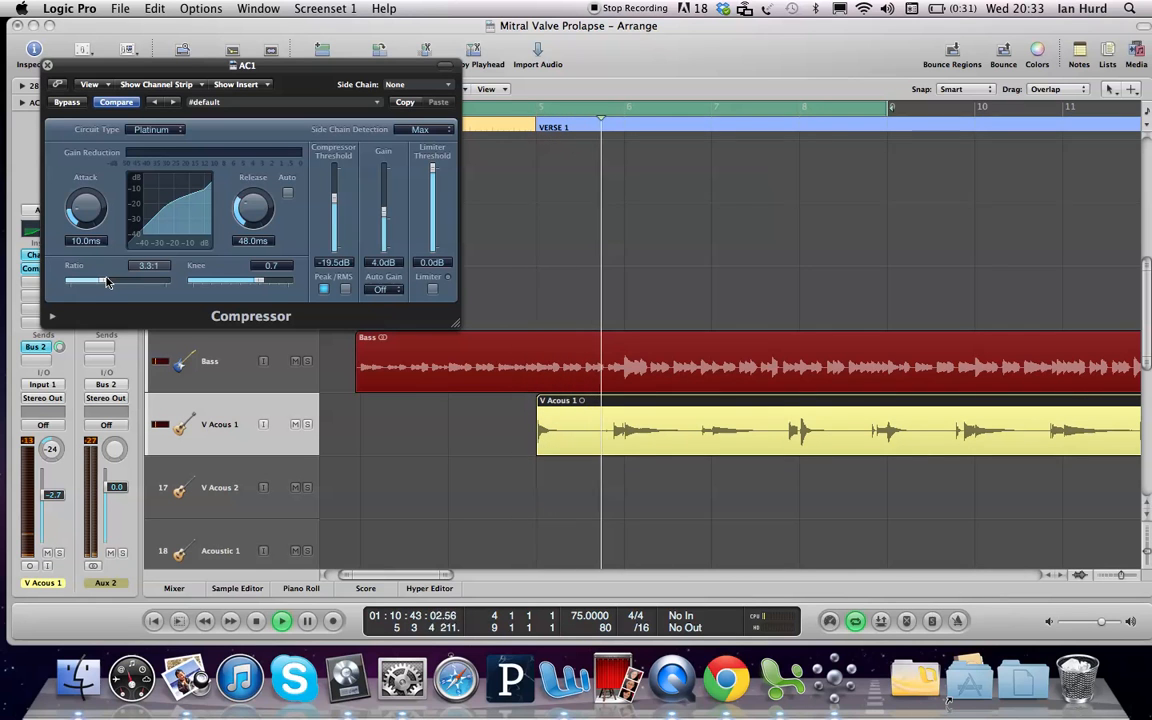
pyautogui.press('space')
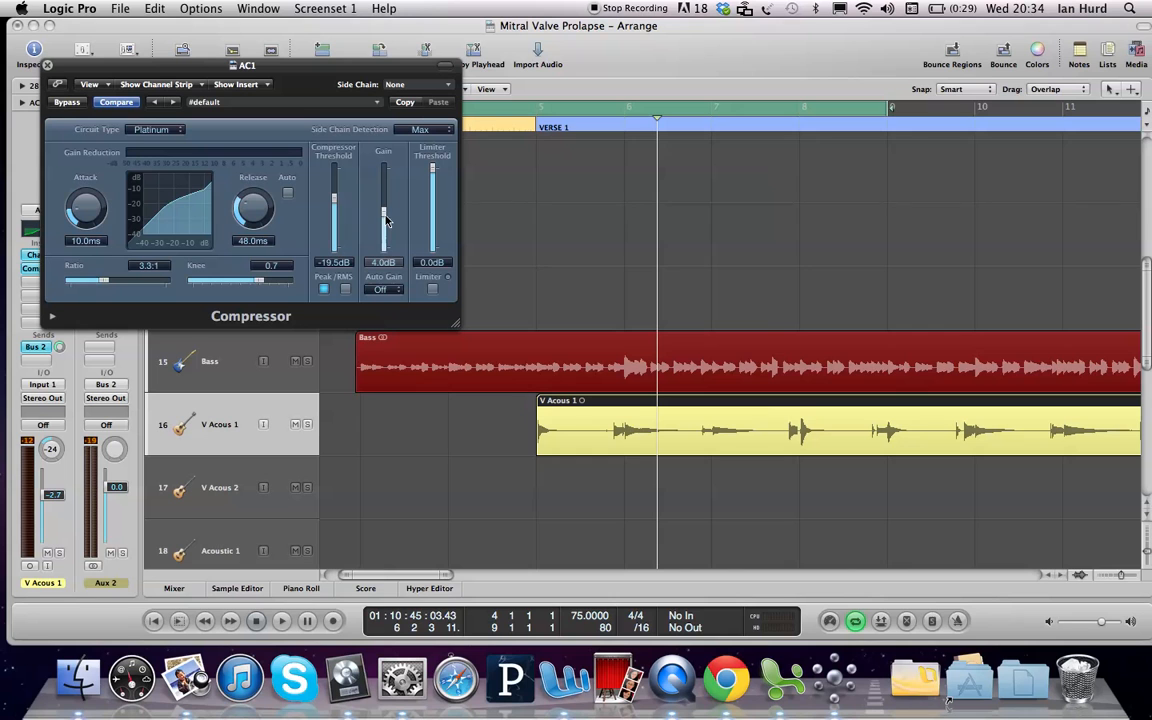
# Step: Close the Compressor window and turn off the bar 4–9 cycle
pyautogui.click(47, 66)
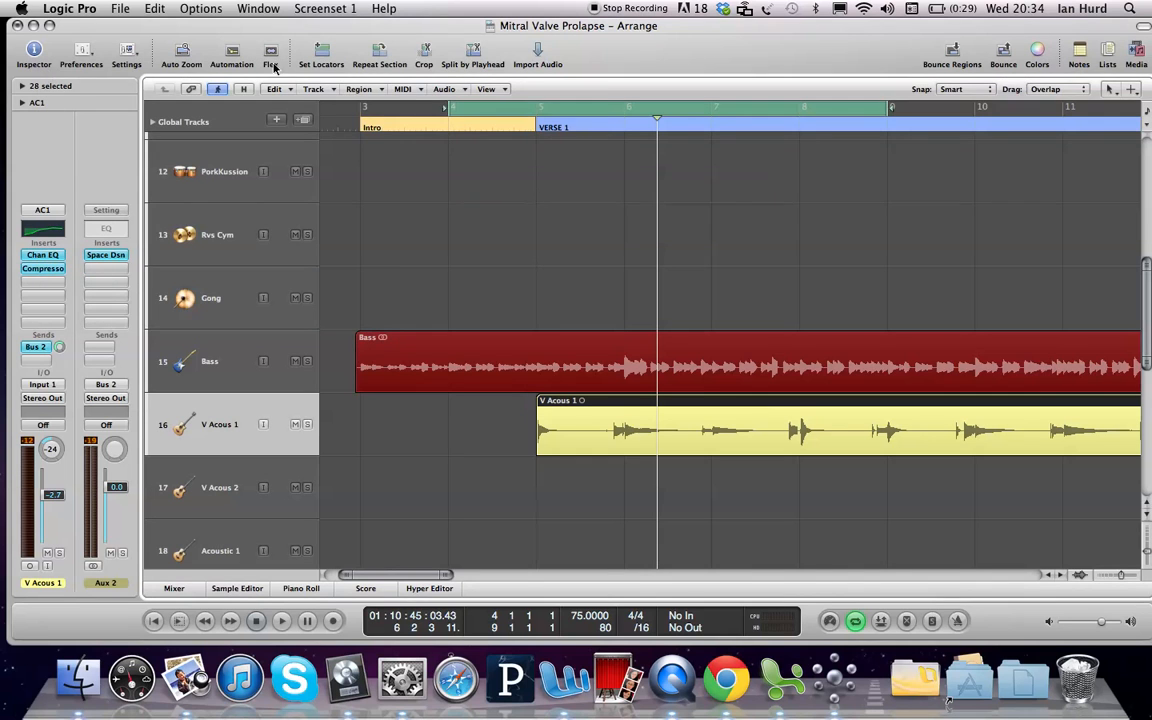
pyautogui.click(605, 110)
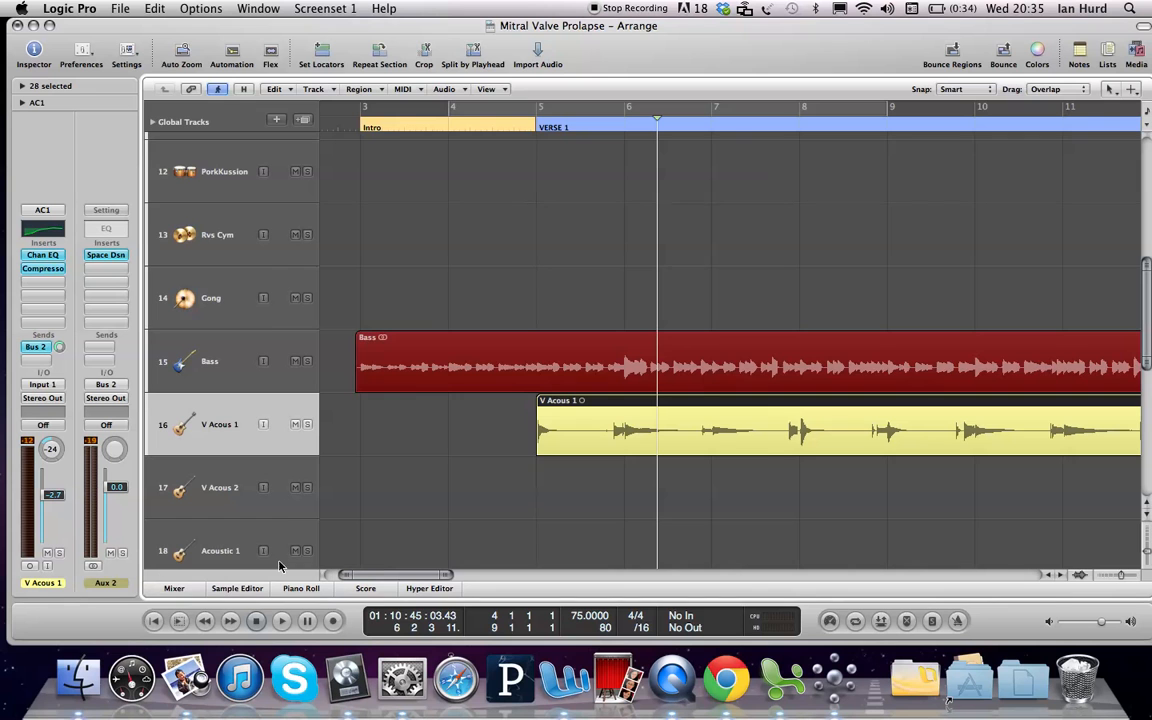
# Step: Open the Mixer, select the Stereo Out channel, and return the playhead to bar 1
pyautogui.press('x')
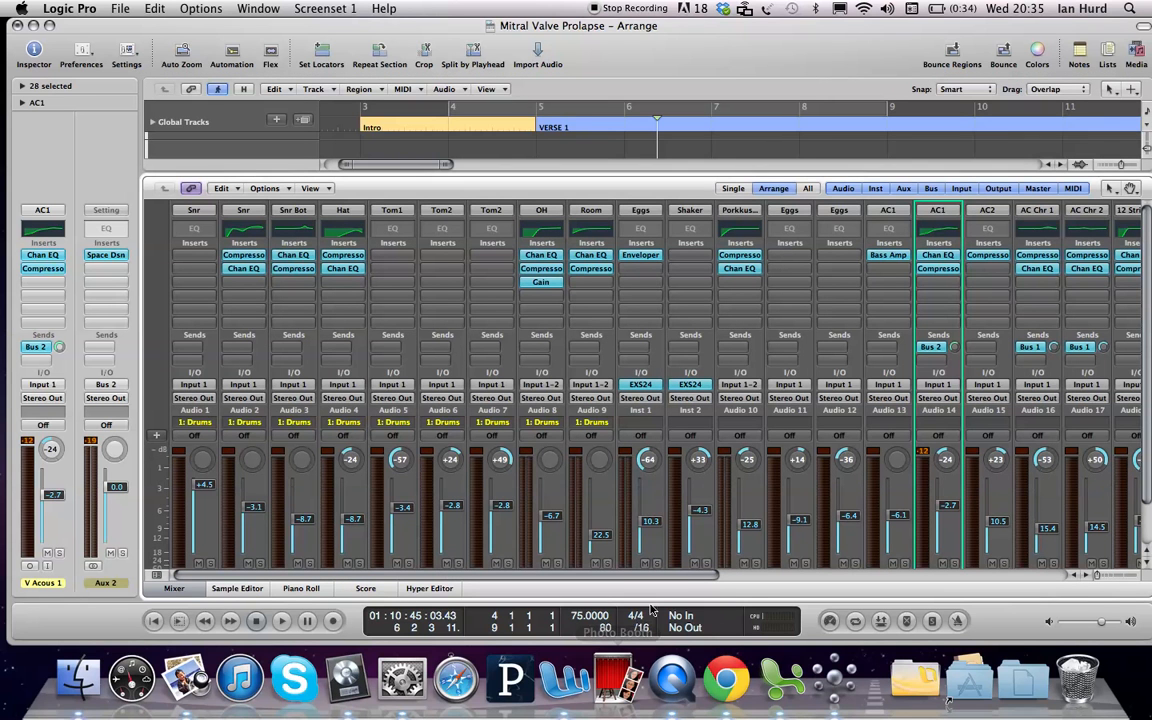
pyautogui.moveTo(655, 578); pyautogui.dragTo(1148, 563)
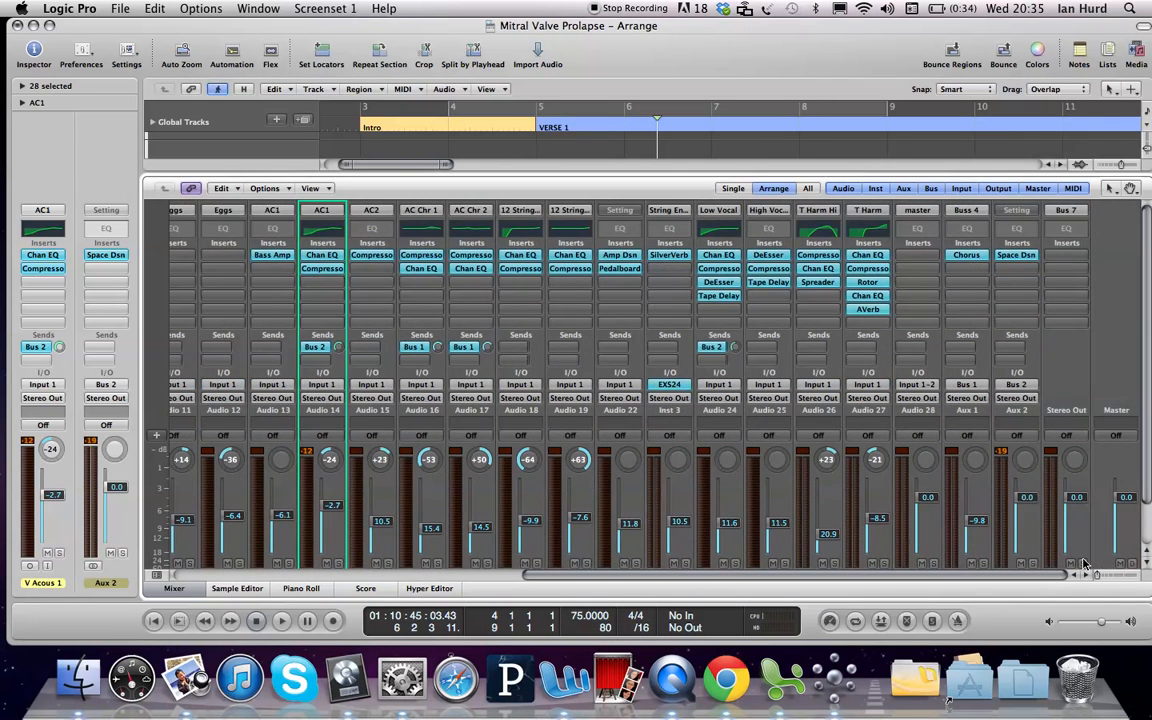
pyautogui.scroll(-3, 1088, 560)
pyautogui.click(1068, 552)
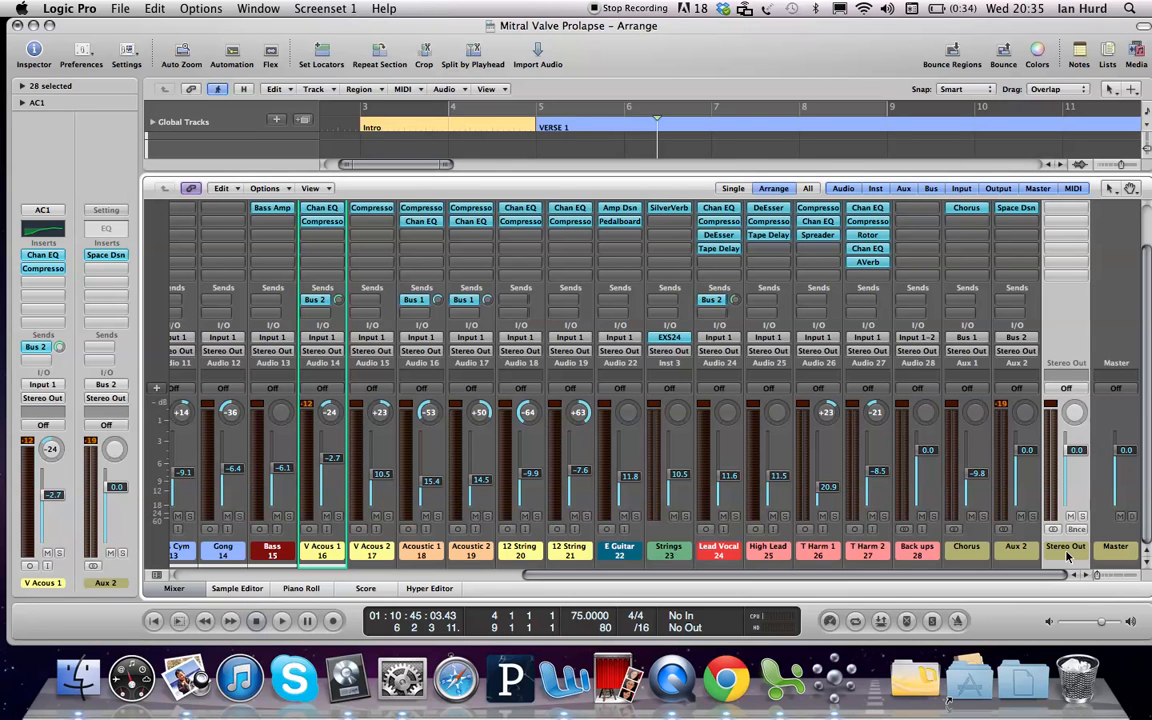
pyautogui.scroll(3, 1100, 400)
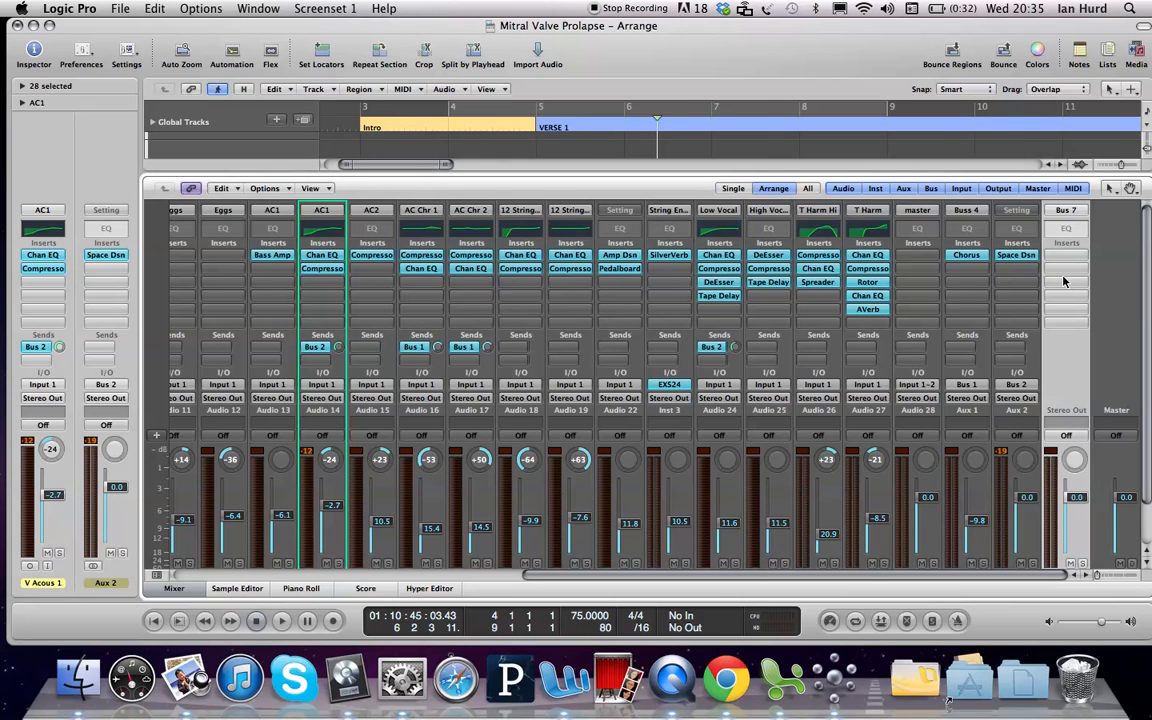
pyautogui.press('Return')
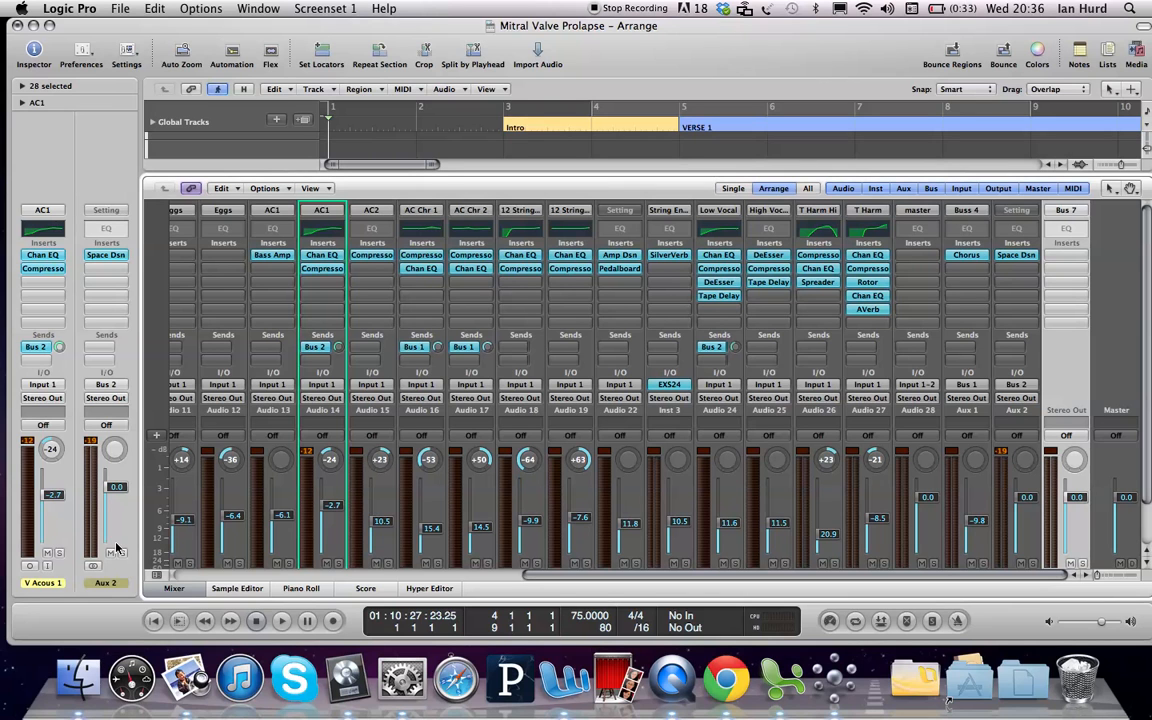
pyautogui.click(44, 398)
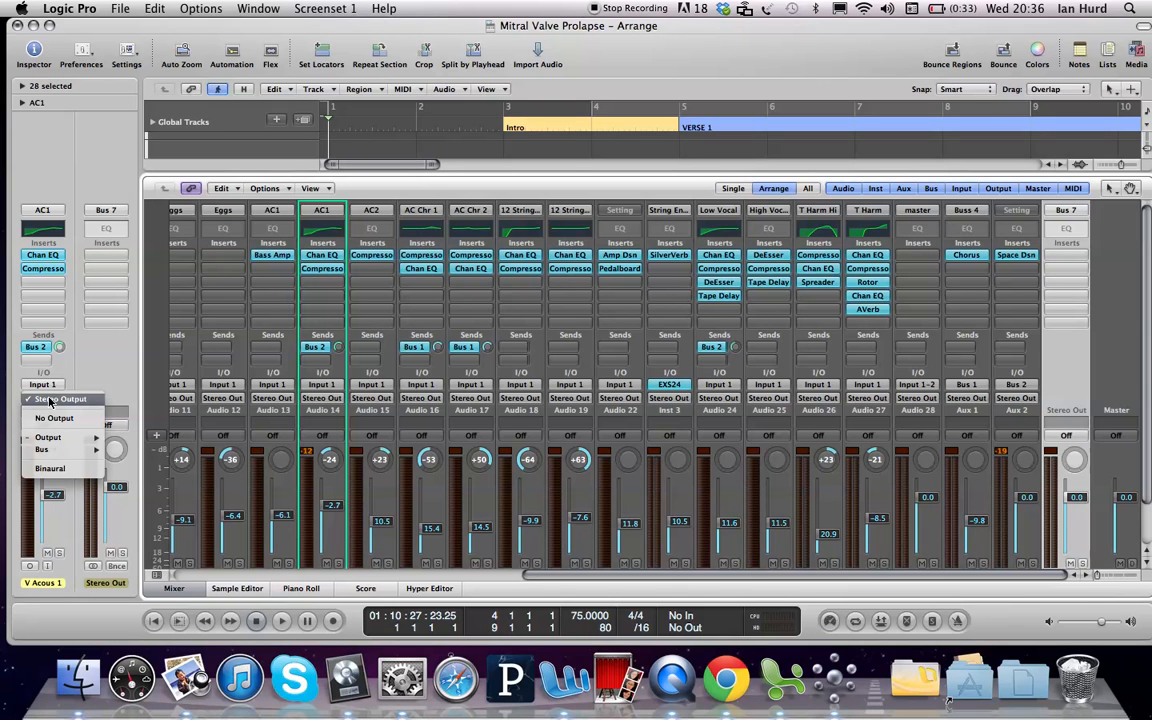
pyautogui.click(49, 399)
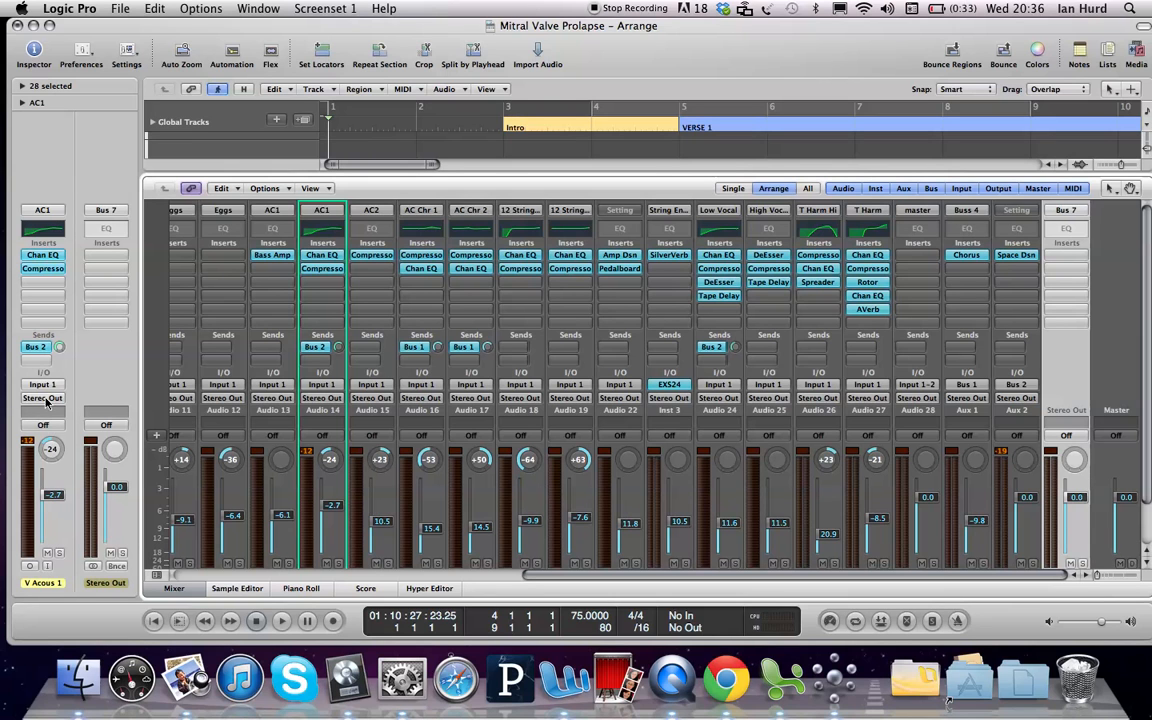
pyautogui.click(45, 399)
pyautogui.click(45, 401)
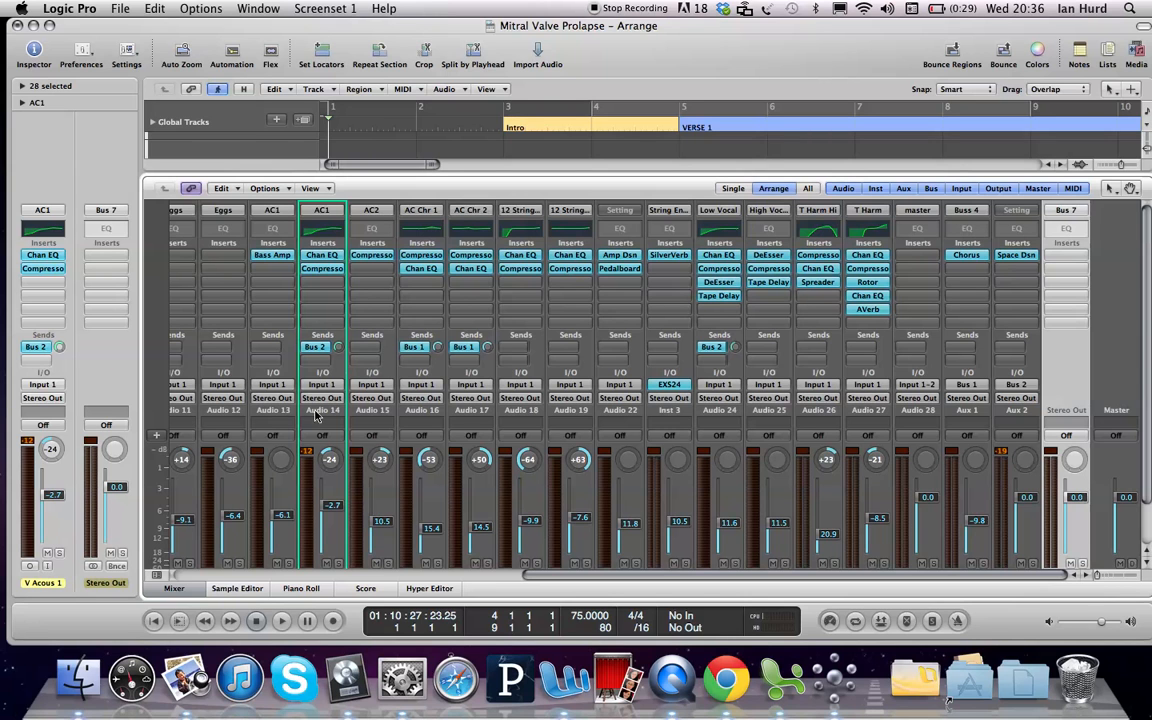
# Step: Hide the Mixer and insert a stereo Compressor in Stereo Out's first insert slot
pyautogui.press('x')
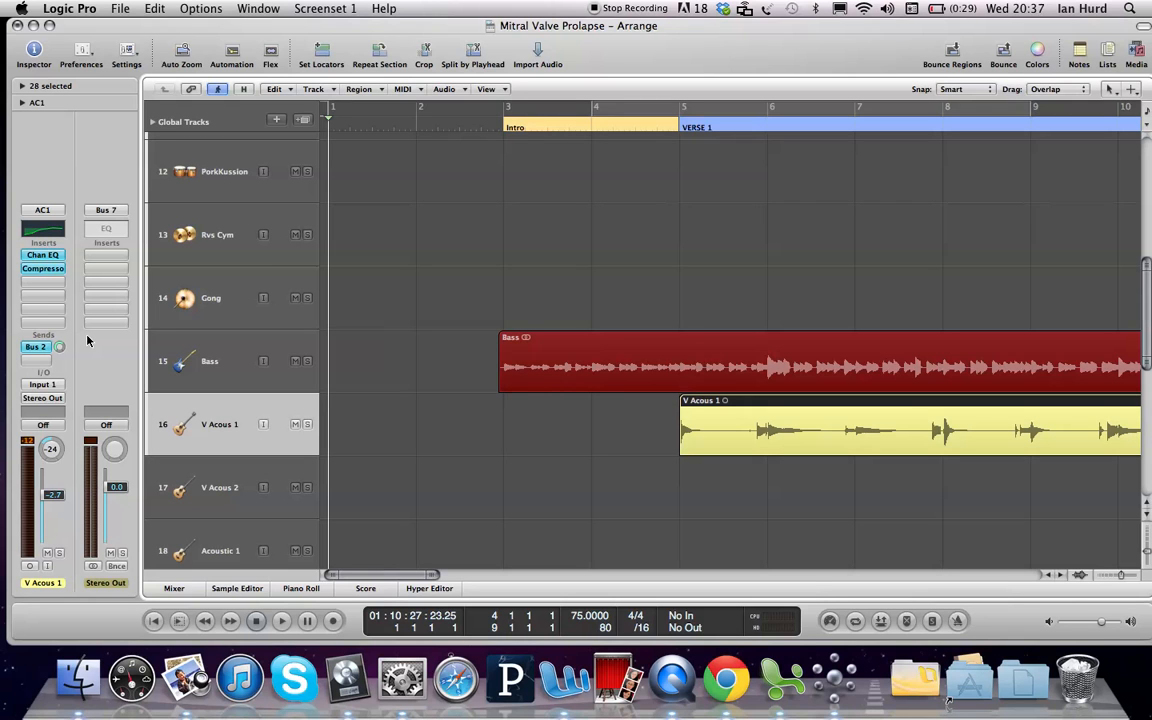
pyautogui.click(106, 255)
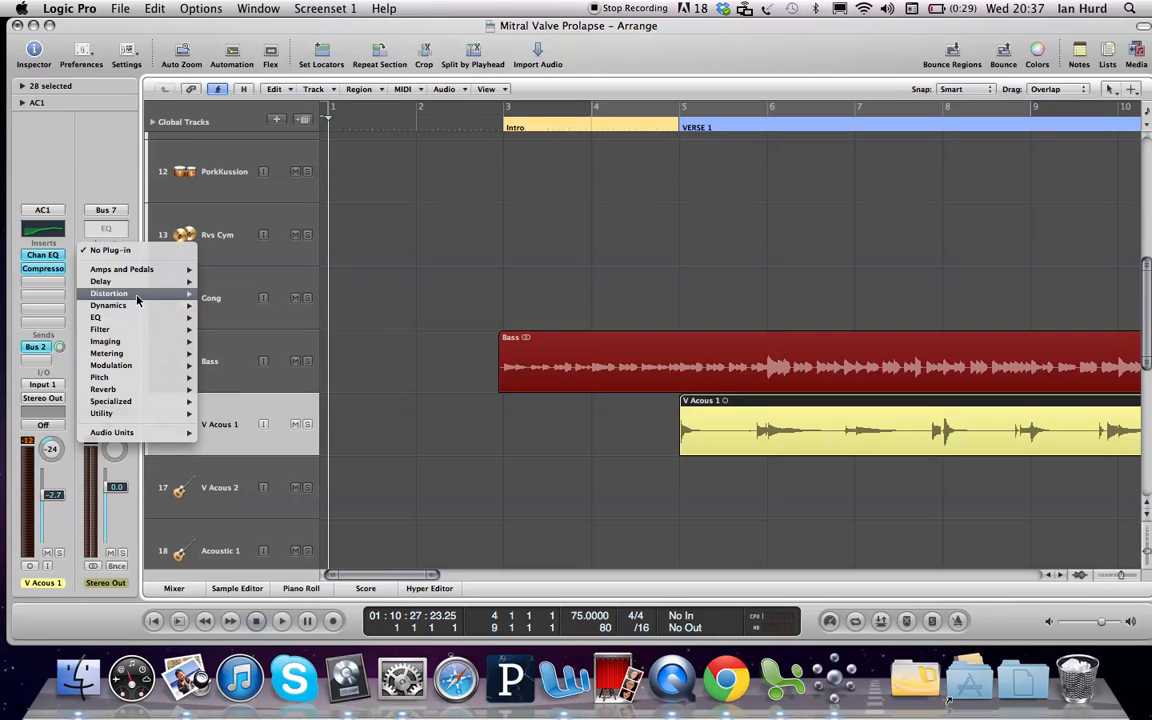
pyautogui.moveTo(170, 305)
pyautogui.moveTo(239, 318)
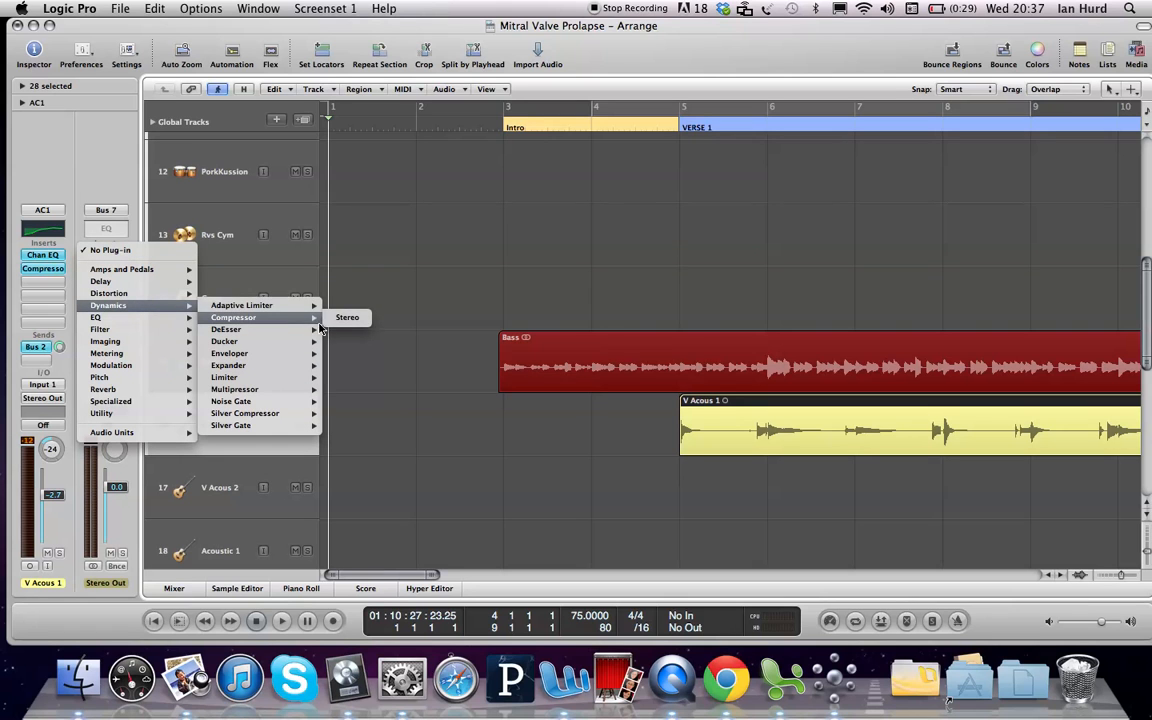
pyautogui.click(346, 318)
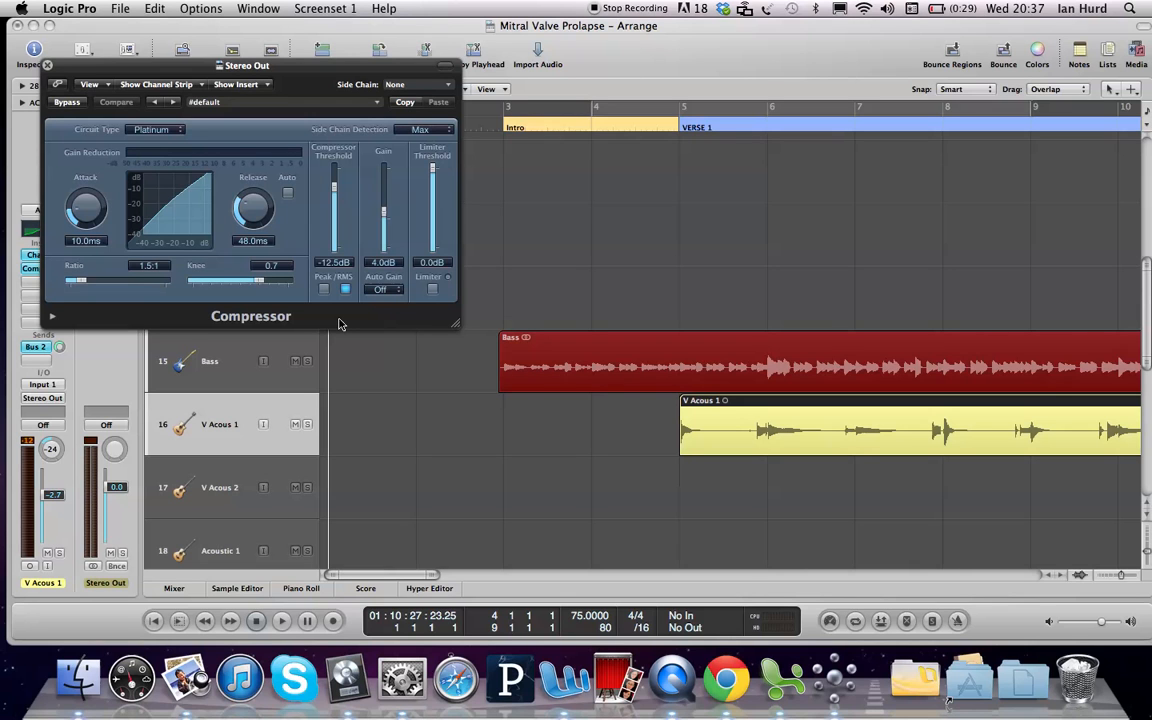
# Step: Load the 05 Compressor Tools > Platinum Analog Tape preset on the Stereo Out Compressor
pyautogui.click(263, 104)
pyautogui.moveTo(337, 325)
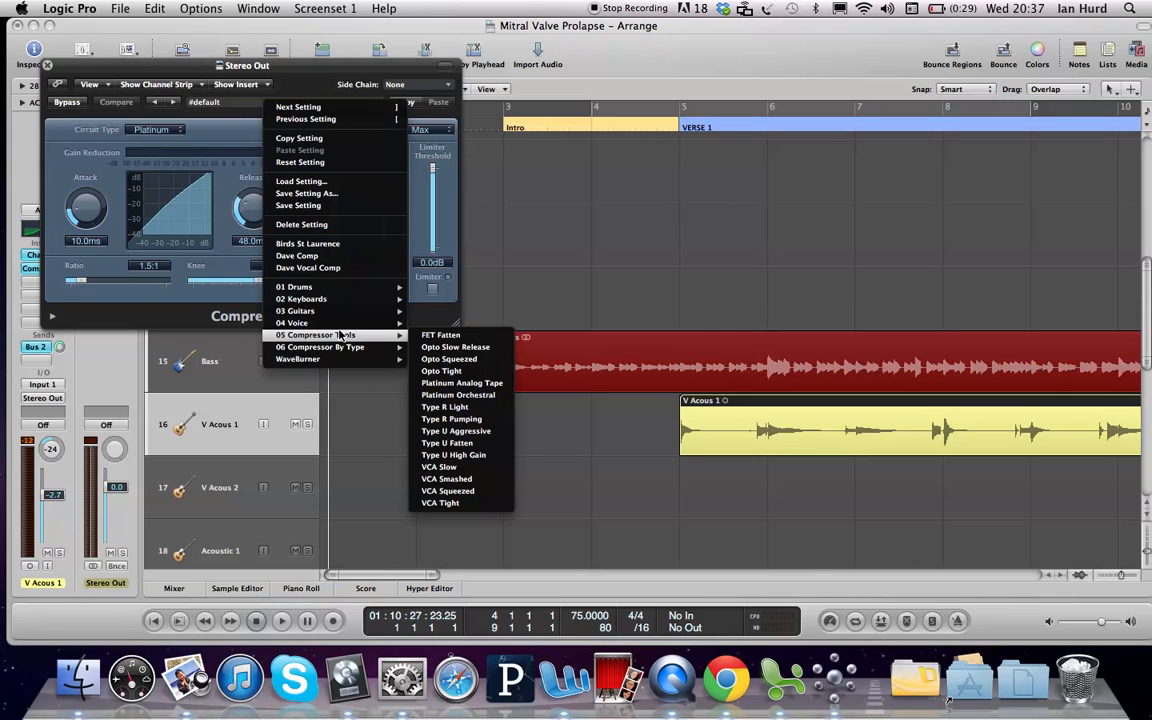
pyautogui.click(475, 385)
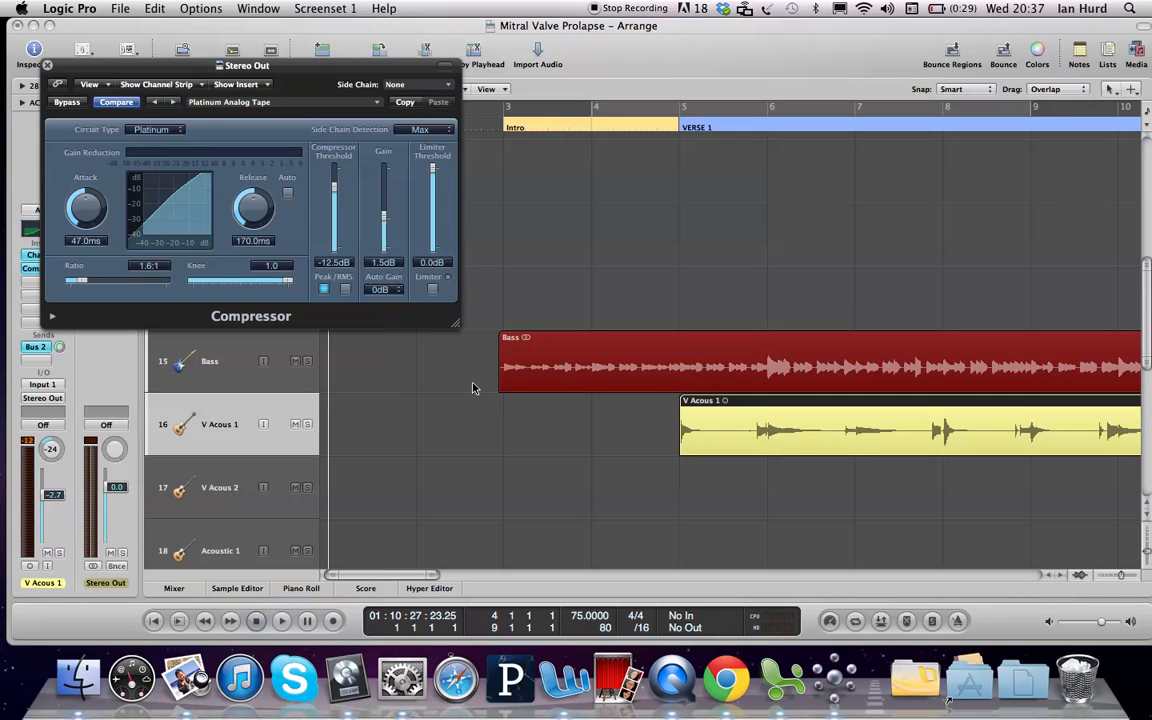
# Step: Listen to the compressed mix, including a pass from VERSE 1
pyautogui.press('space')
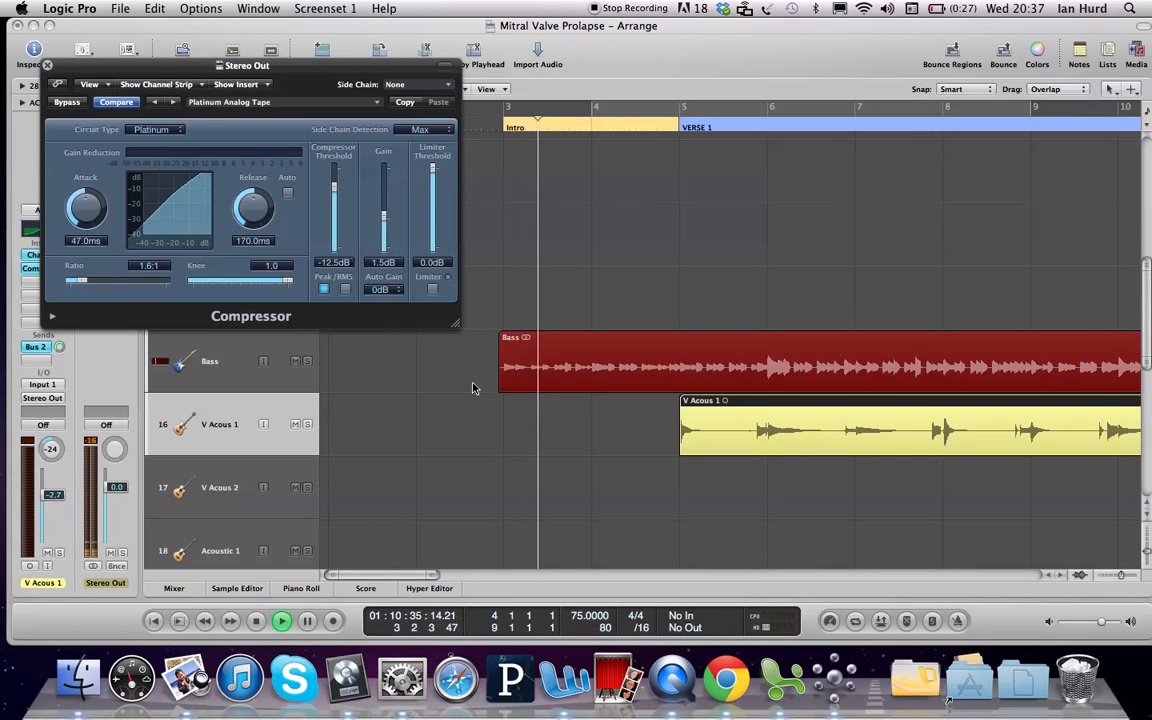
pyautogui.press('space')
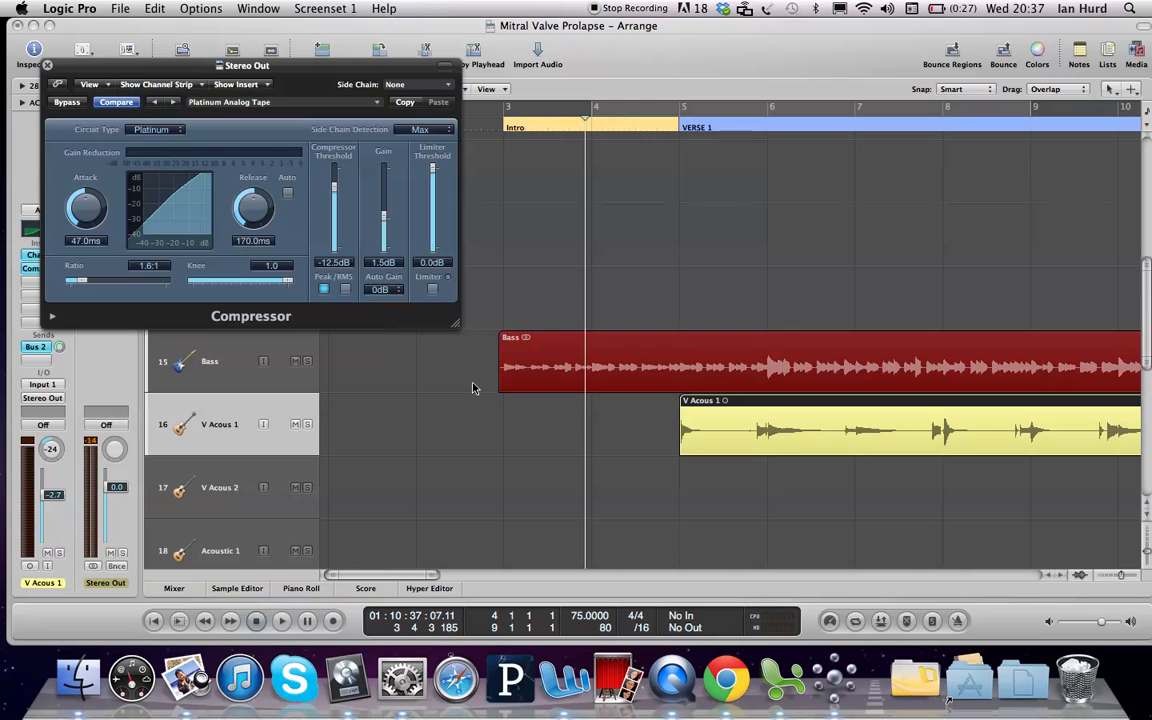
pyautogui.click(678, 128)
pyautogui.press('space')
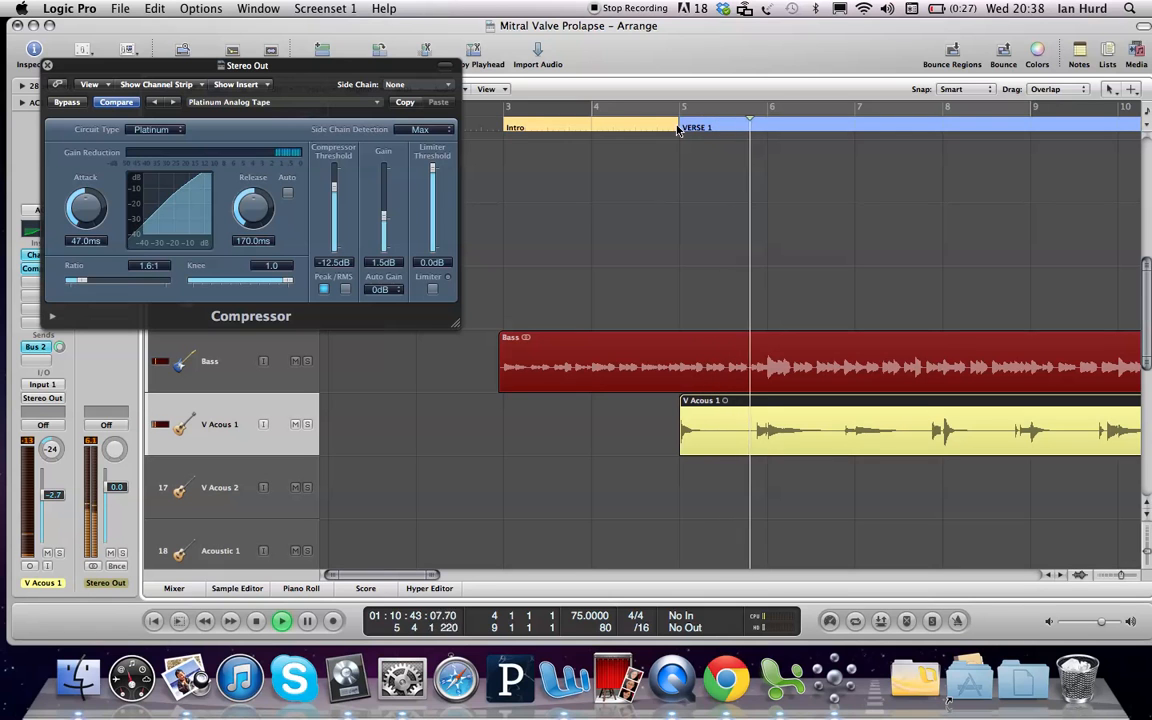
pyautogui.press('space')
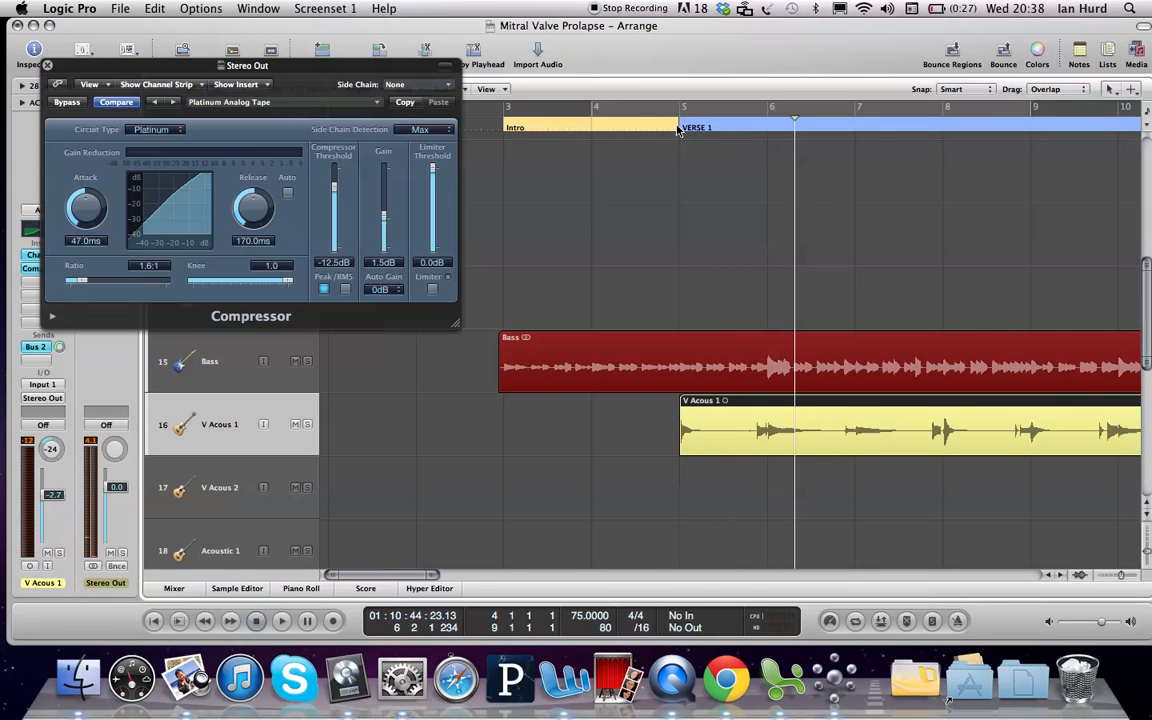
# Step: Play the compressed mix from CHORUS 1 at bar 13, then close the Compressor window
pyautogui.hotkey('ctrl', 'Left')
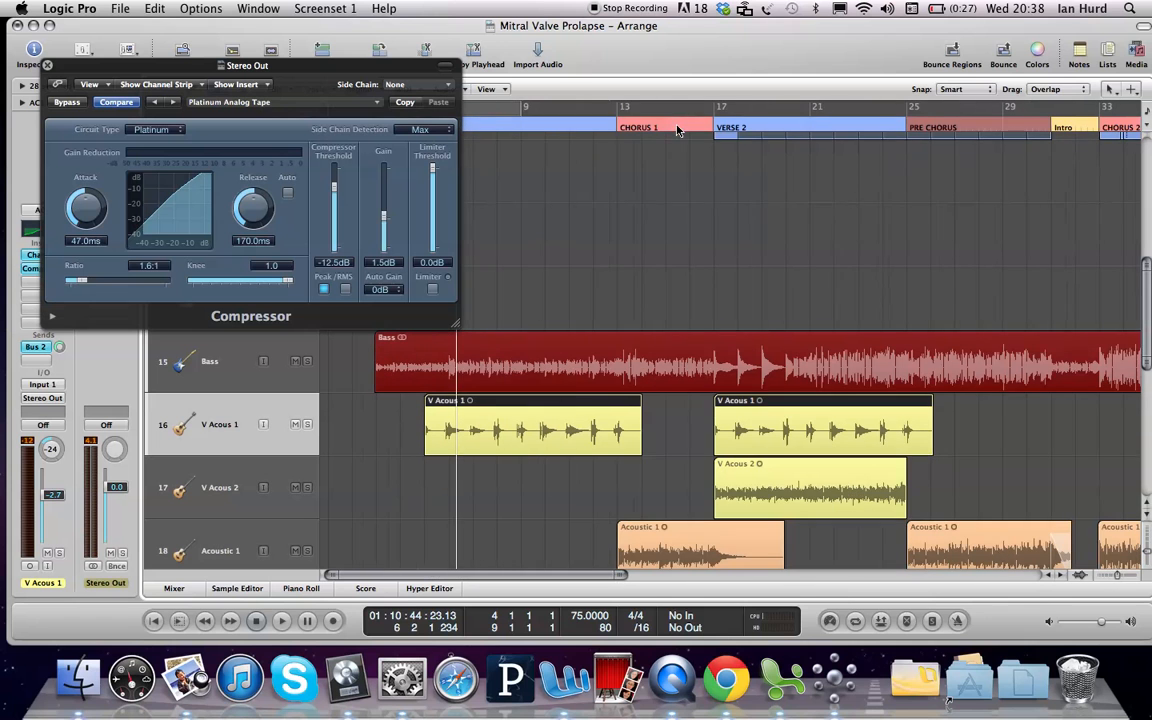
pyautogui.click(618, 129)
pyautogui.press('space')
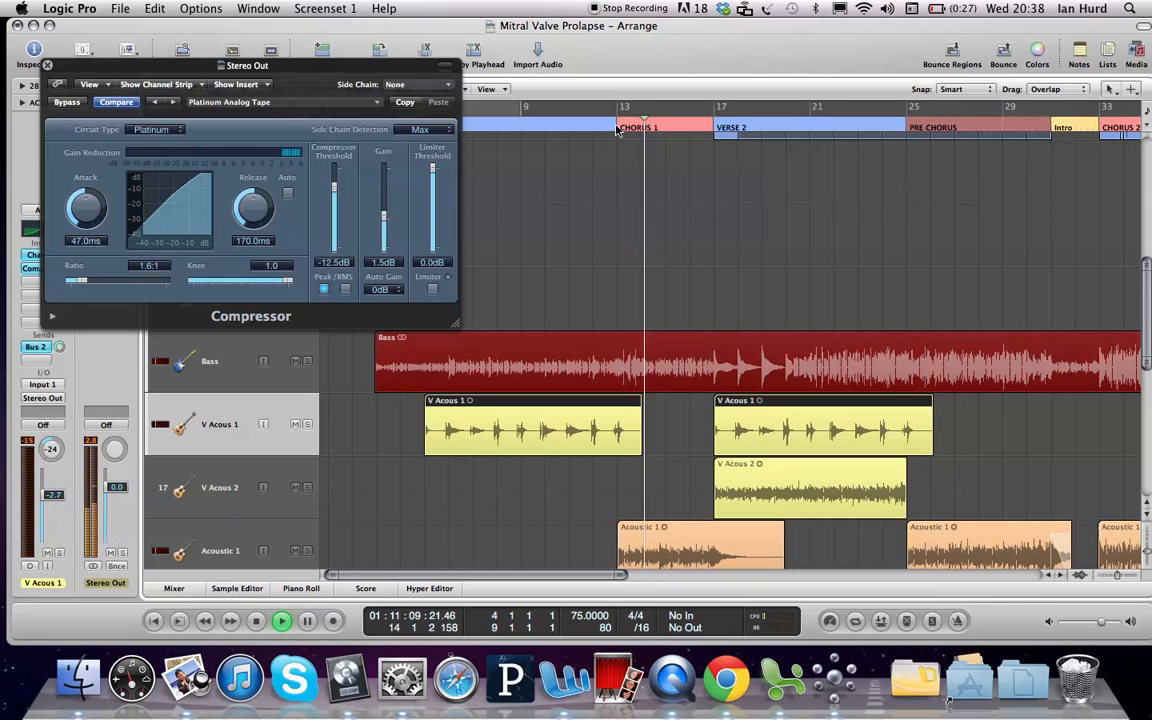
pyautogui.press('space')
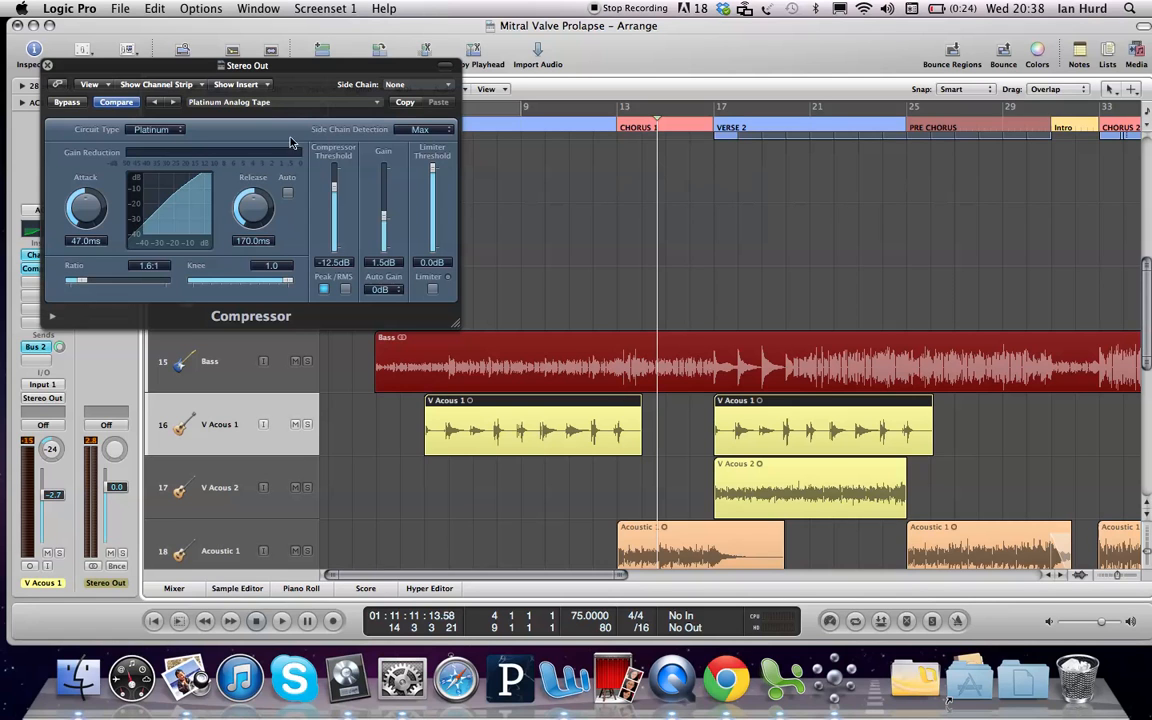
pyautogui.click(47, 65)
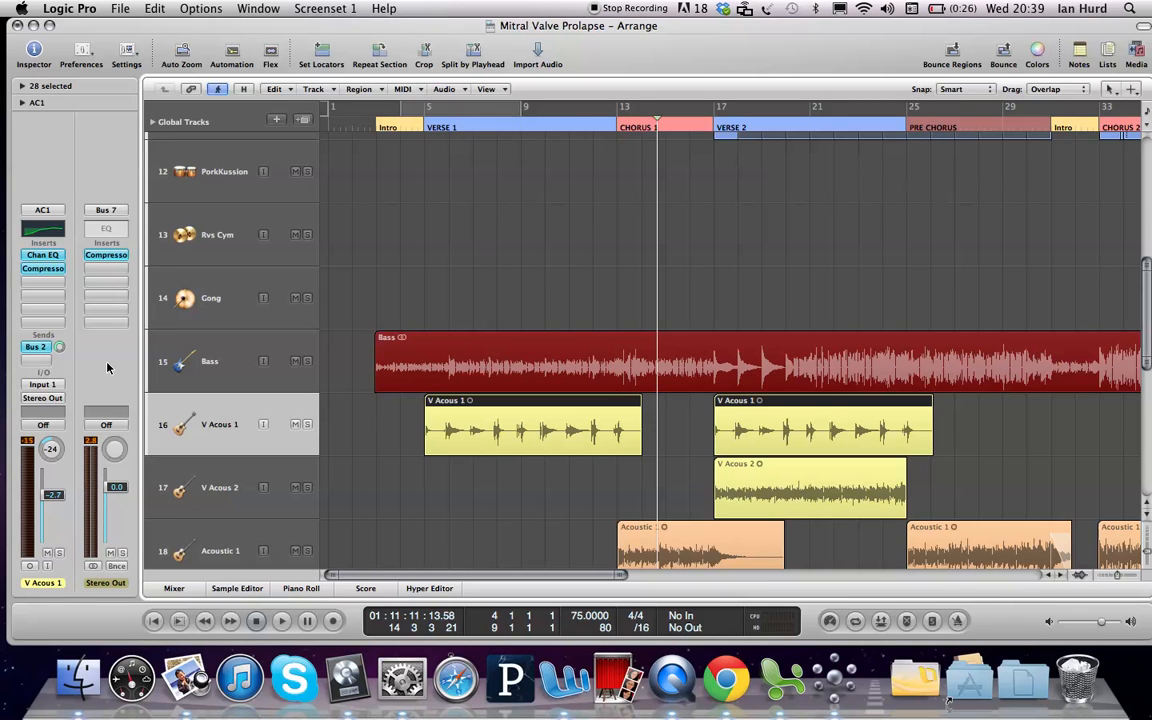
# Step: Insert a stereo Adaptive Limiter in the Stereo Out slot below the Compressor
pyautogui.click(100, 266)
pyautogui.moveTo(144, 323)
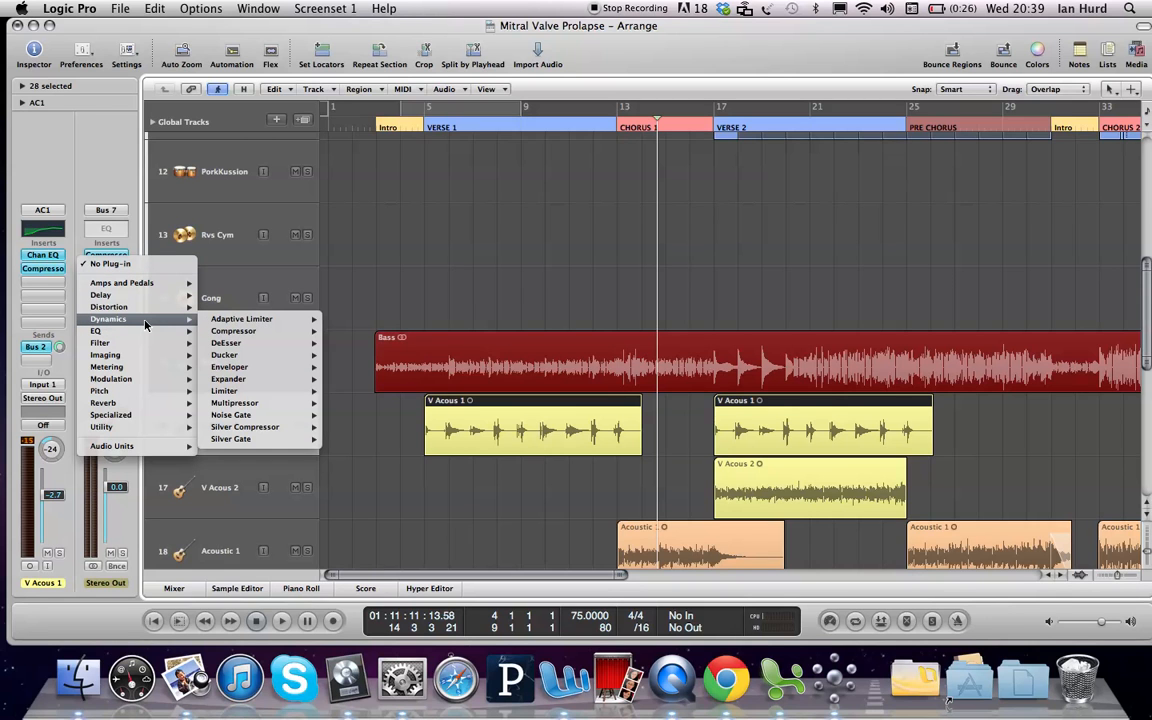
pyautogui.moveTo(227, 323)
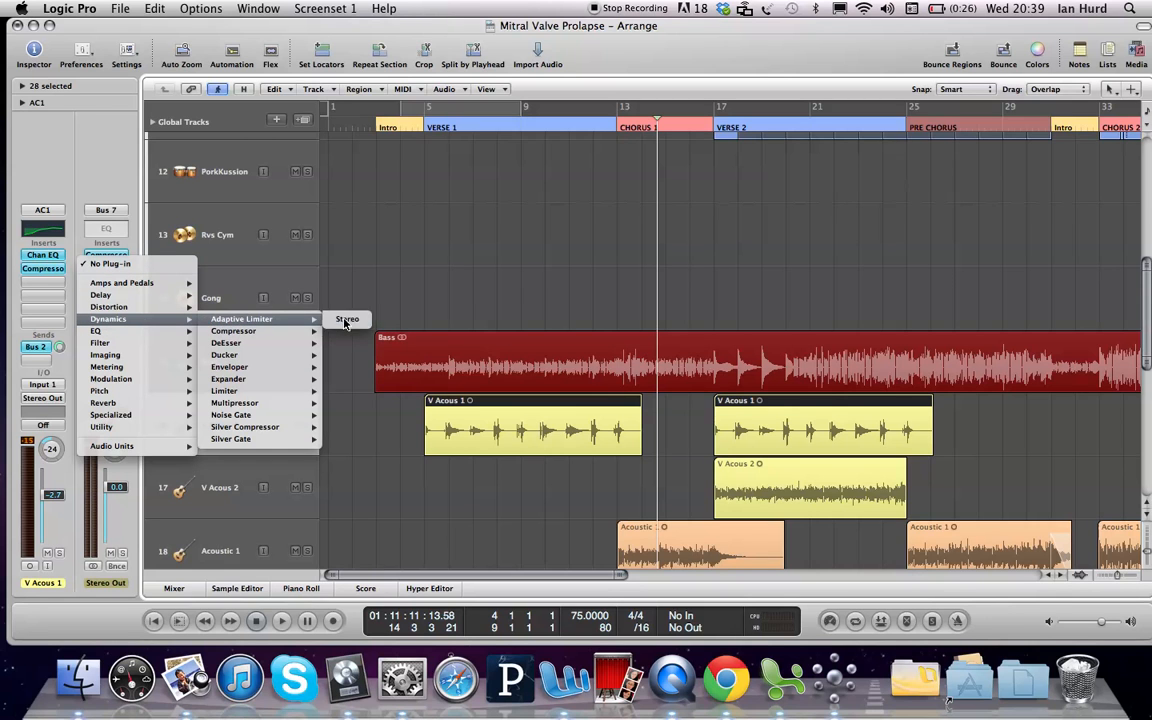
pyautogui.click(343, 320)
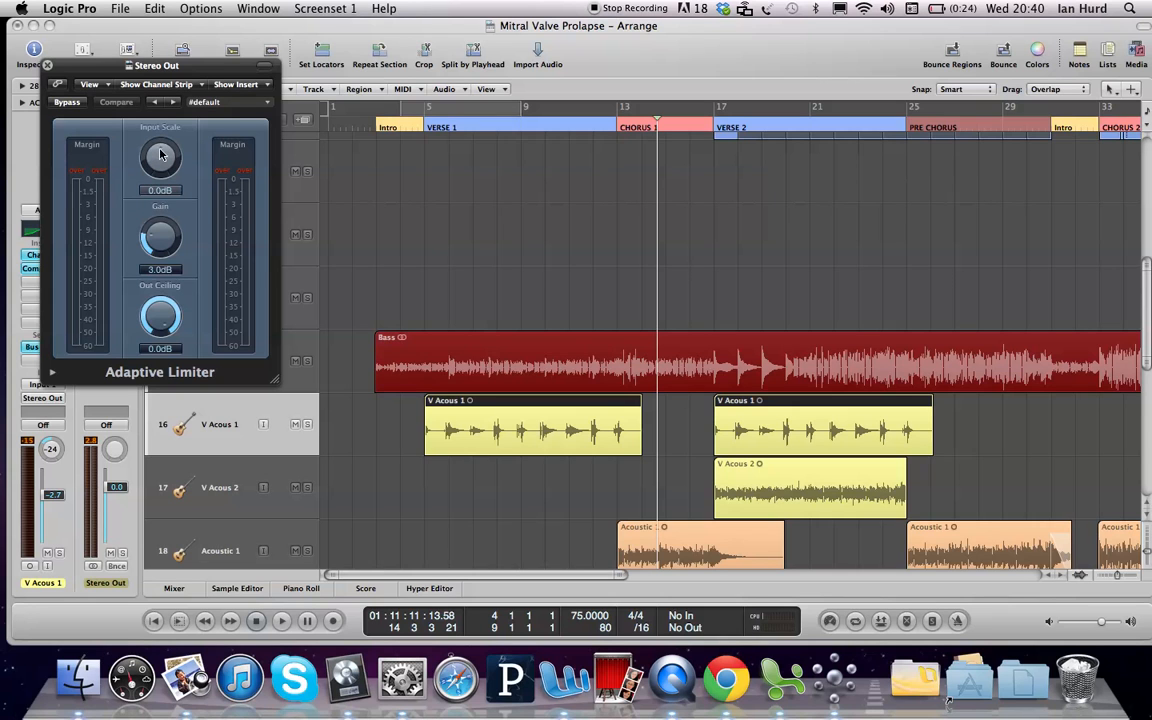
# Step: Lower the Adaptive Limiter's Input Scale to -3.4 dB and raise its Gain to 10.0 dB
pyautogui.moveTo(160, 154); pyautogui.dragTo(156, 174)
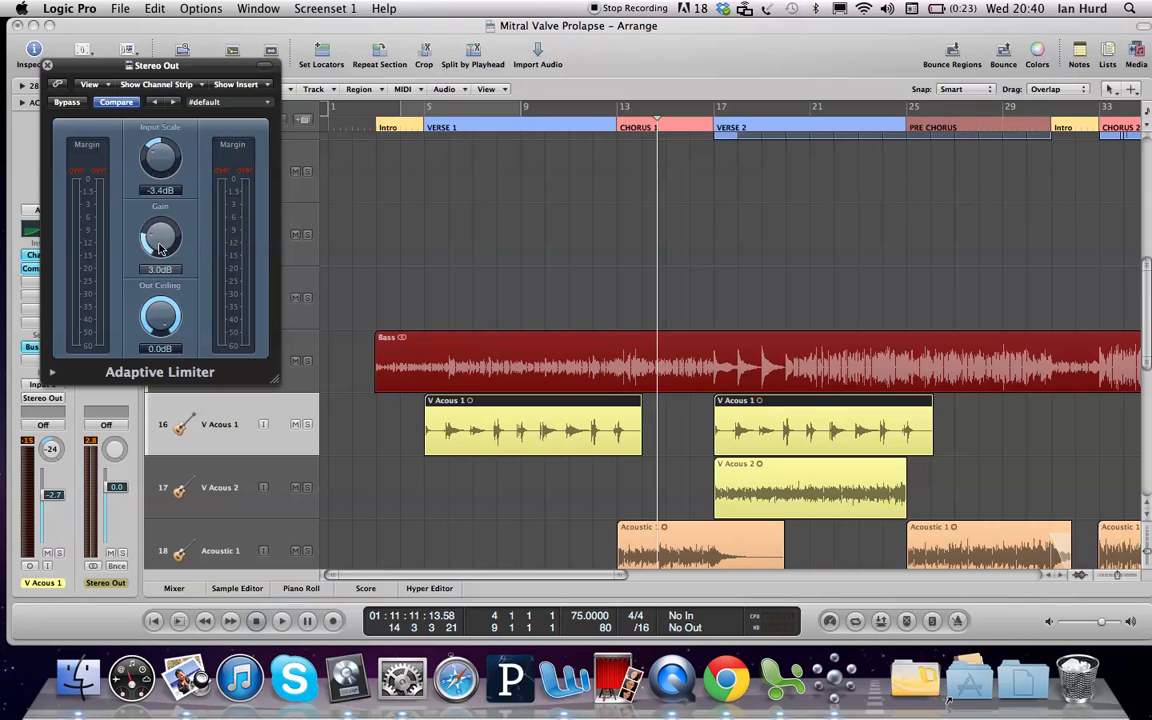
pyautogui.moveTo(150, 210); pyautogui.dragTo(142, 172)
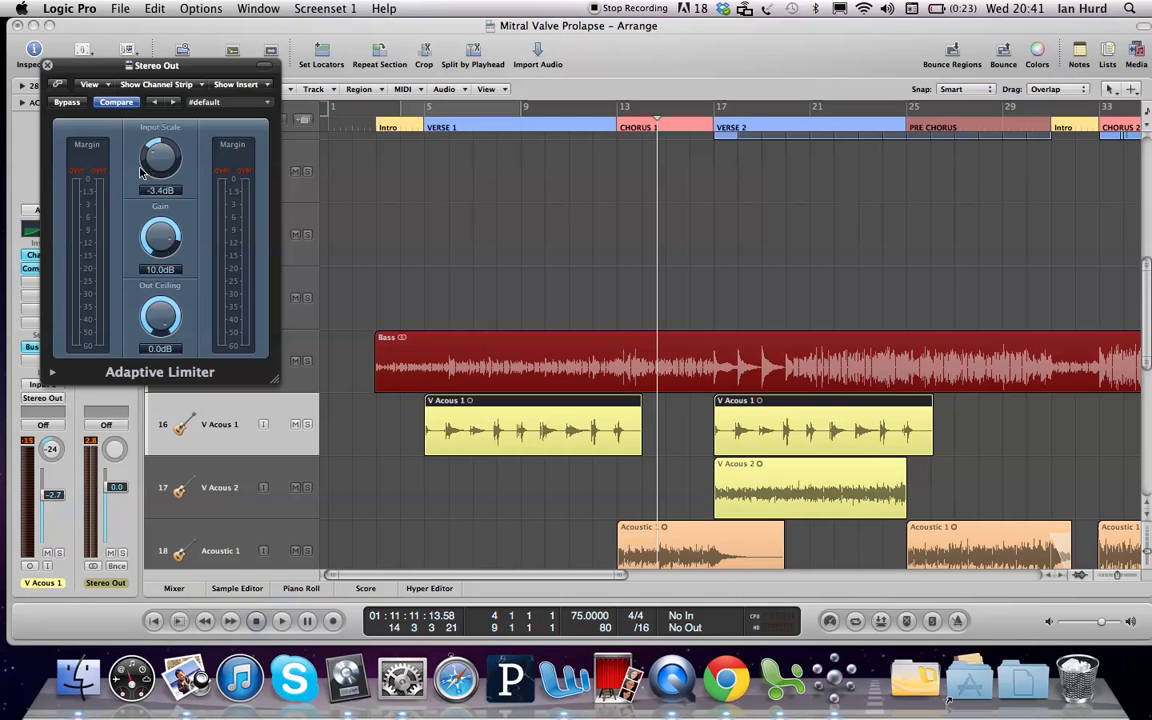
# Step: Play the mix while trying limiter Gain at 3.9 dB, then settle it at 5.8 dB
pyautogui.press('space')
pyautogui.moveTo(197, 66); pyautogui.dragTo(496, 45)
pyautogui.moveTo(460, 225); pyautogui.dragTo(465, 288)
pyautogui.press('space')
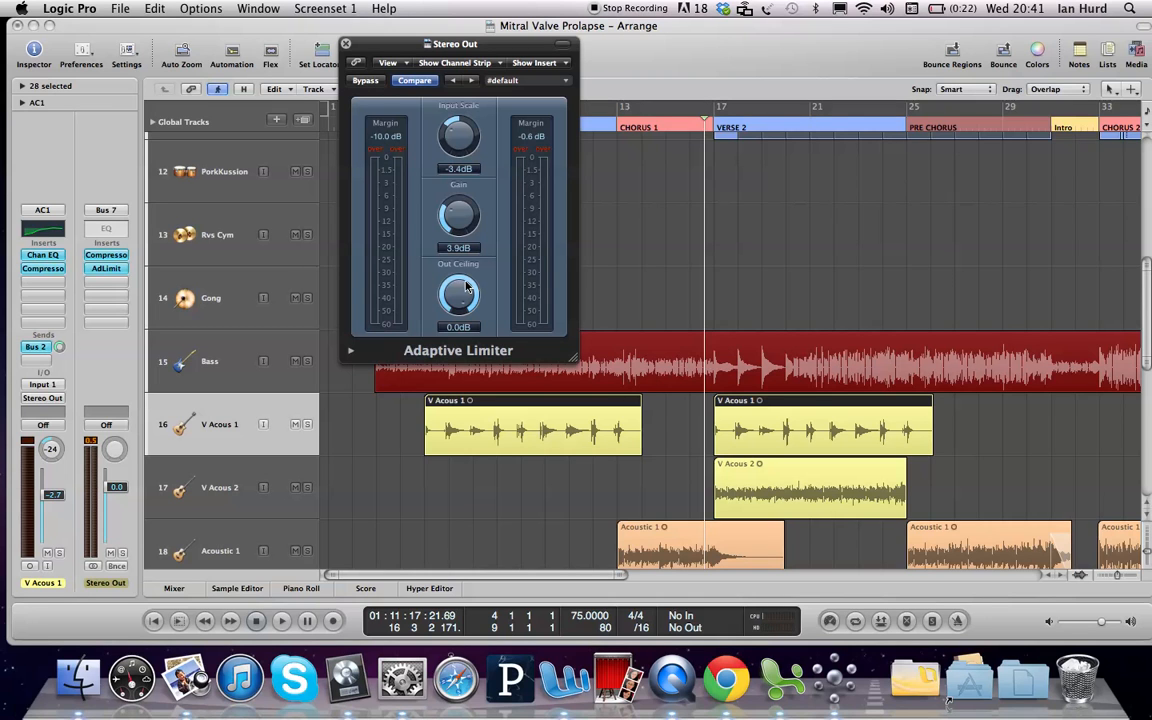
pyautogui.moveTo(451, 212); pyautogui.dragTo(454, 194)
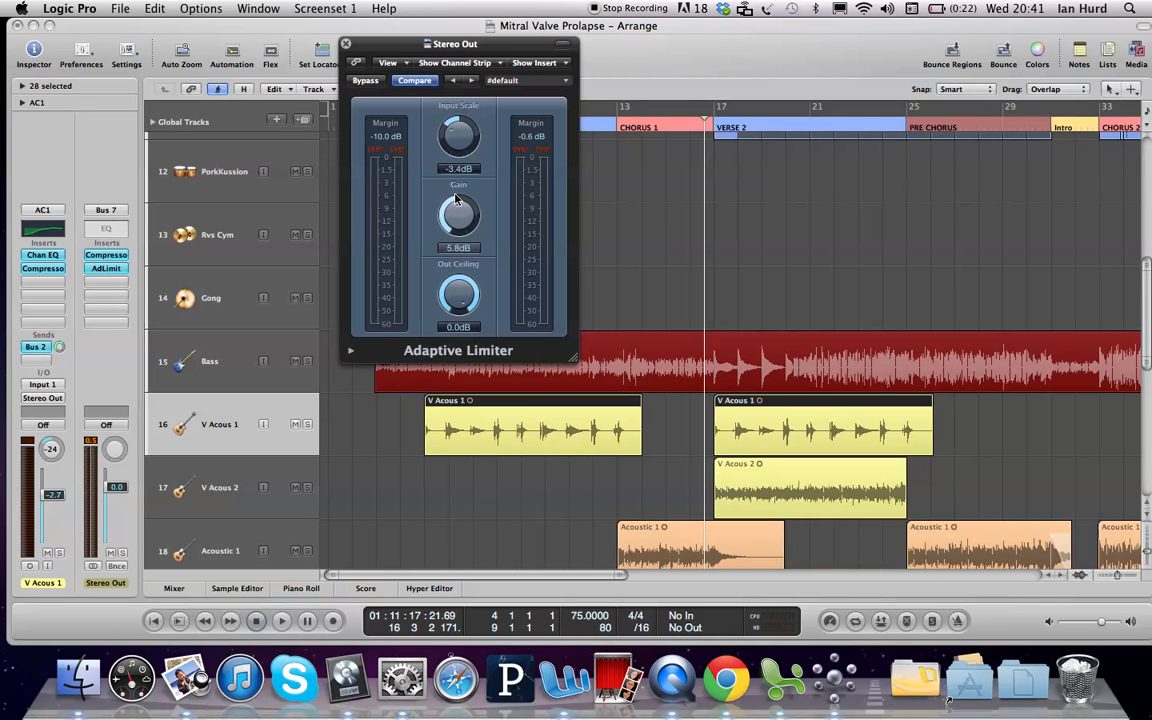
# Step: Close the limiter window and play the mix with AdLimit and Compressor bypassed
pyautogui.click(346, 45)
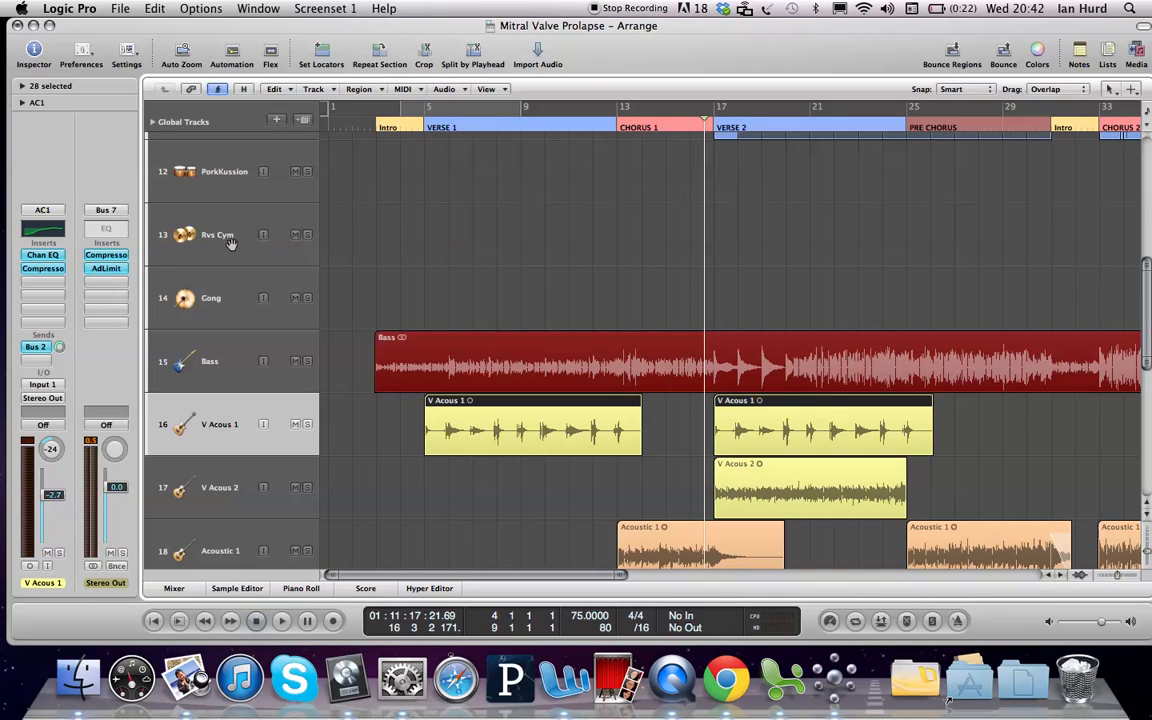
pyautogui.keyDown('super'); pyautogui.click(103, 268); pyautogui.keyUp('super')
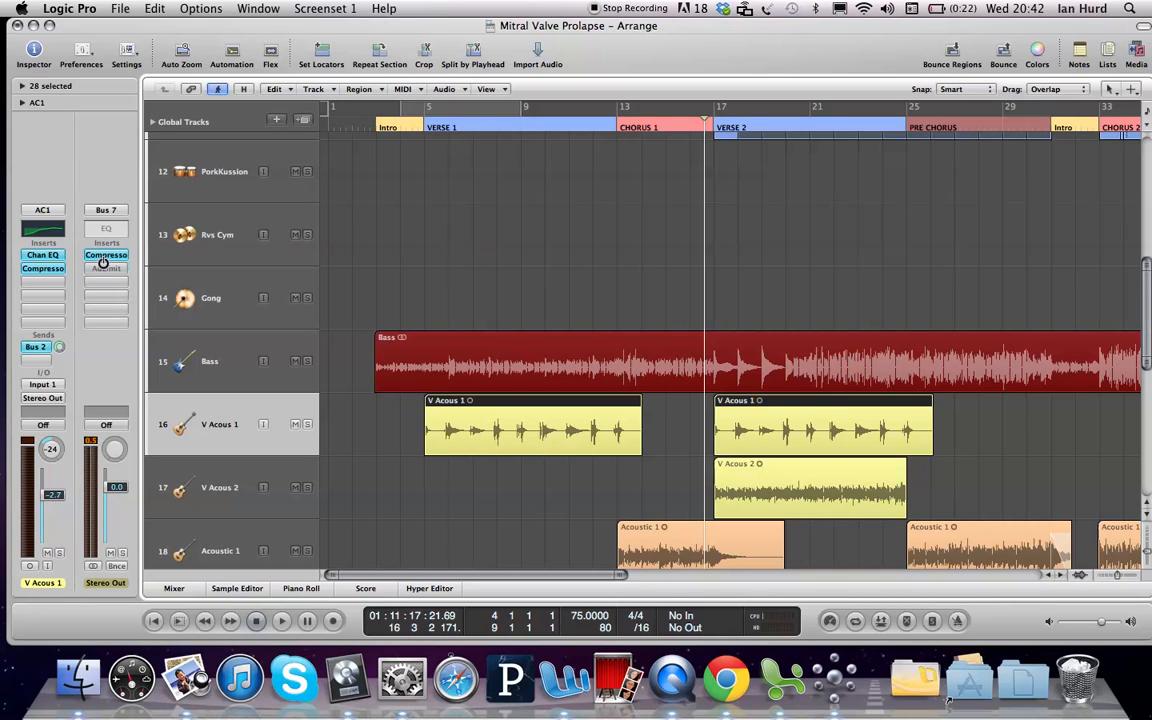
pyautogui.keyDown('super'); pyautogui.click(104, 257); pyautogui.keyUp('super')
pyautogui.press('space')
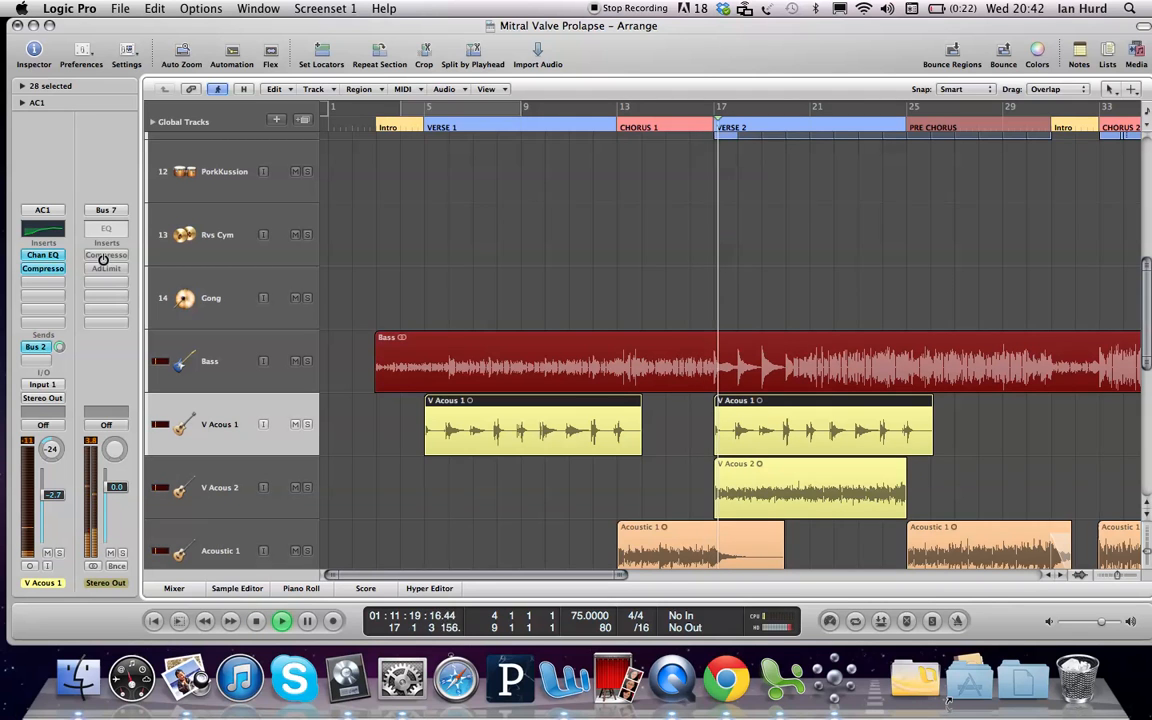
# Step: Re-enable Compressor and AdLimit to compare, then bypass both again and stop playback
pyautogui.keyDown('super'); pyautogui.click(103, 257); pyautogui.keyUp('super')
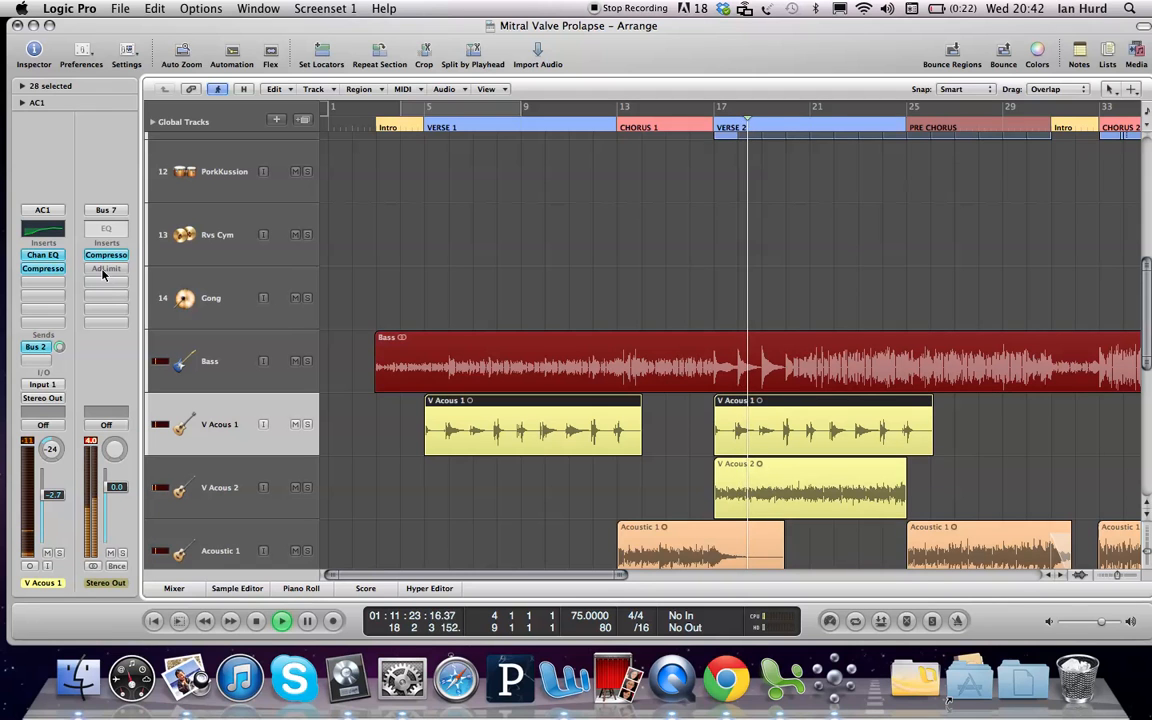
pyautogui.keyDown('alt'); pyautogui.click(103, 269); pyautogui.keyUp('alt')
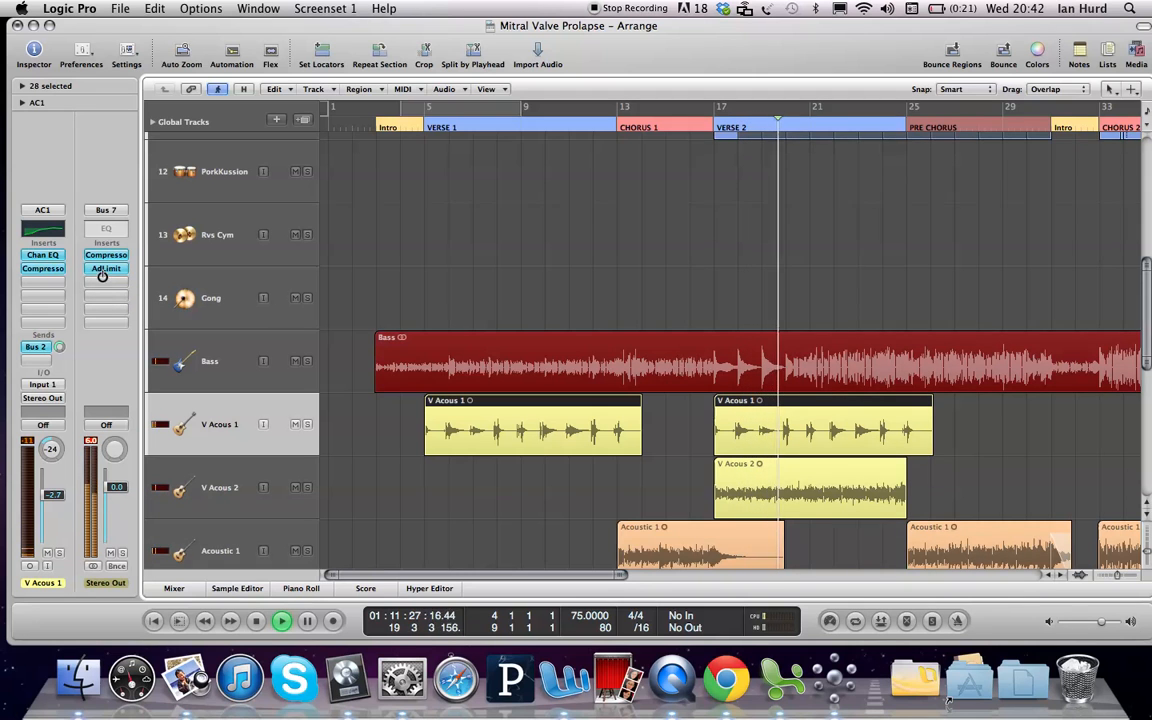
pyautogui.keyDown('alt'); pyautogui.click(104, 269); pyautogui.keyUp('alt')
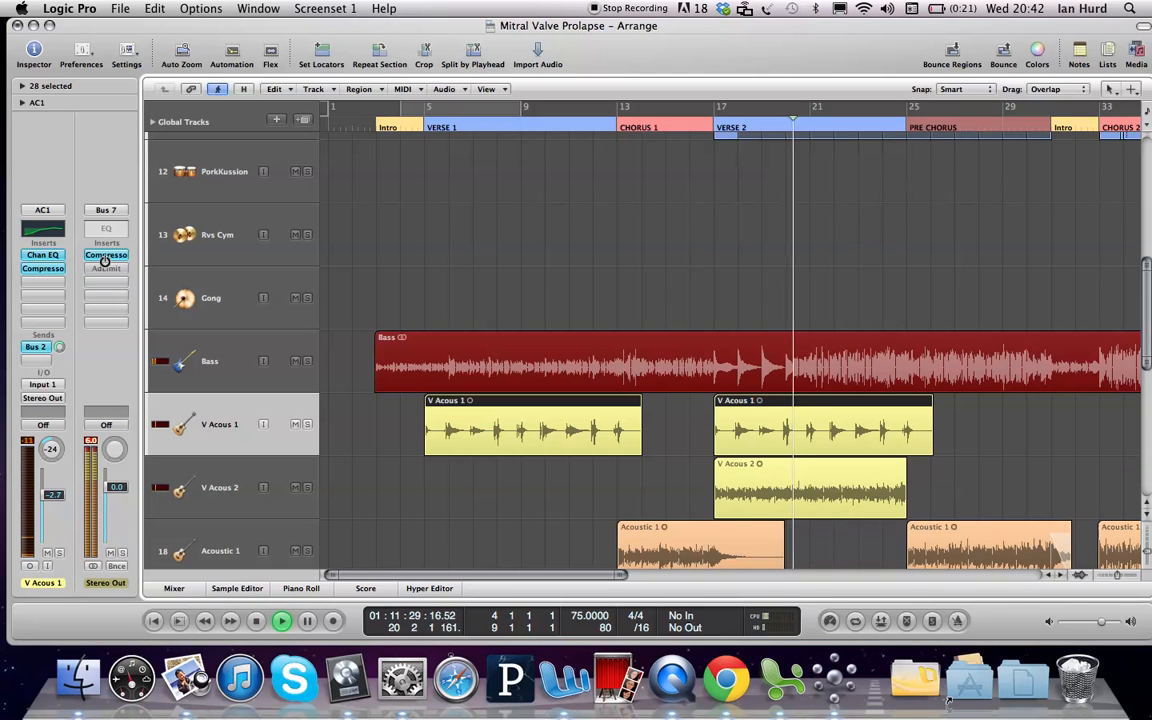
pyautogui.keyDown('alt'); pyautogui.click(105, 257); pyautogui.keyUp('alt')
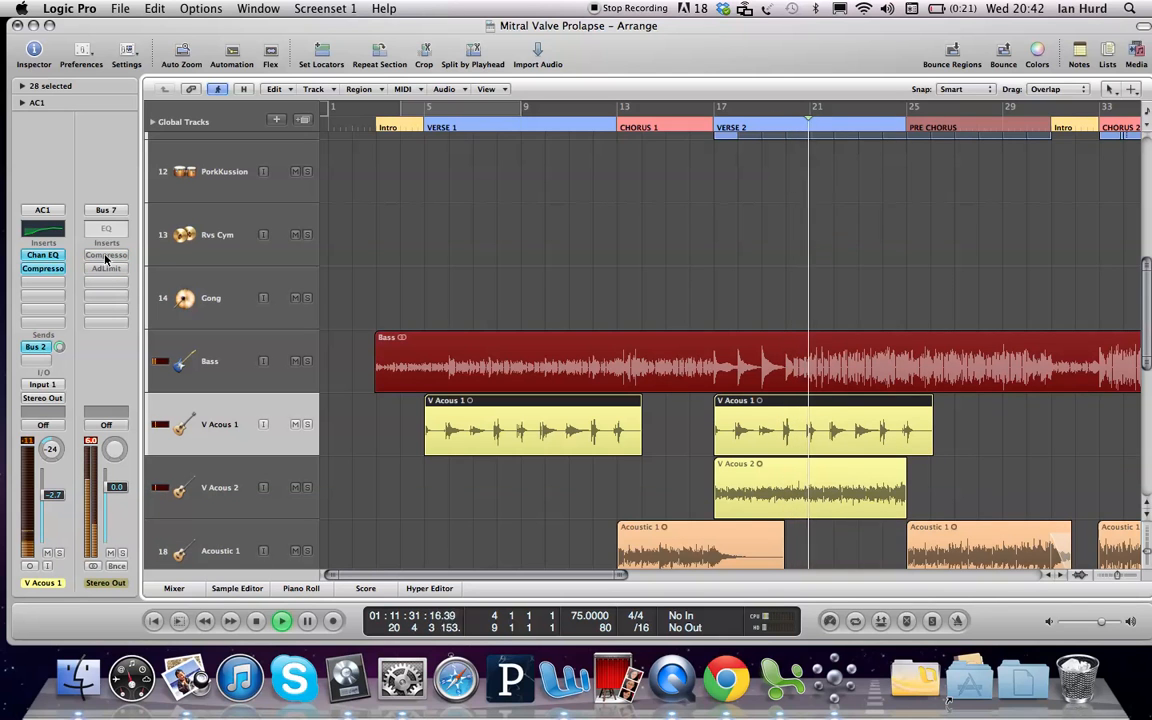
pyautogui.press('space')
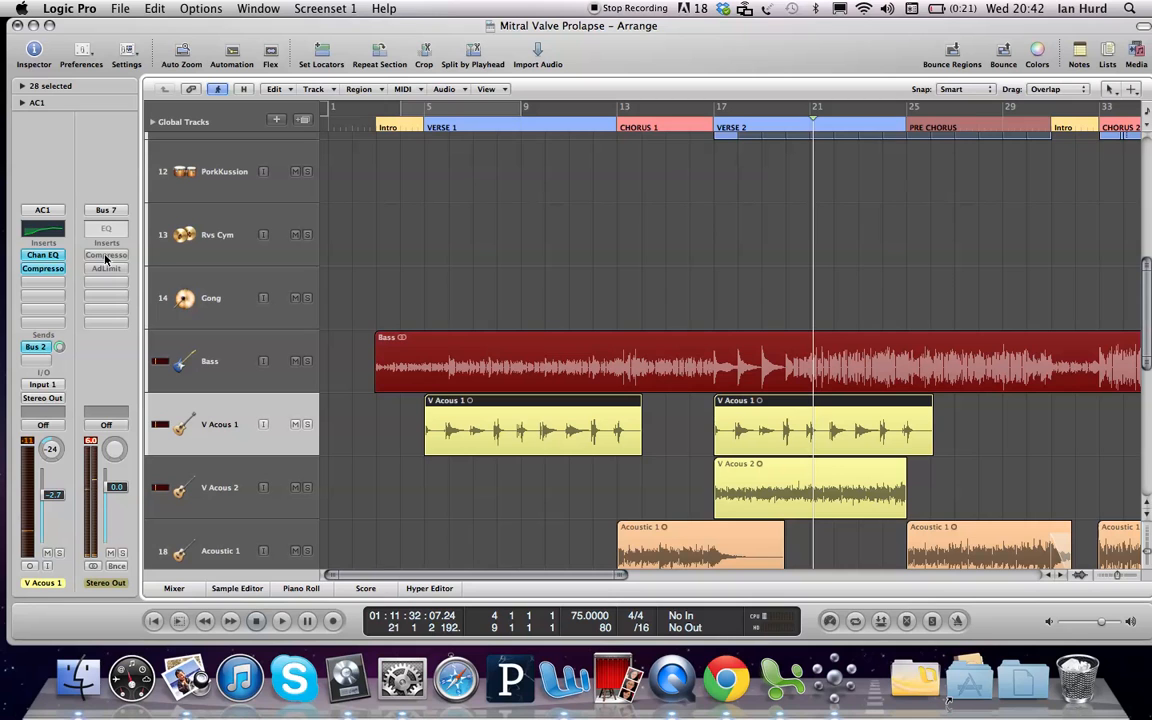